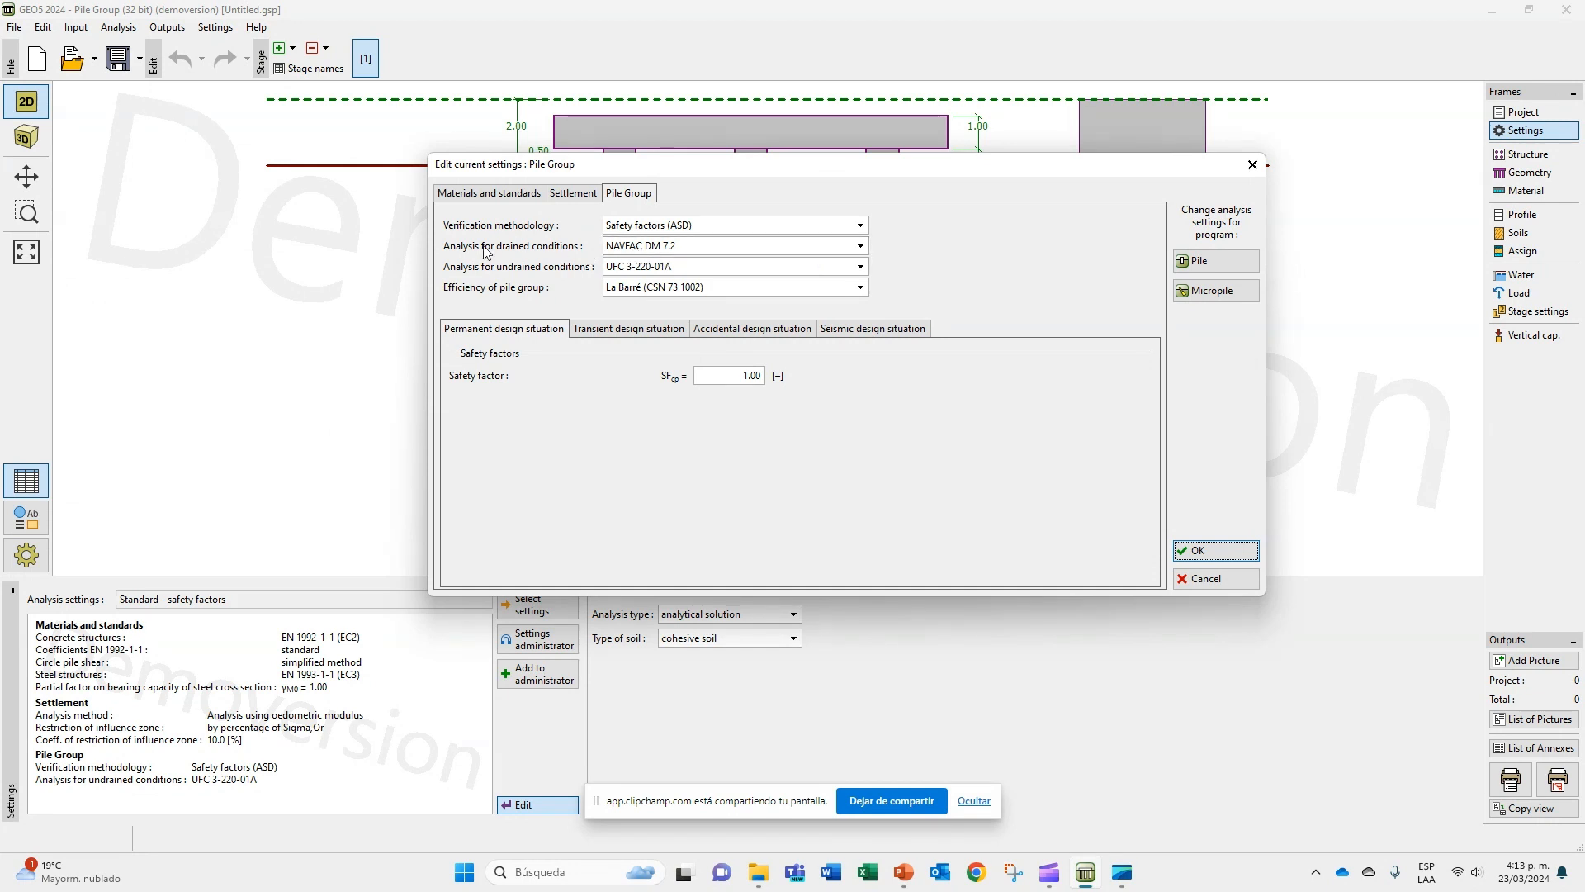
Step: Set the pile group analysis to Effective stress for drained conditions and CSN 73 1004 for undrained conditions
{"action": "left_click", "coordinate": [644, 246]}
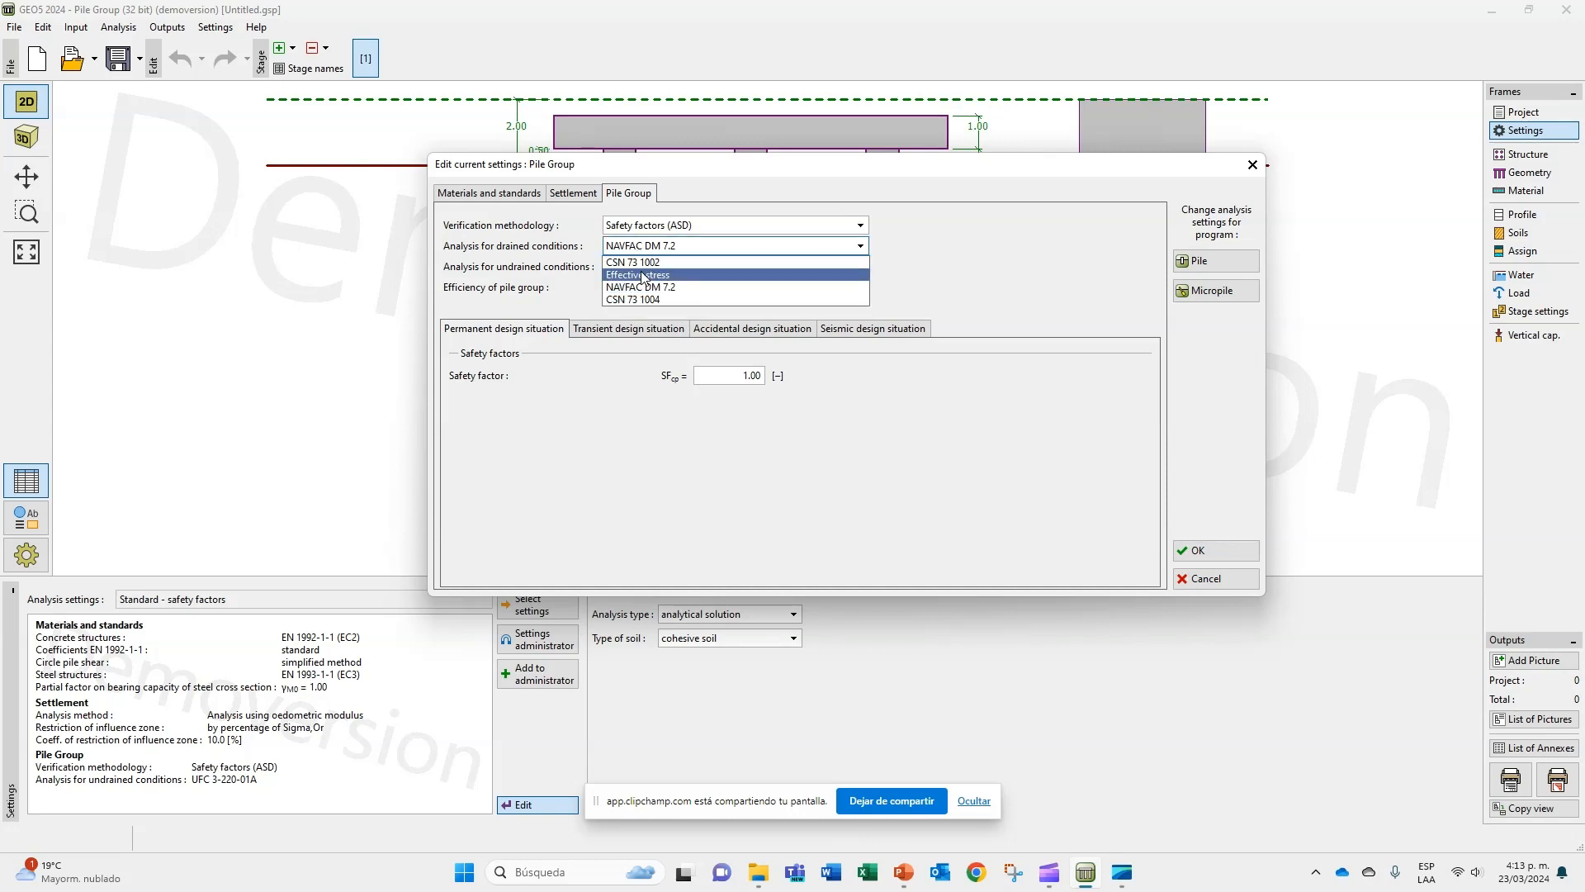
{"action": "left_click", "coordinate": [642, 275]}
{"action": "left_click", "coordinate": [633, 271]}
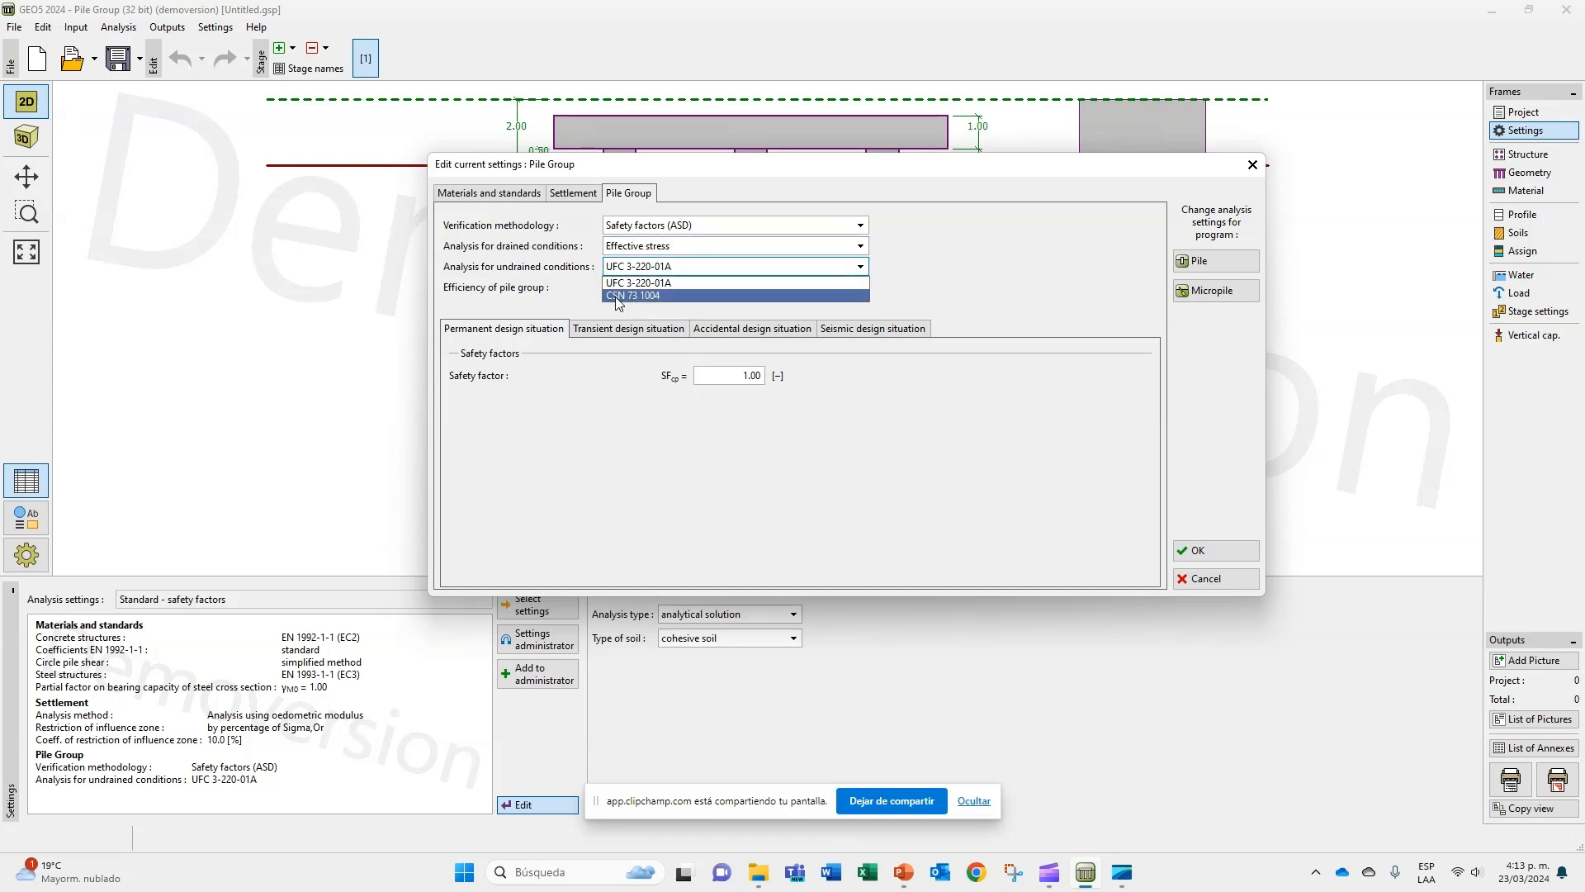
{"action": "left_click", "coordinate": [618, 296]}
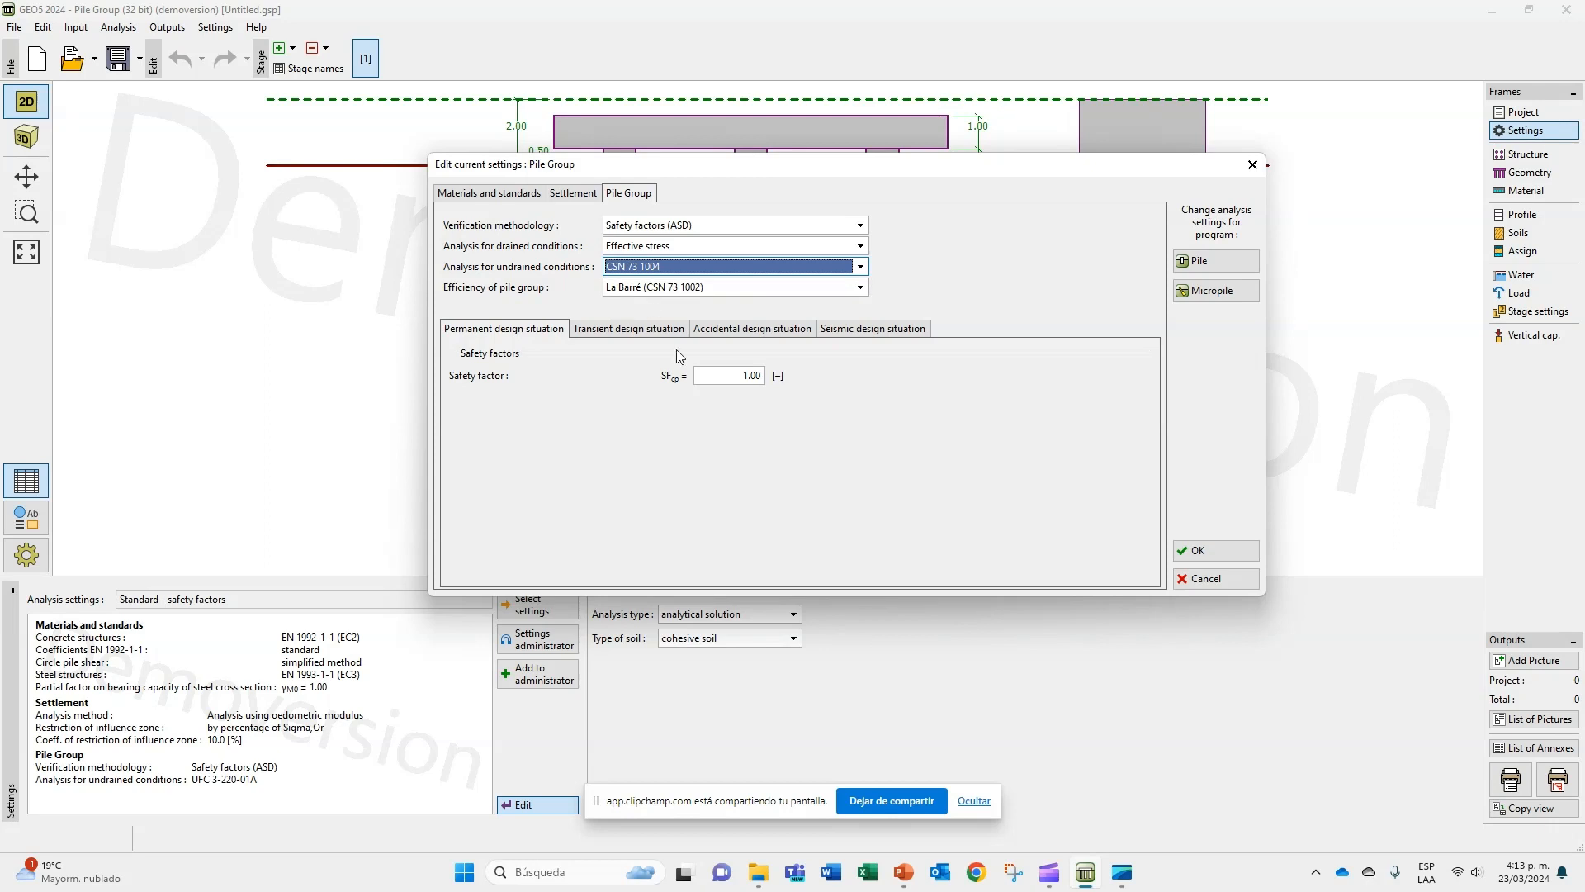
Step: Set the settlement analysis method to compression index and the coefficient of restriction of influence zone to 5%
{"action": "left_click", "coordinate": [563, 200]}
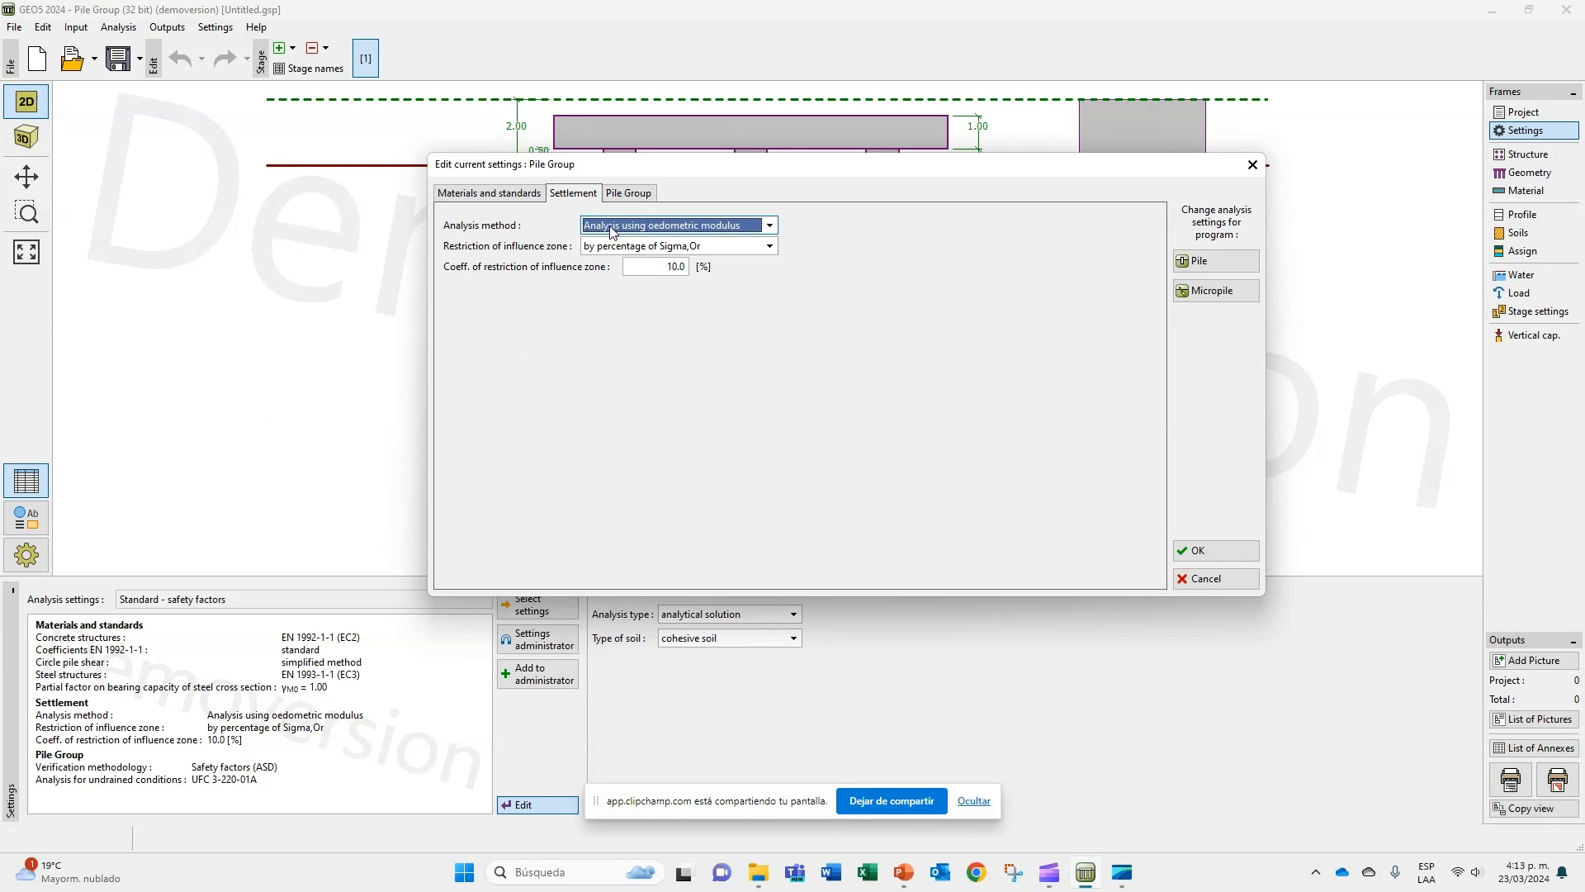
{"action": "left_click", "coordinate": [613, 230]}
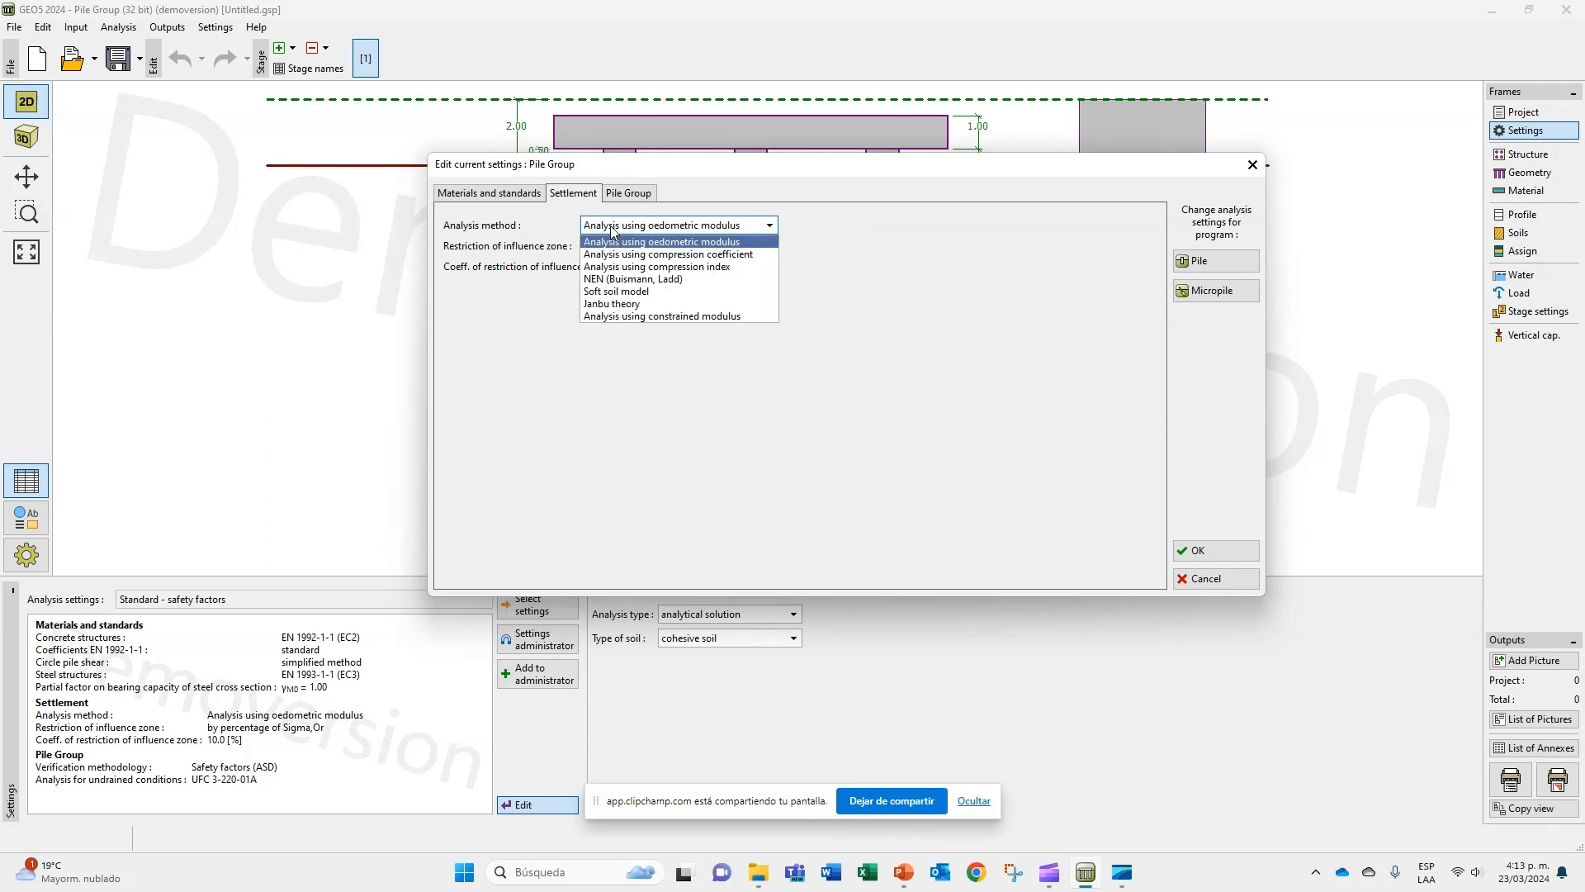
{"action": "left_click", "coordinate": [628, 268]}
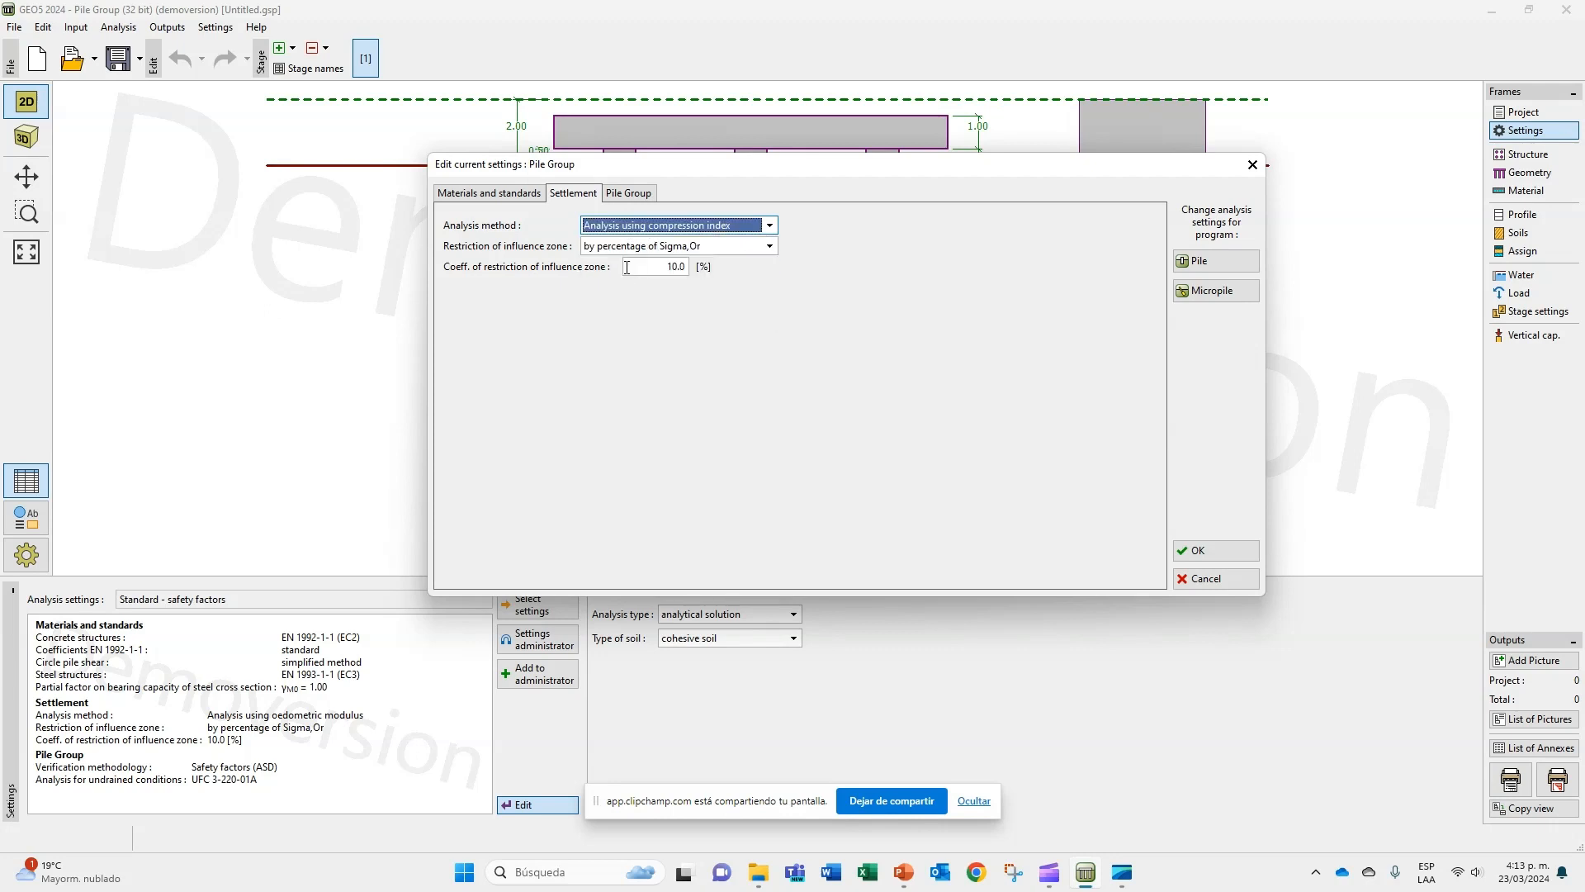
{"action": "left_click", "coordinate": [661, 266]}
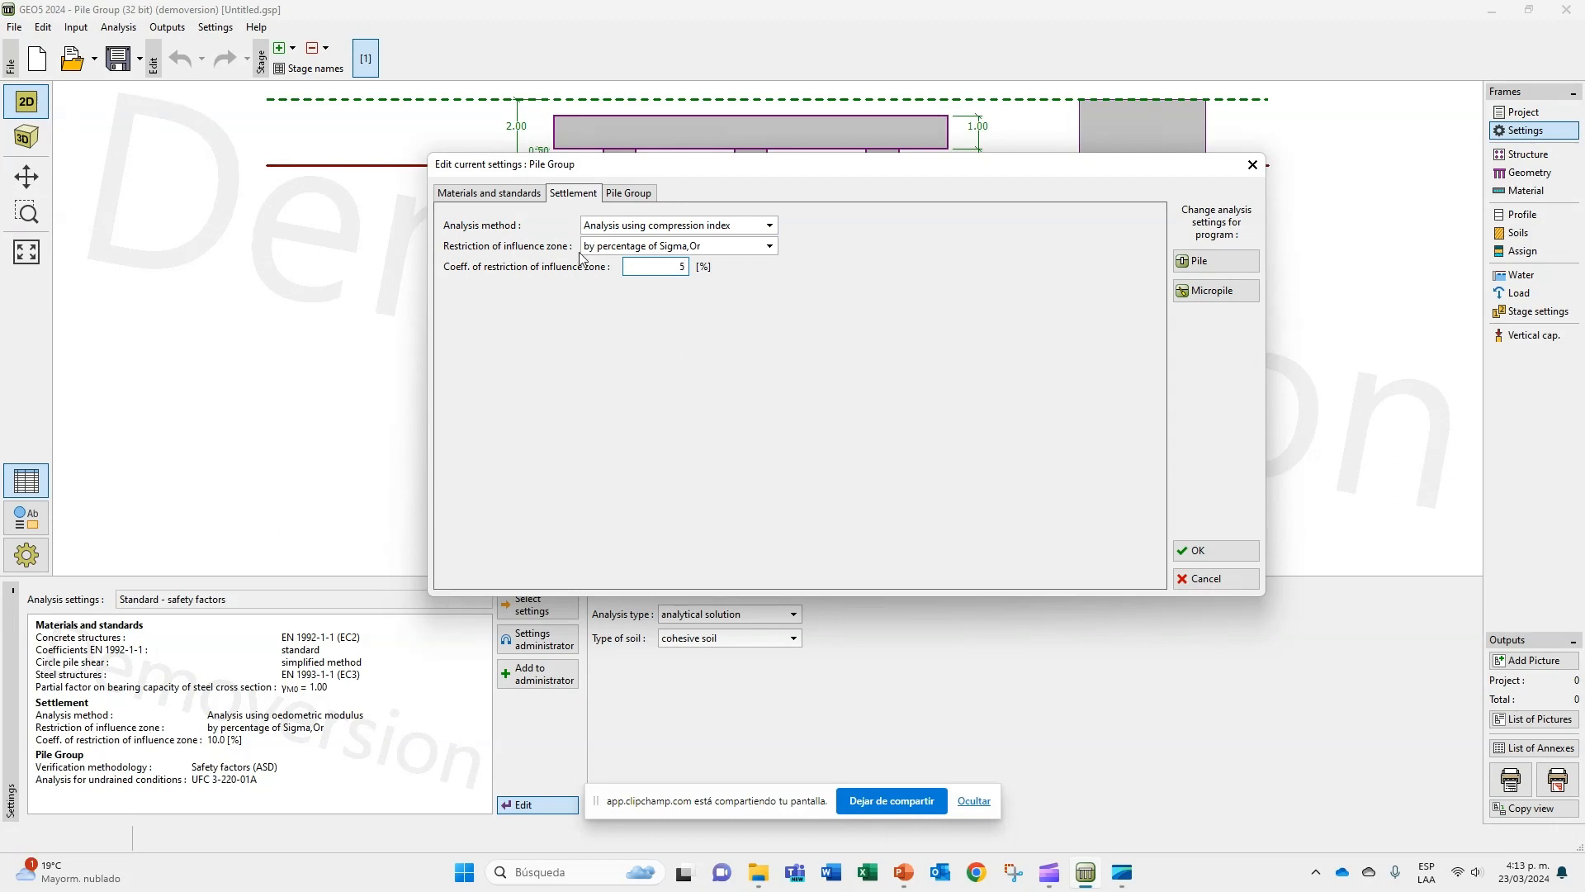
Step: Set the concrete structures standard to ACI 318-19 and accept the edited analysis settings
{"action": "left_click", "coordinate": [529, 203]}
{"action": "left_click", "coordinate": [625, 227]}
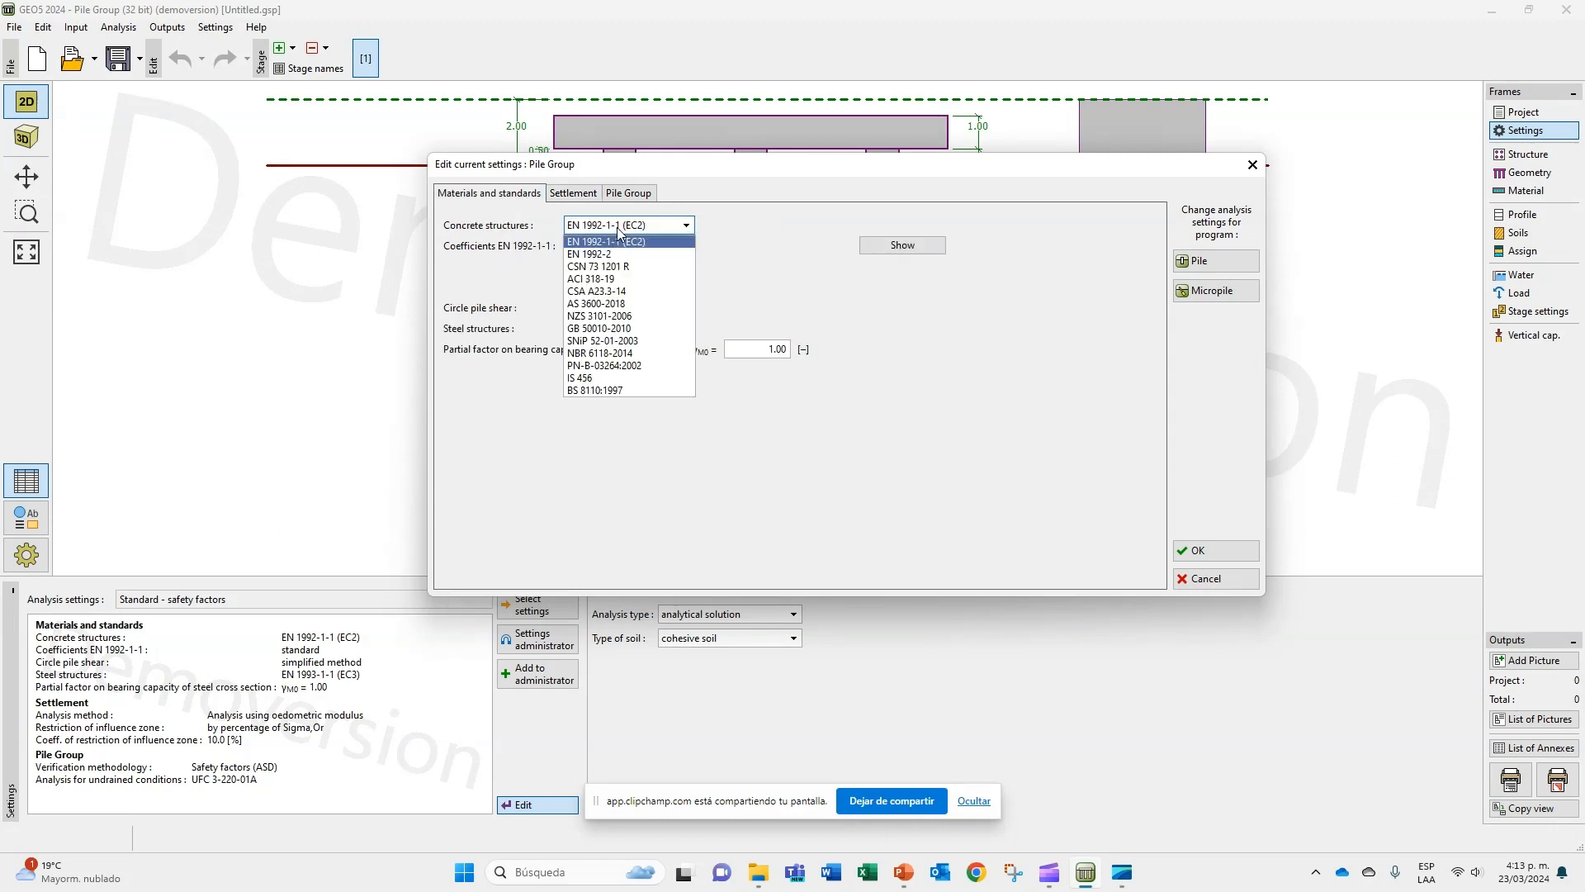
{"action": "left_click", "coordinate": [618, 280]}
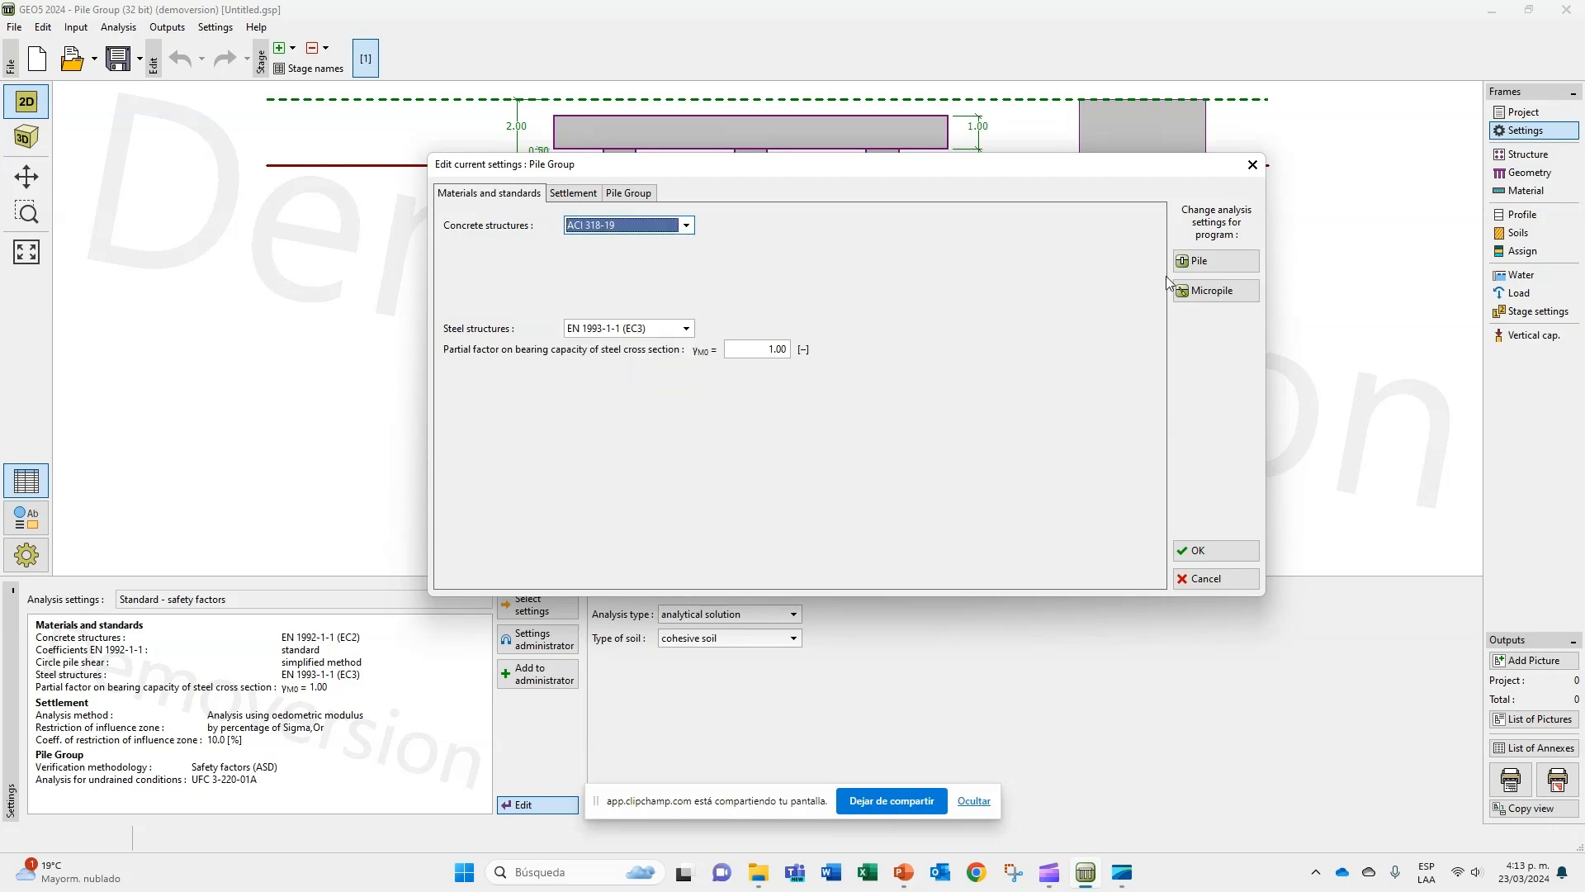
{"action": "left_click", "coordinate": [1219, 552]}
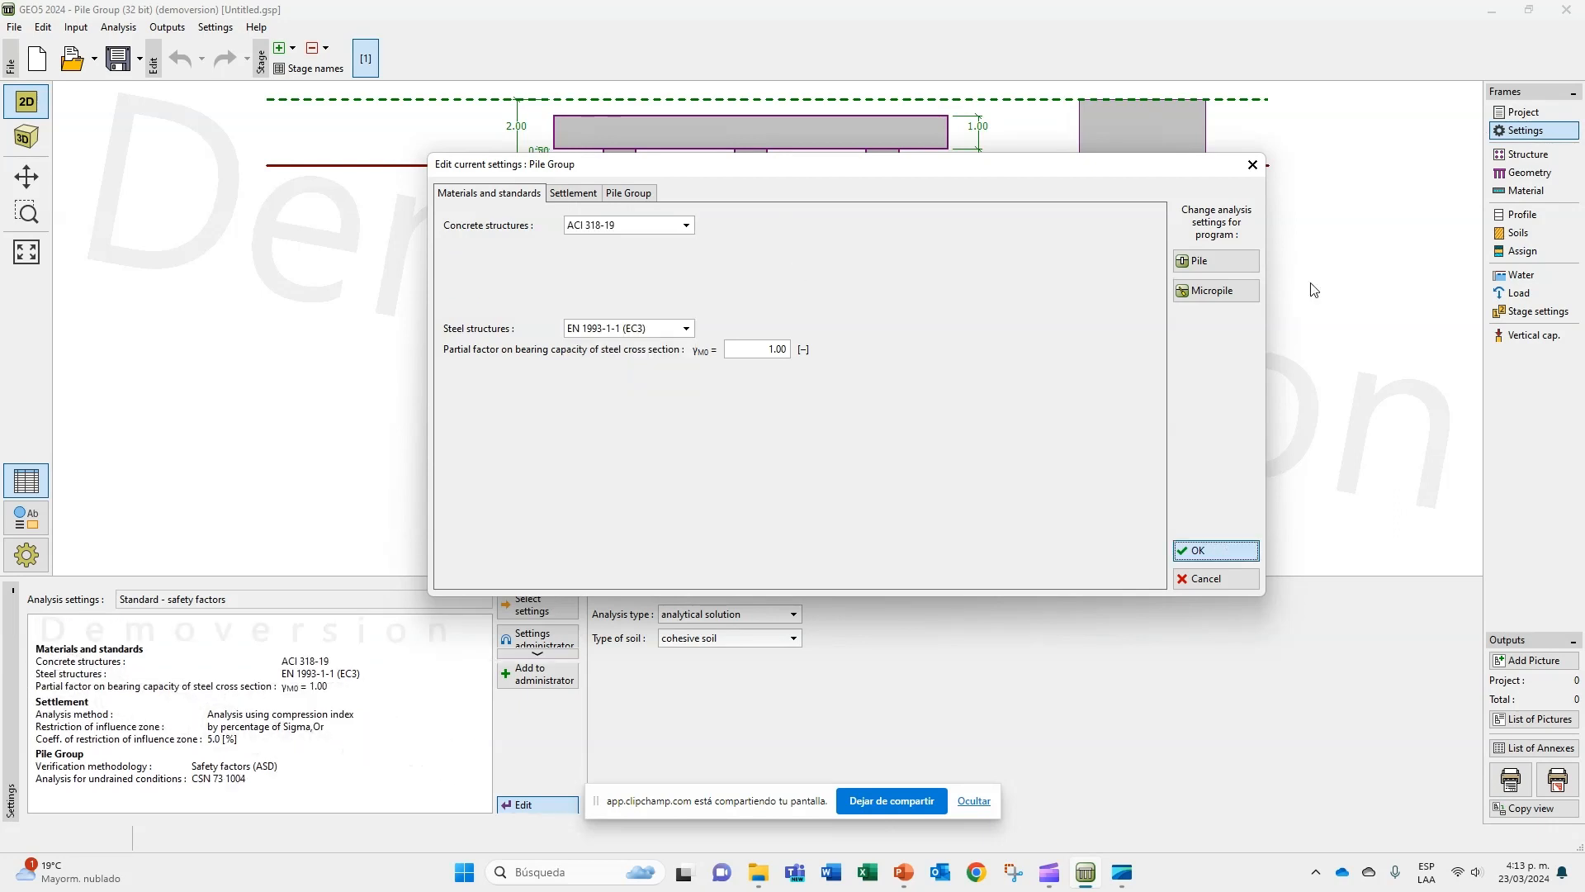
Step: In the structure definition, set both pile cap widths to 2 m and the number of piles along x to 2
{"action": "left_click", "coordinate": [1528, 155]}
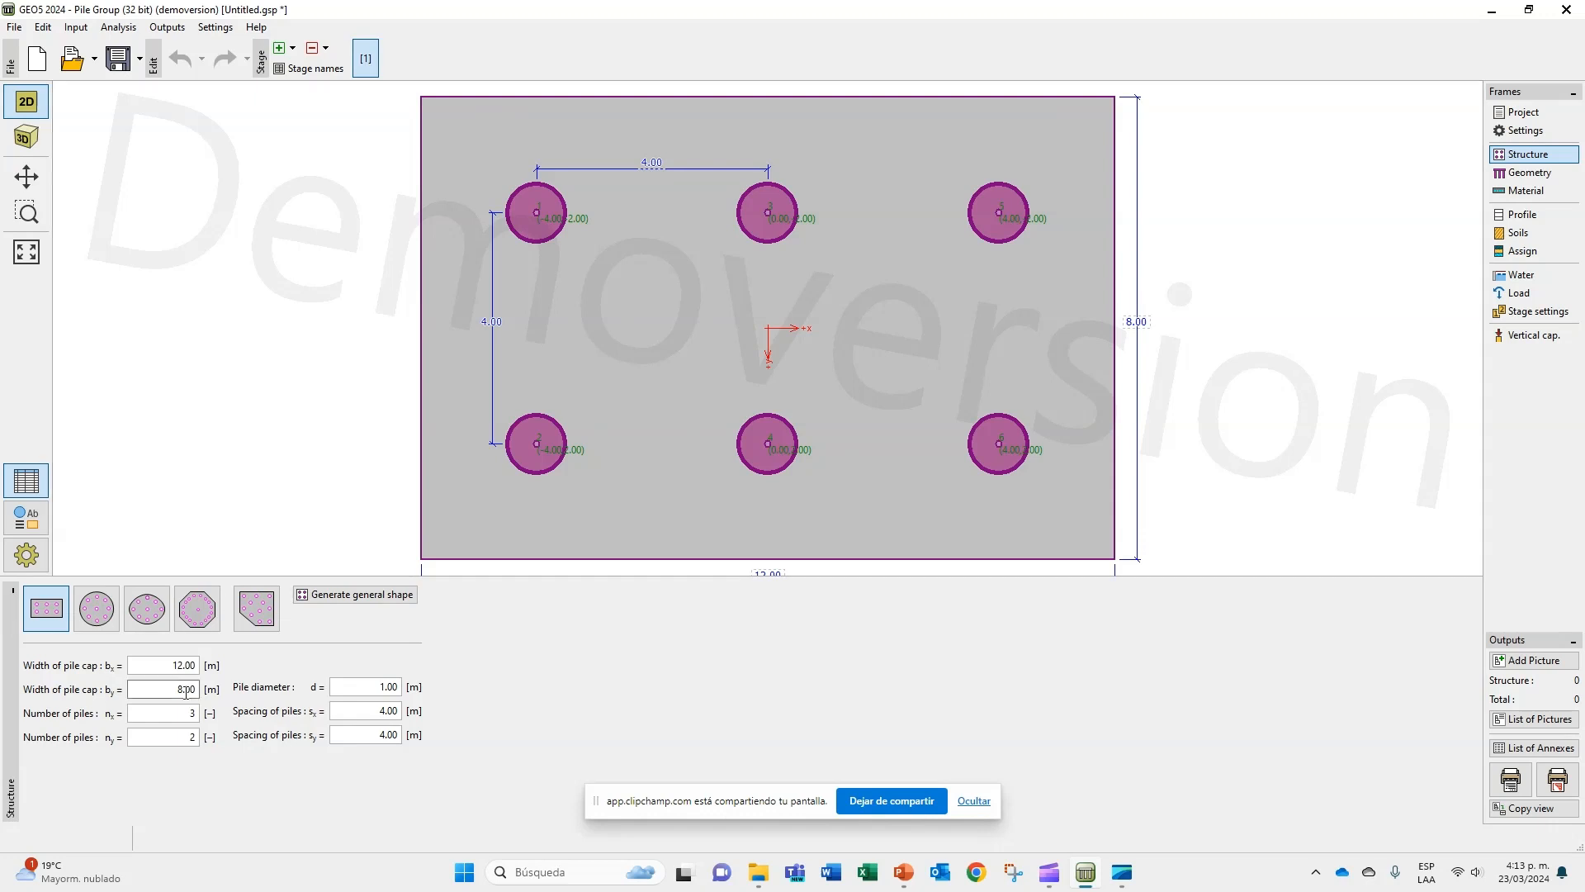
{"action": "left_click_drag", "start_coordinate": [171, 665], "coordinate": [228, 664]}
{"action": "type", "text": "2"}
{"action": "key", "text": "Tab"}
{"action": "type", "text": "2"}
{"action": "key", "text": "Tab"}
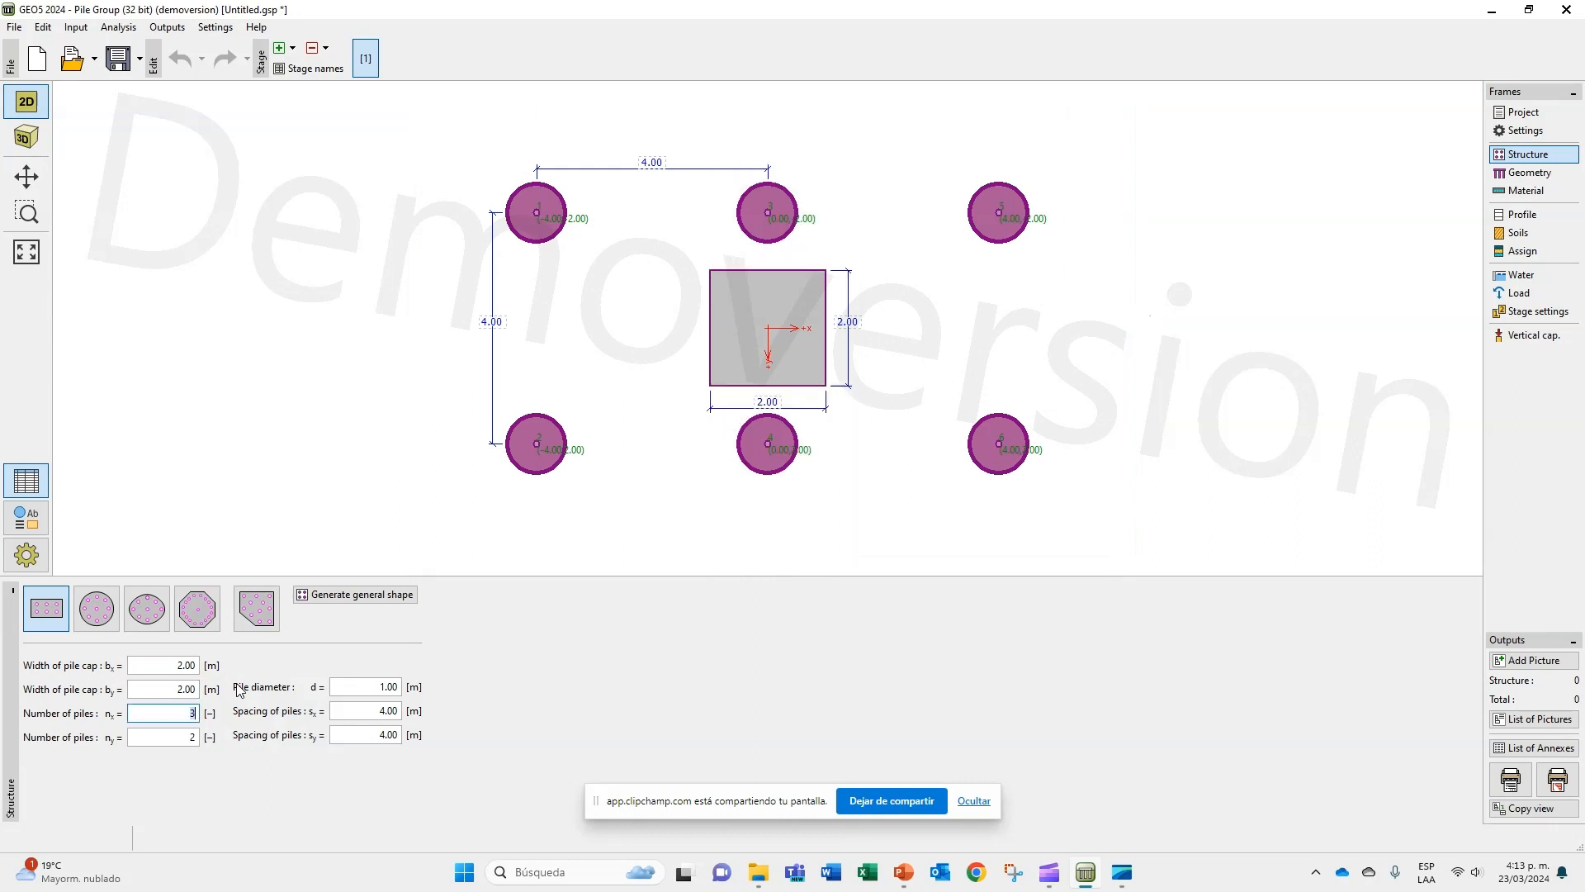
{"action": "type", "text": "2"}
{"action": "key", "text": "Tab"}
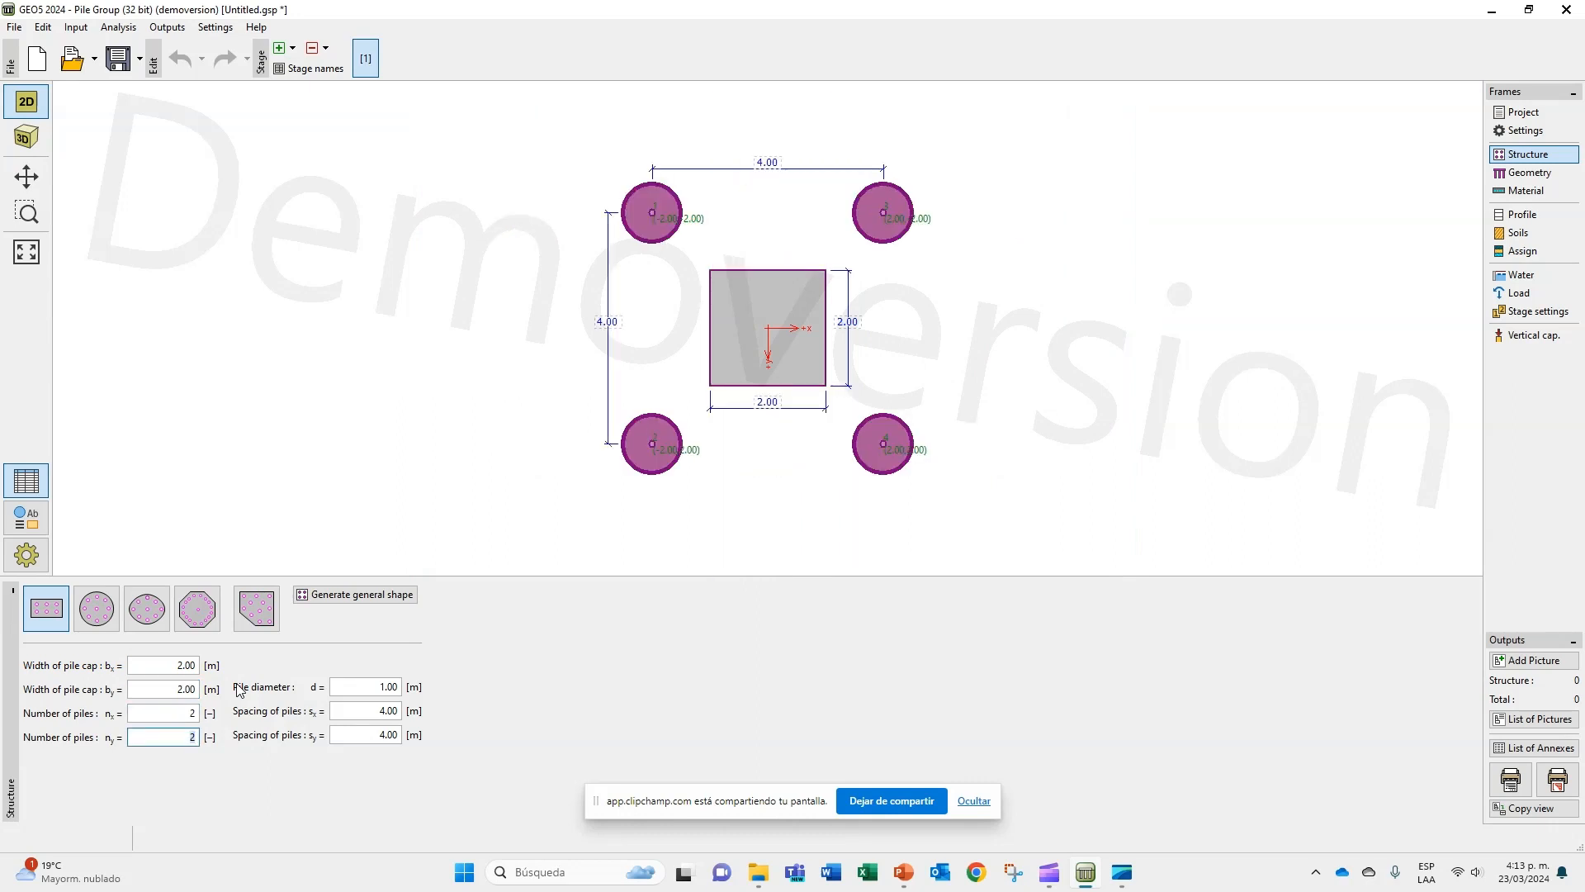
Step: Set the pile diameter to 0.6 m and the pile spacing to 1 m in both directions
{"action": "key", "text": "Tab"}
{"action": "type", "text": "0.6"}
{"action": "key", "text": "Tab"}
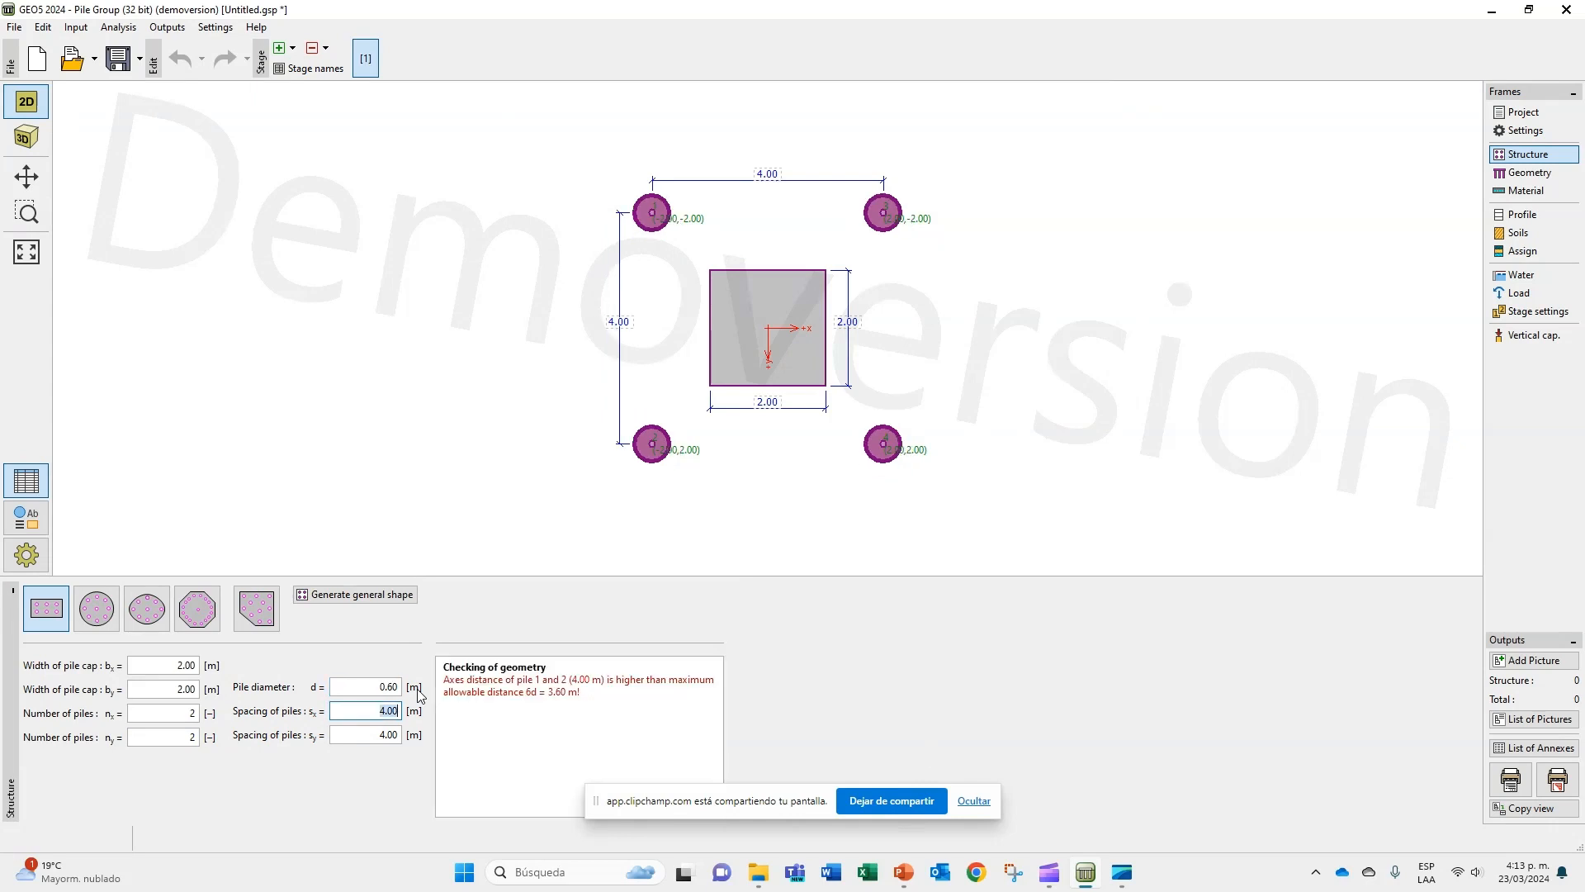
{"action": "type", "text": "1"}
{"action": "key", "text": "Tab"}
{"action": "type", "text": "1"}
{"action": "key", "text": "Tab"}
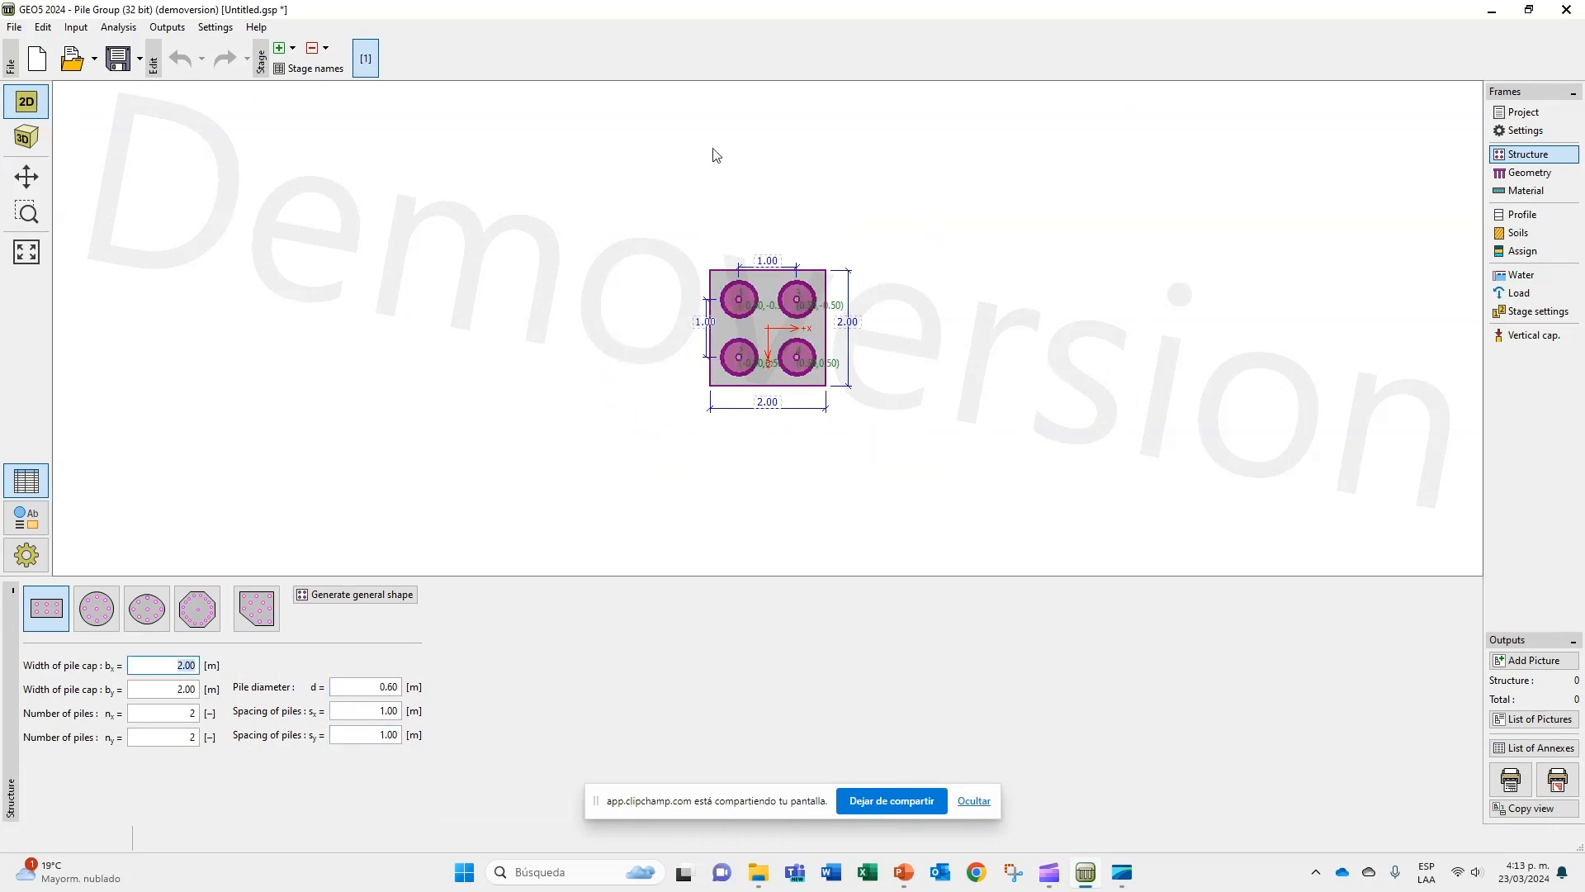
{"action": "scroll", "coordinate": [775, 257], "scroll_direction": "up", "scroll_amount": 3}
Step: Switch to the PowerPoint presentation, check the pile group data on the problem slide in full-screen view, and return to GEO5
{"action": "key", "text": "alt+Tab"}
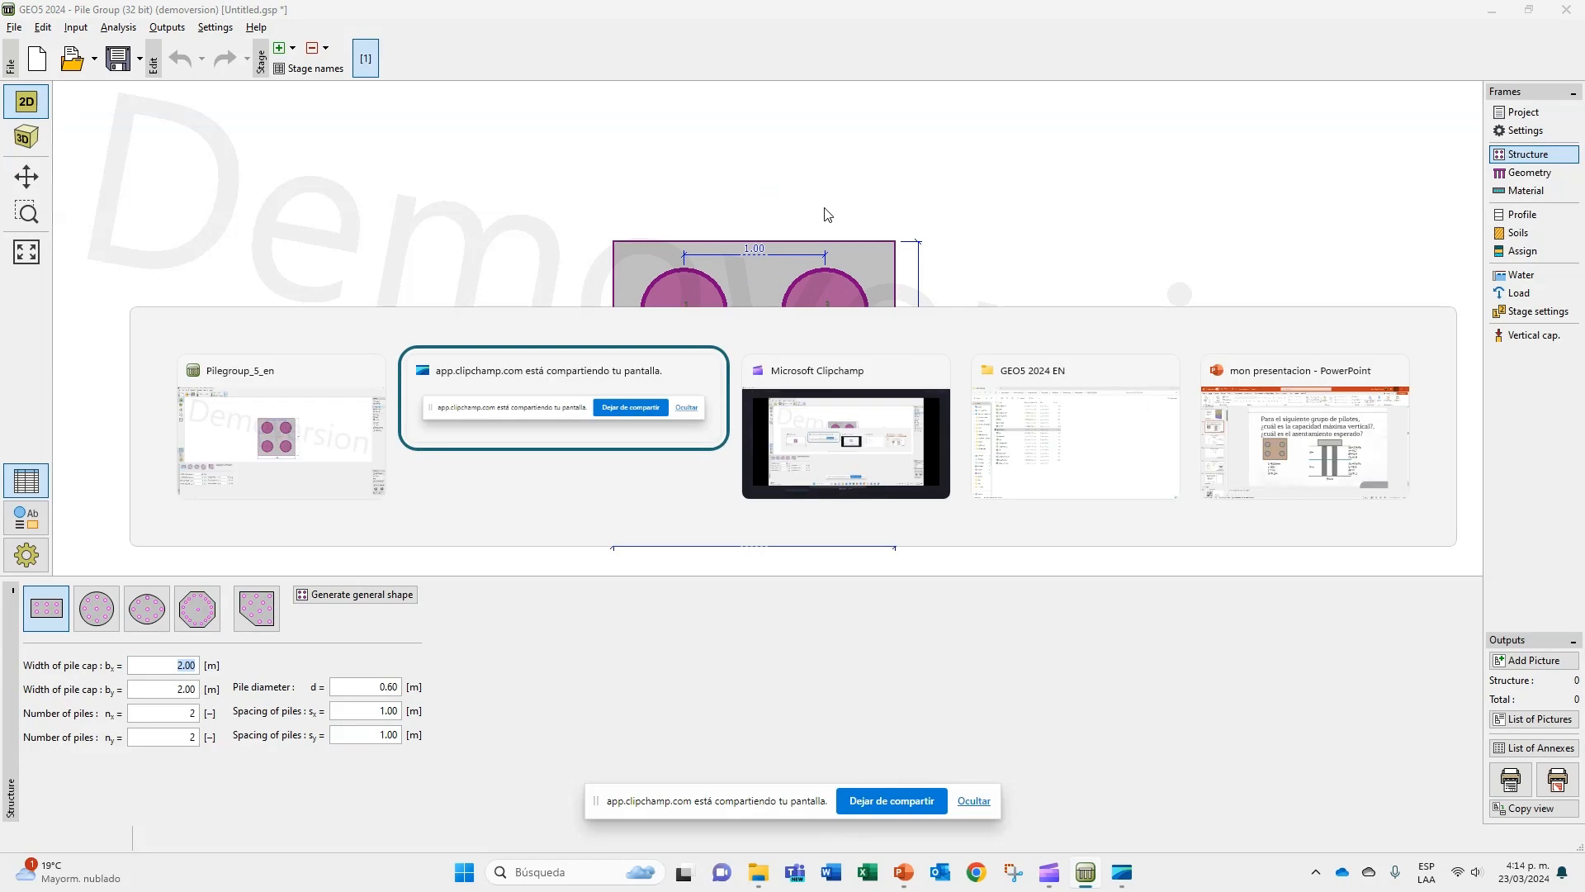
{"action": "key", "text": "alt+Tab"}
{"action": "key", "text": "alt+Tab"}
{"action": "key", "text": "alt+Tab"}
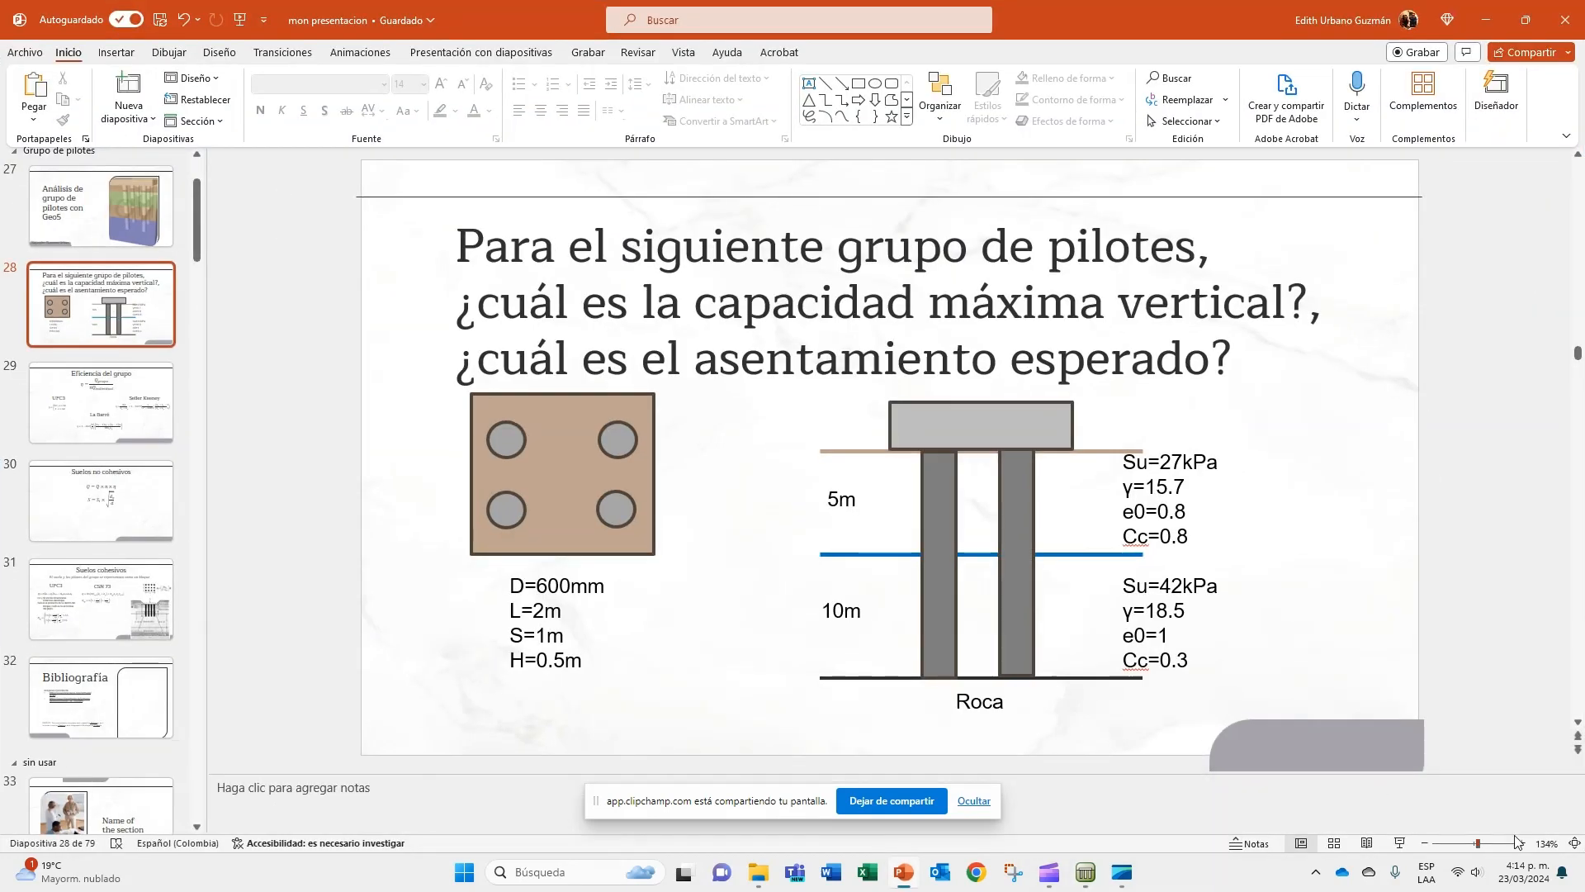
{"action": "left_click", "coordinate": [1399, 843]}
{"action": "key", "text": "alt+Tab"}
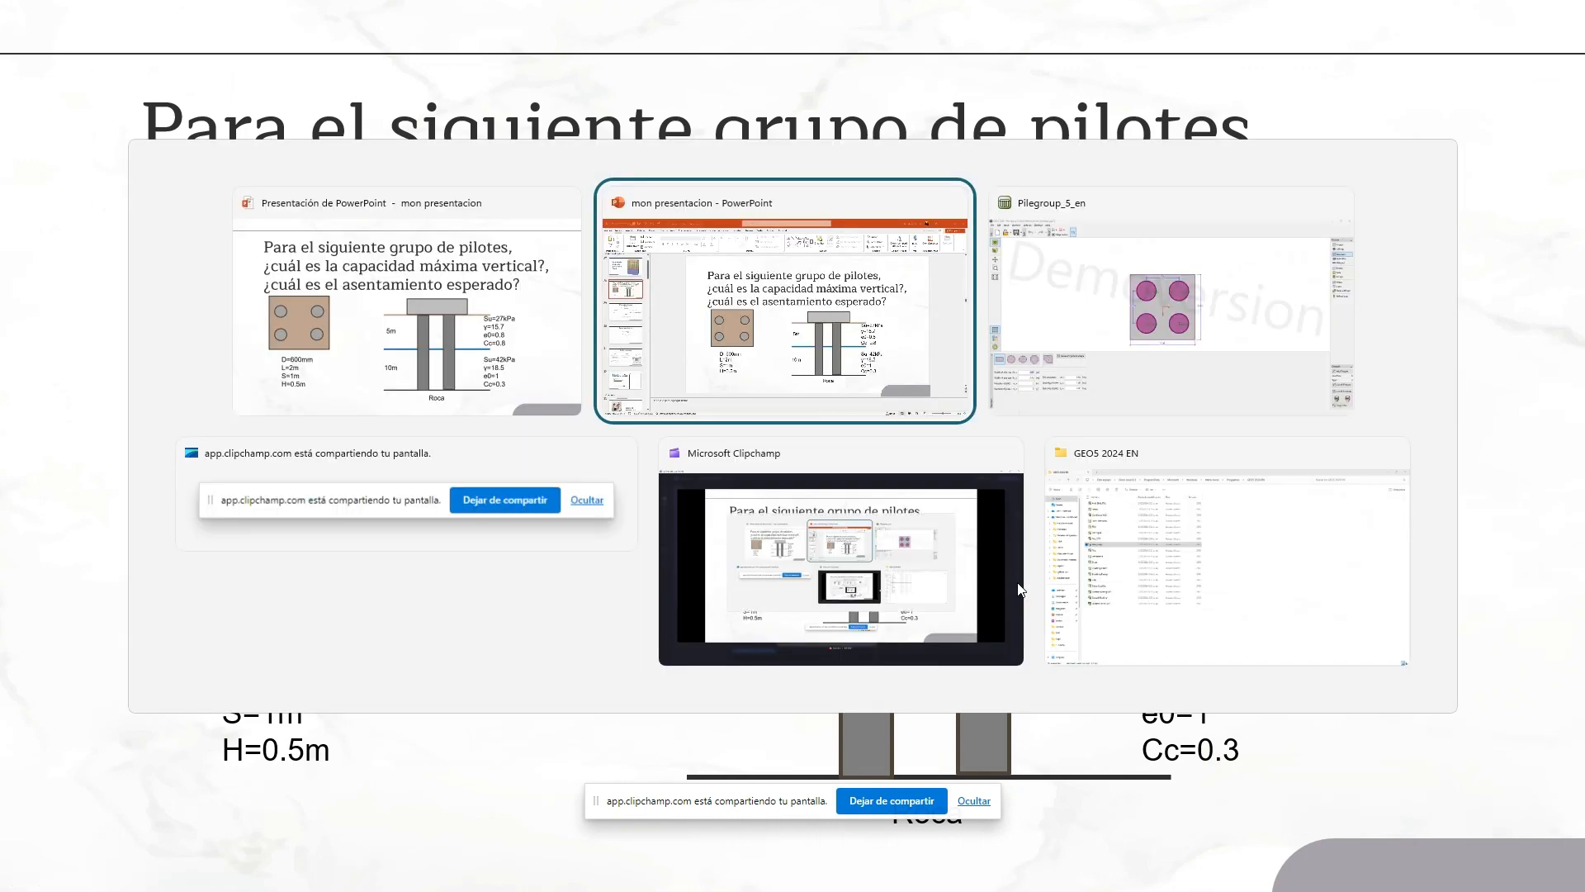
{"action": "key", "text": "alt+Tab"}
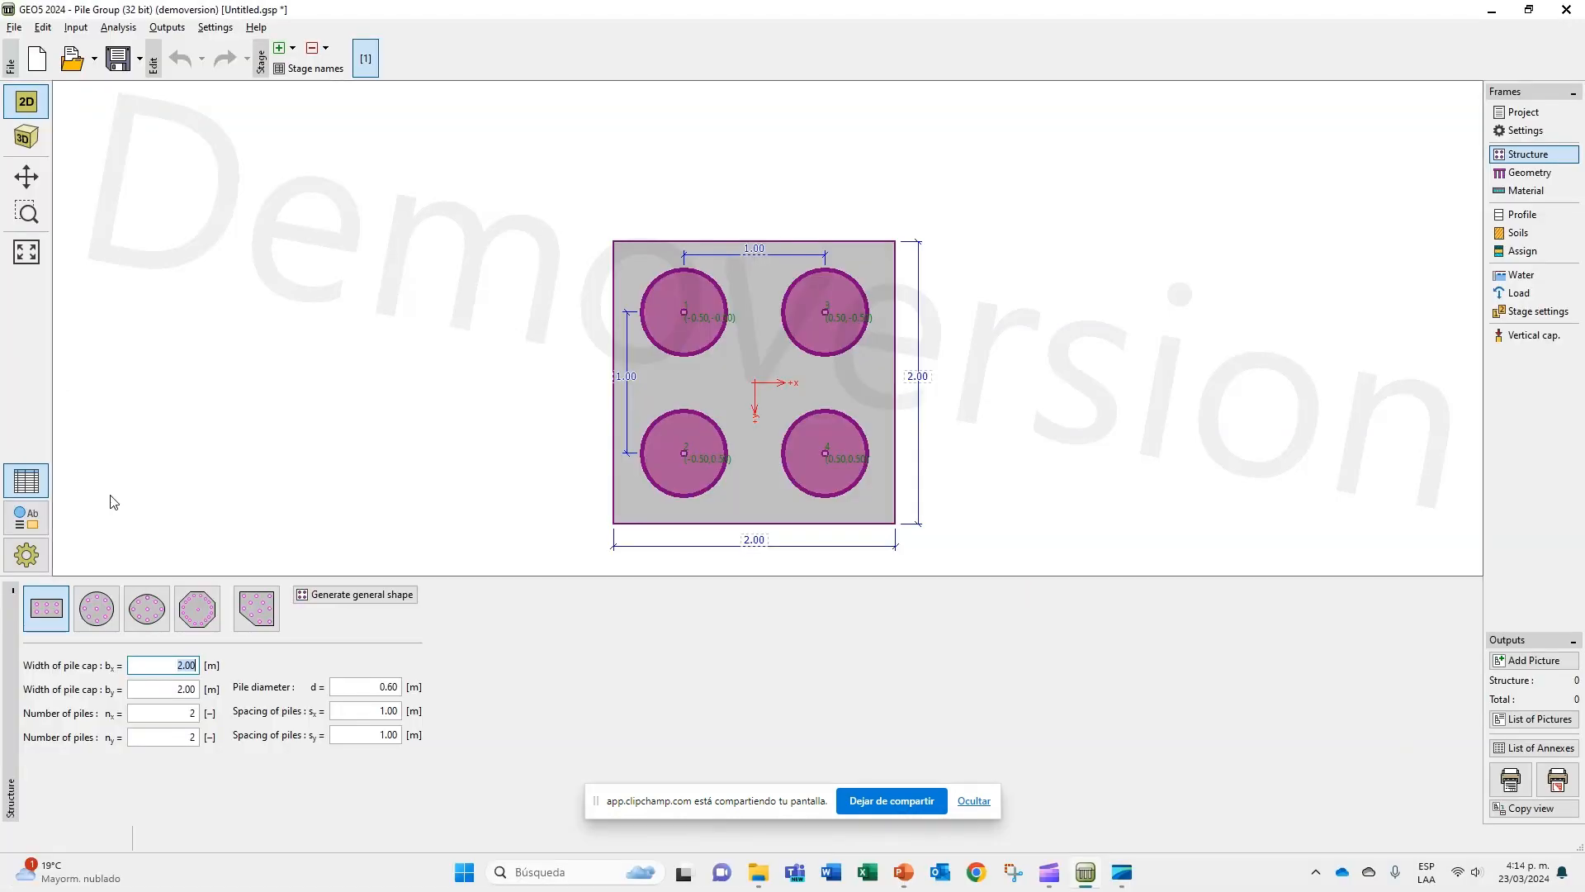
Step: Preview the circular, polygonal and general pile cap shapes without adding any point, and restore the rectangular cap
{"action": "left_click", "coordinate": [96, 619]}
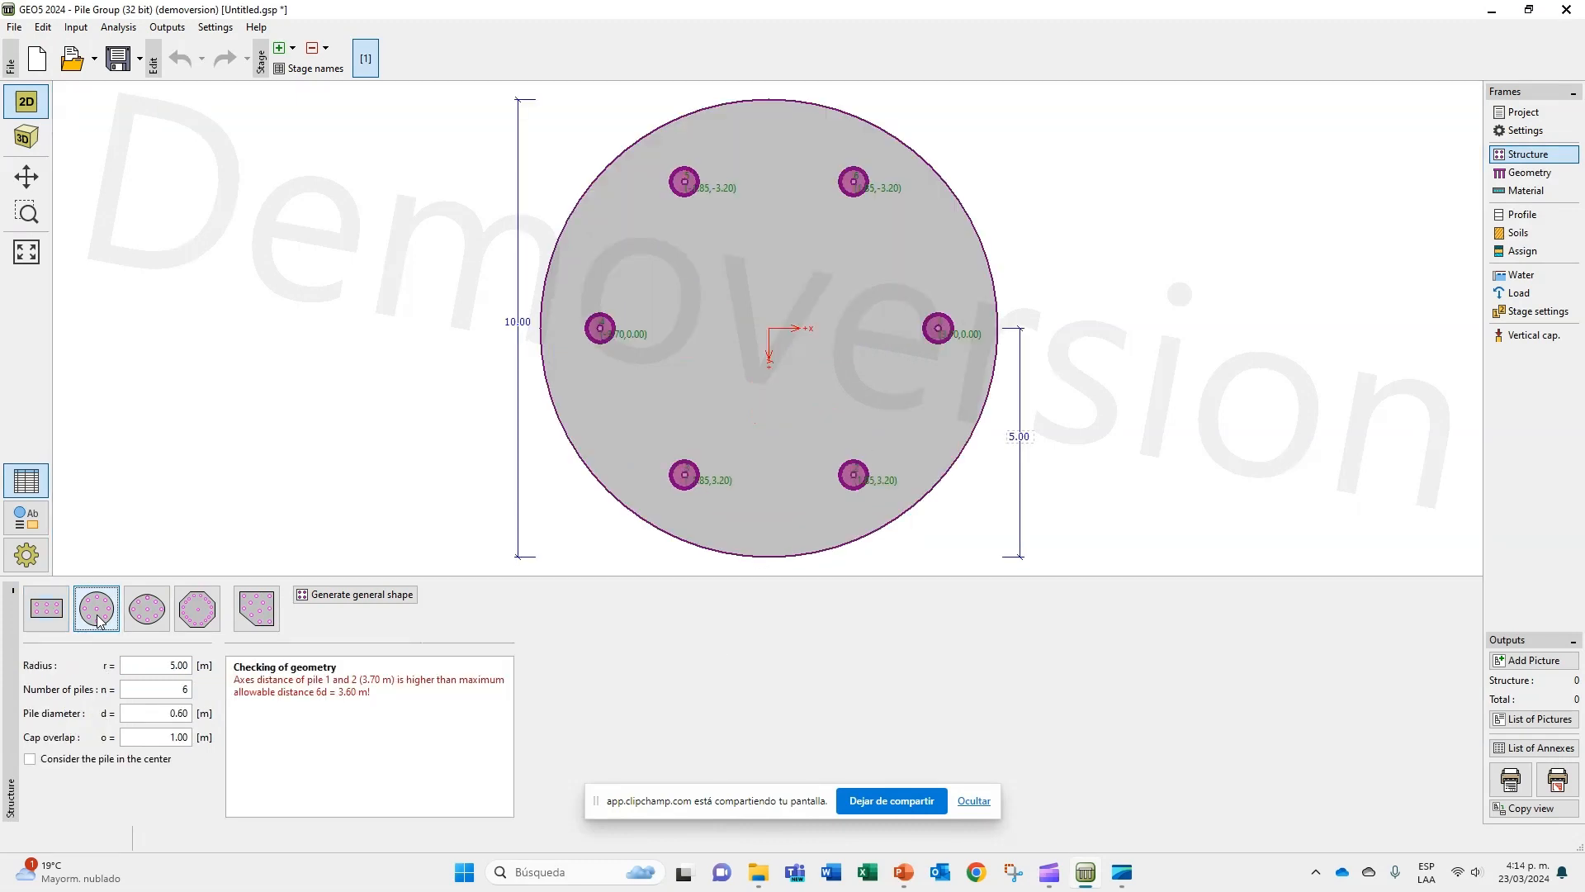
{"action": "left_click", "coordinate": [145, 609]}
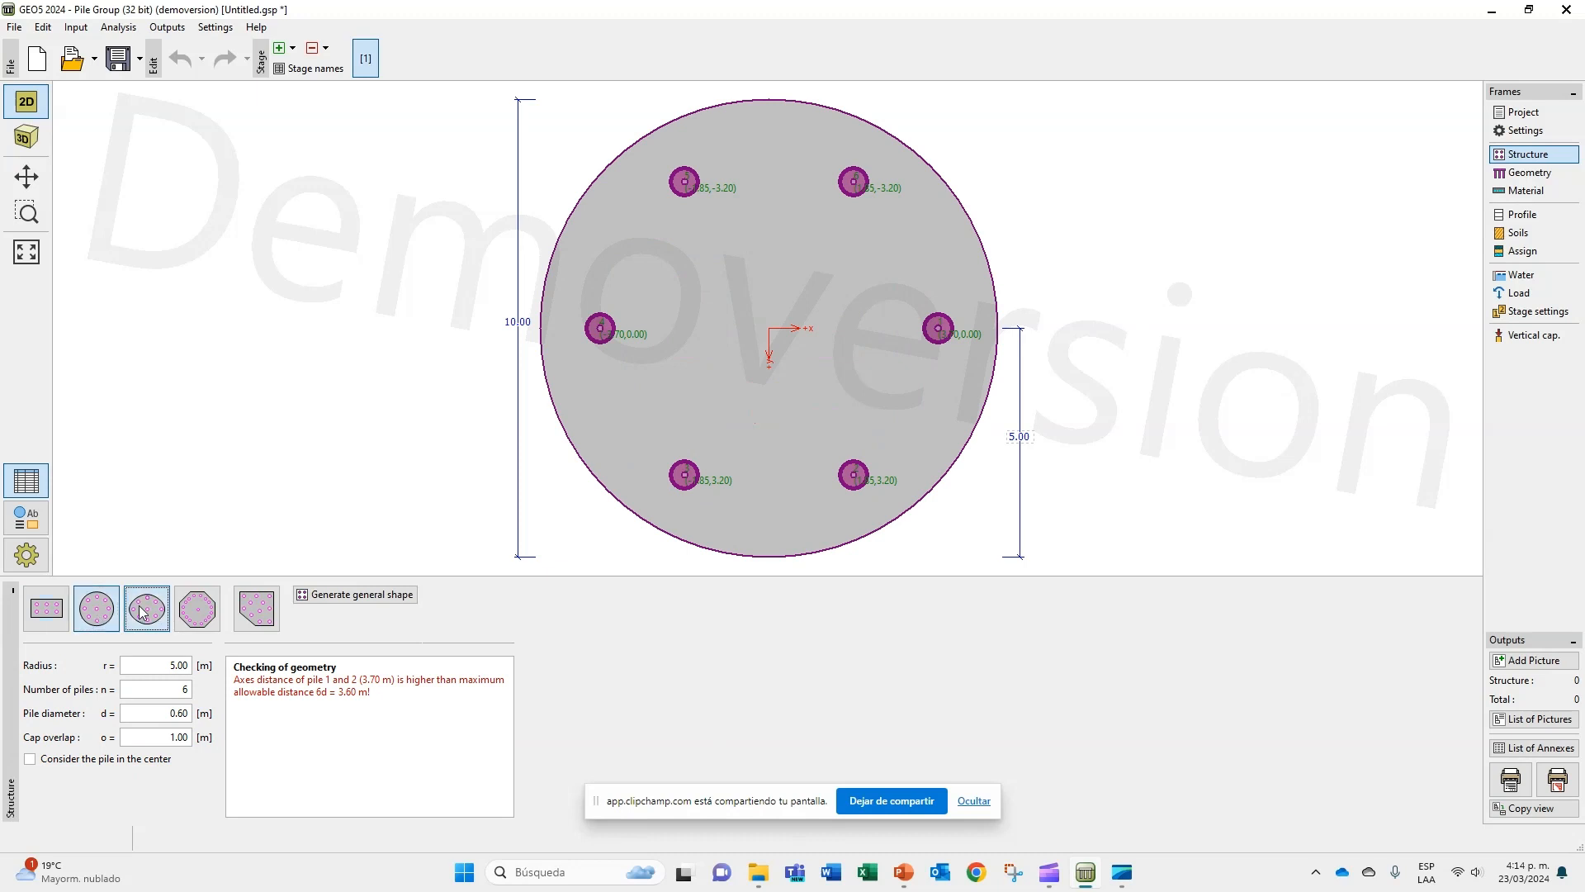
{"action": "left_click", "coordinate": [210, 615]}
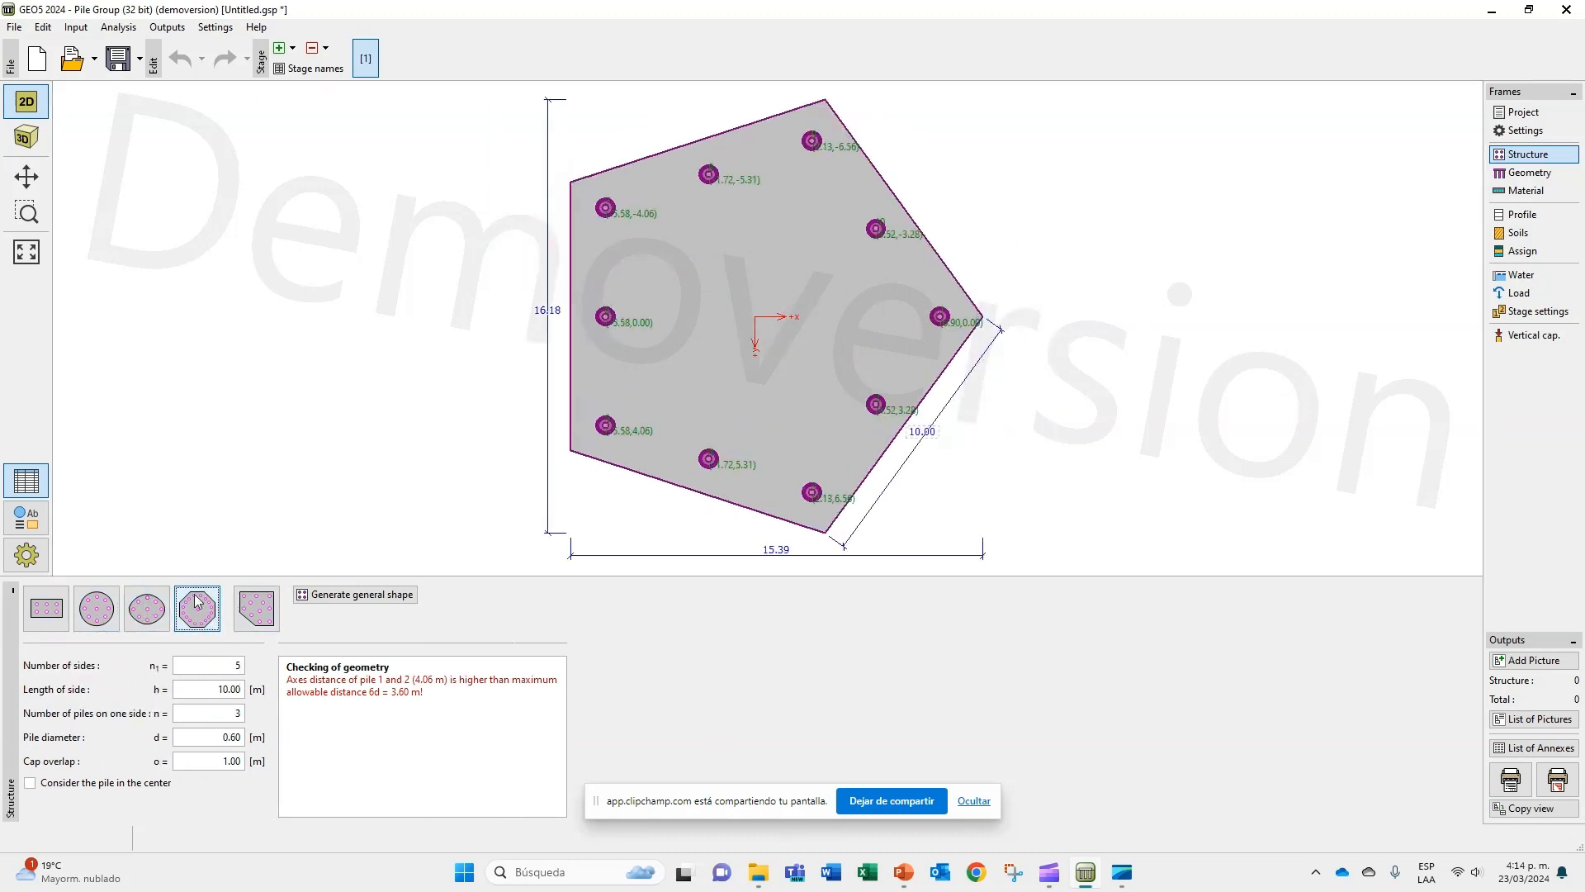
{"action": "left_click", "coordinate": [248, 599]}
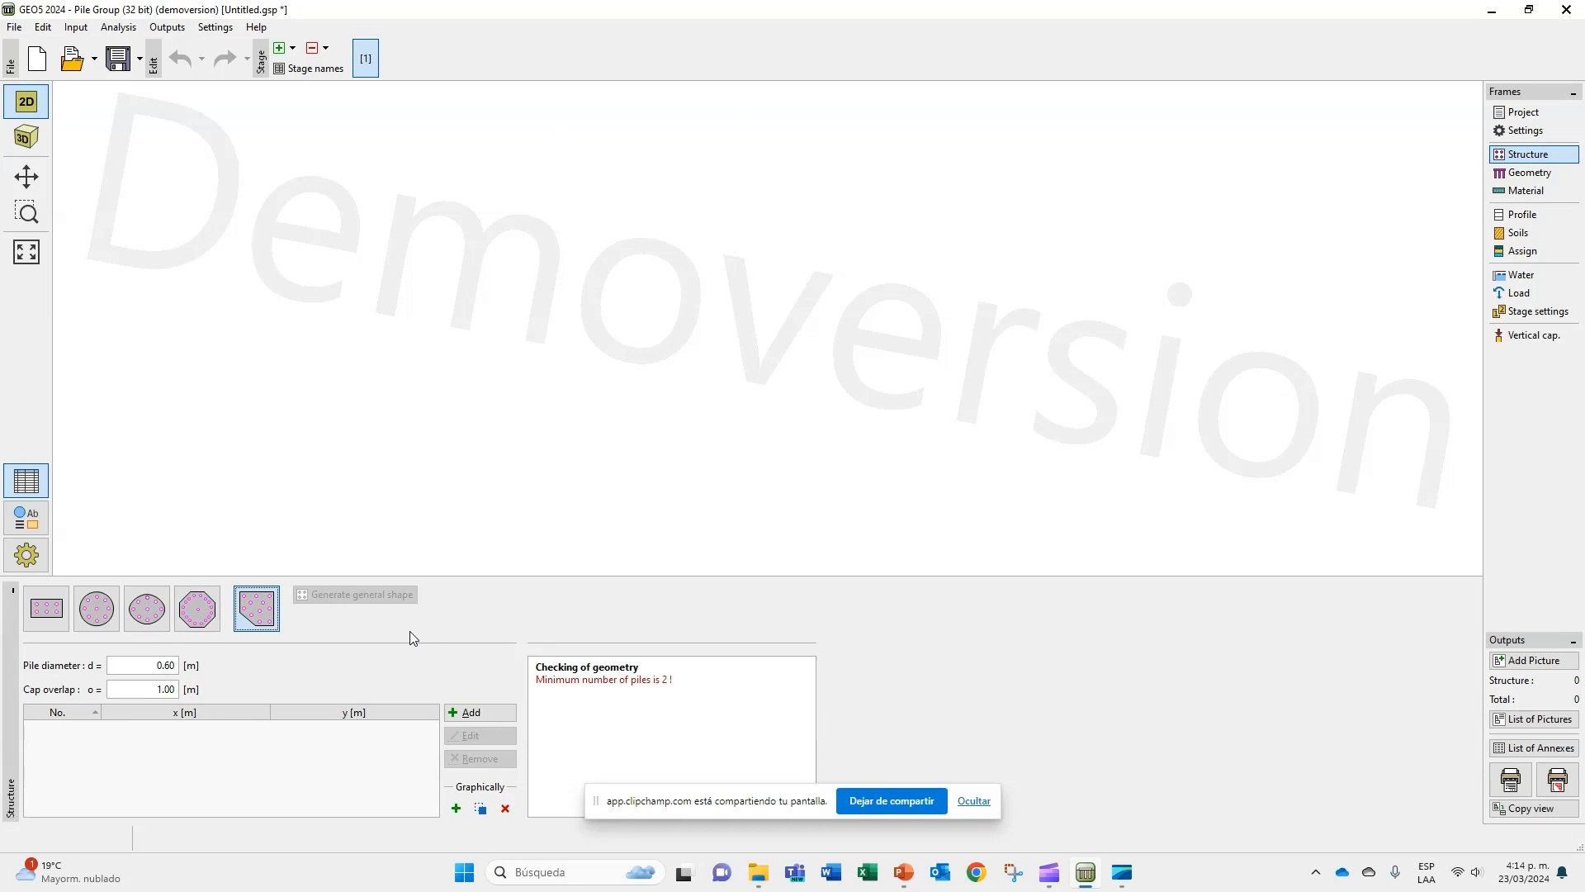
{"action": "left_click", "coordinate": [454, 714]}
{"action": "left_click_drag", "start_coordinate": [132, 445], "coordinate": [542, 417]}
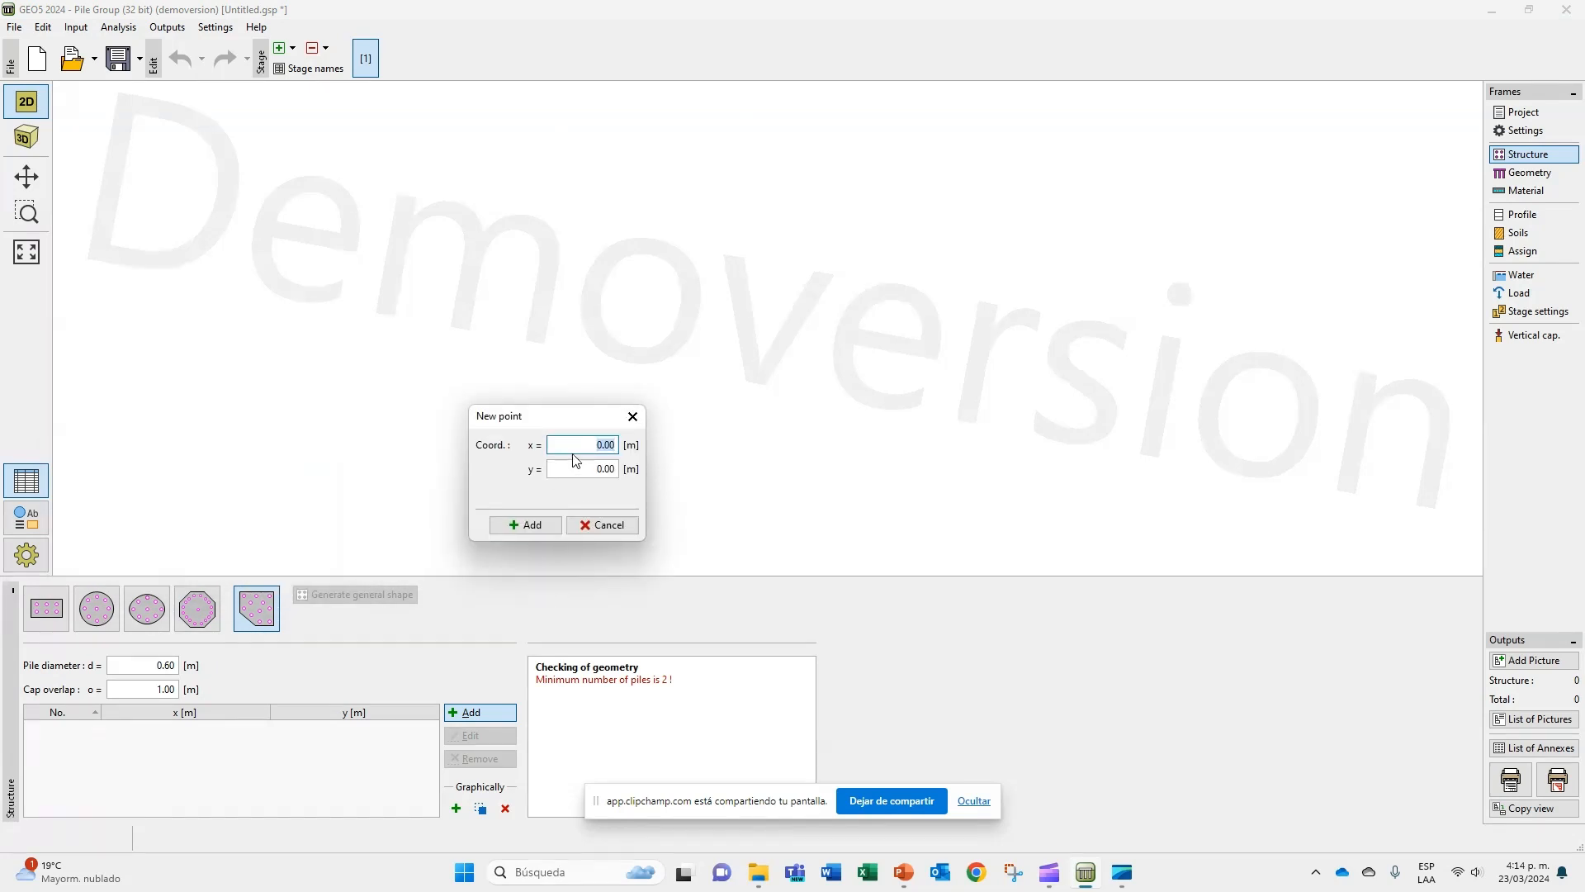
{"action": "left_click", "coordinate": [607, 528]}
{"action": "left_click", "coordinate": [41, 620]}
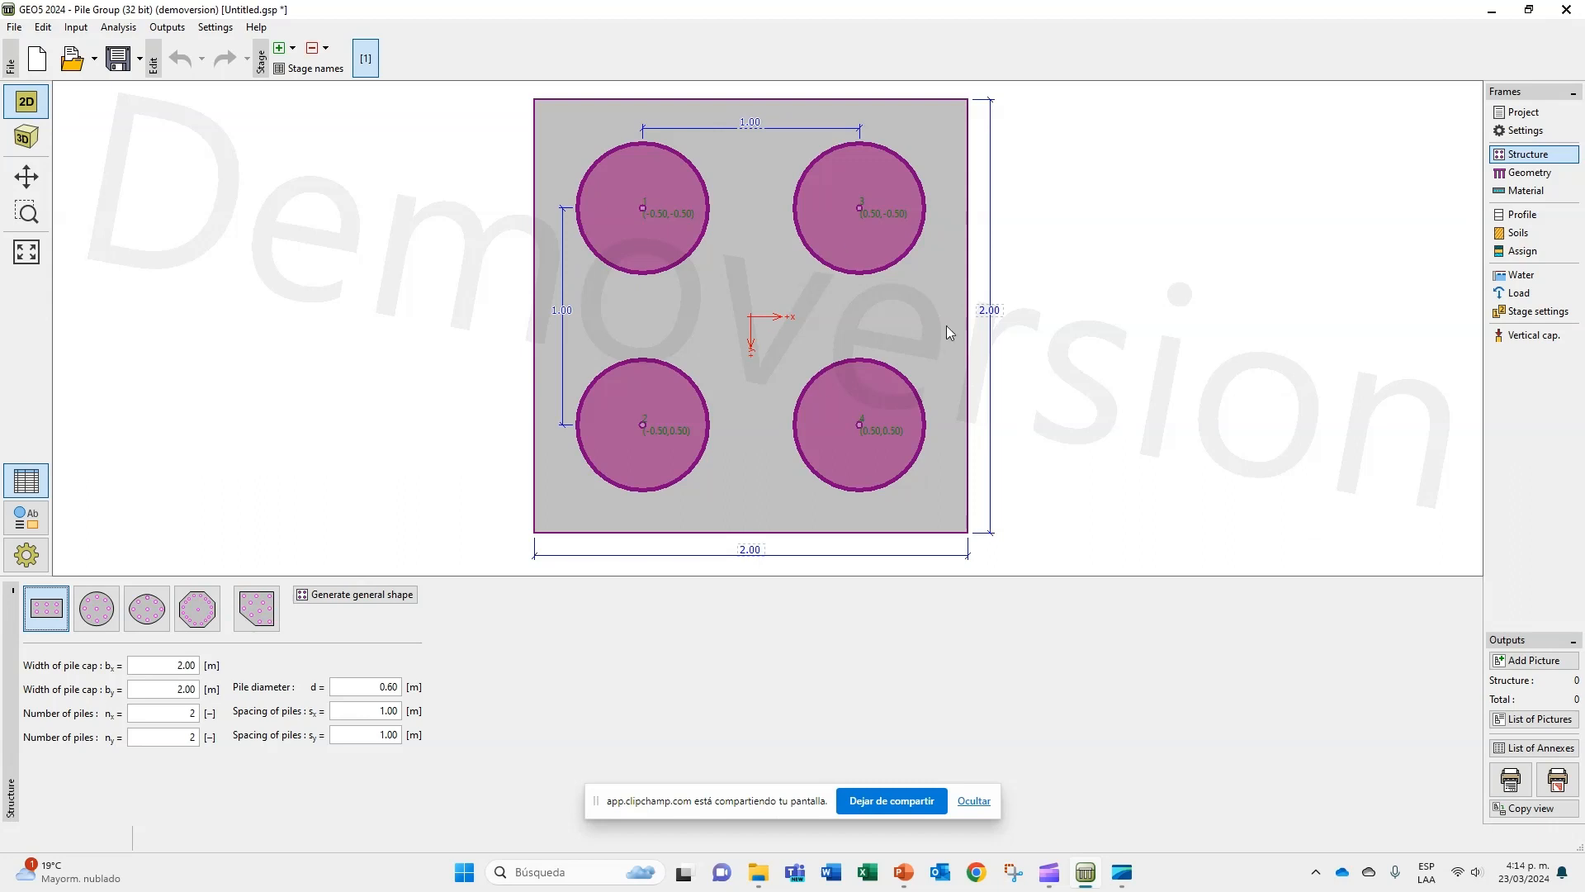
Step: In the pile group geometry, set the depth from ground surface and the pile head offset to 0 m
{"action": "left_click", "coordinate": [1526, 173]}
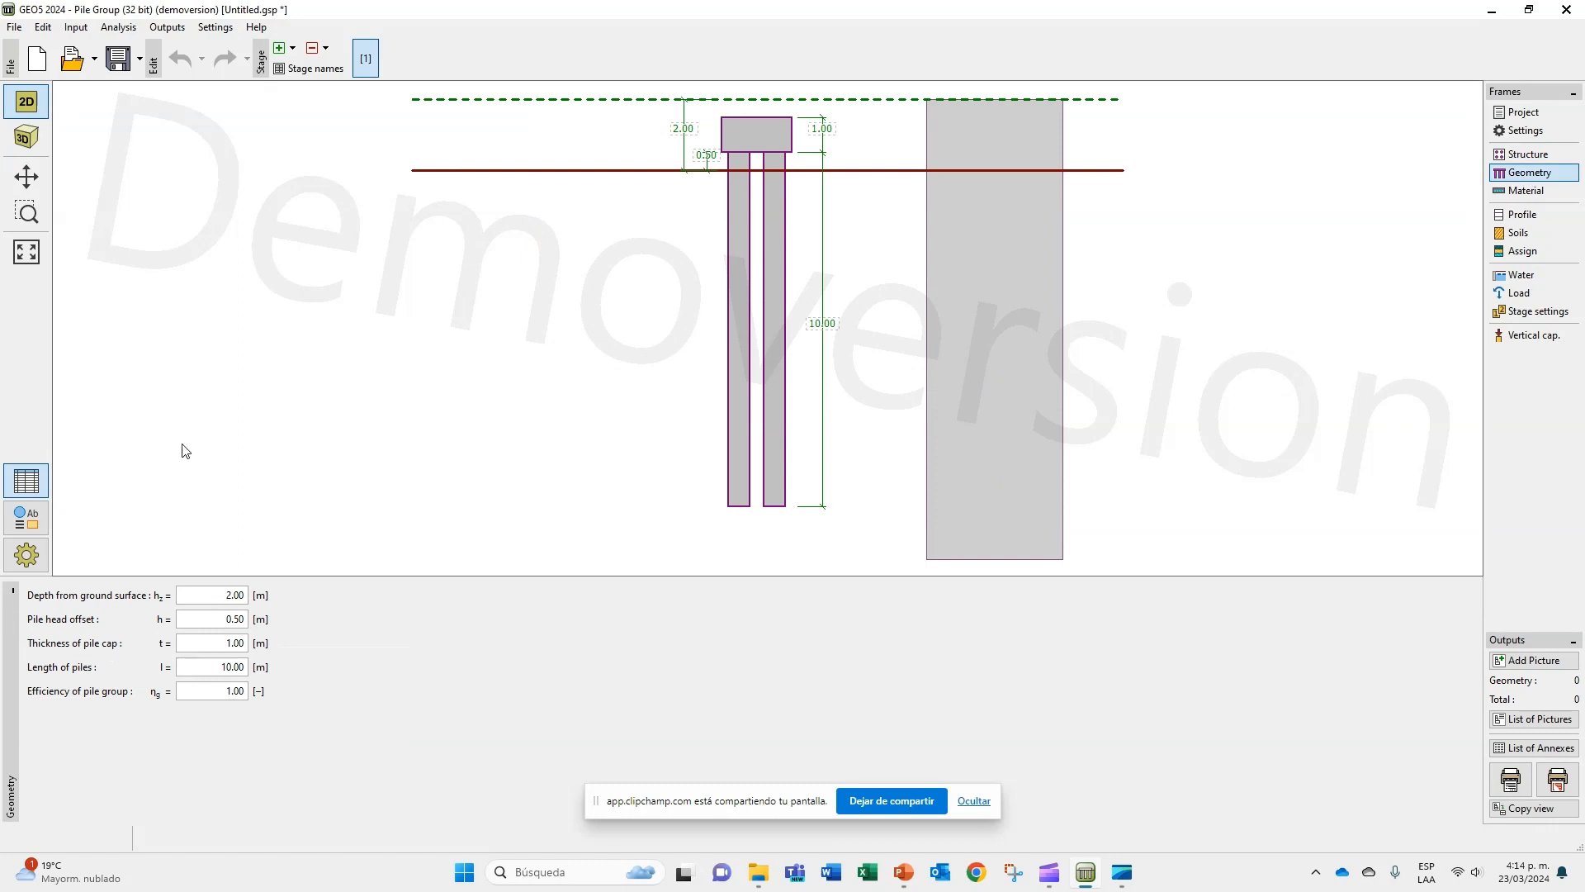
{"action": "scroll", "coordinate": [628, 159], "scroll_direction": "up", "scroll_amount": 1}
{"action": "left_click_drag", "start_coordinate": [661, 183], "coordinate": [630, 347]}
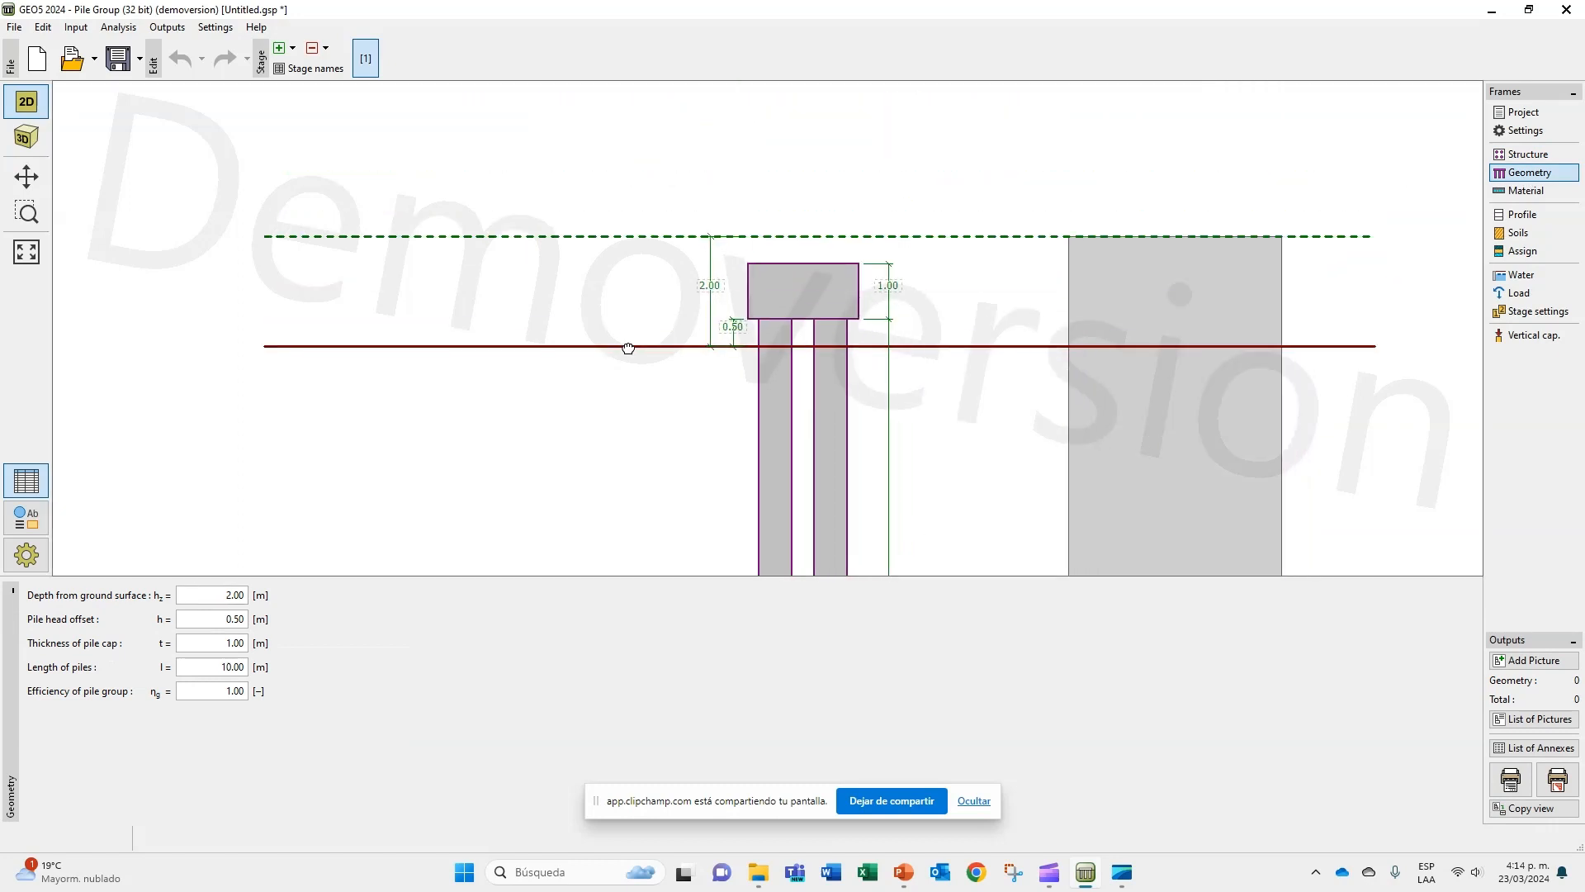
{"action": "left_click", "coordinate": [720, 287]}
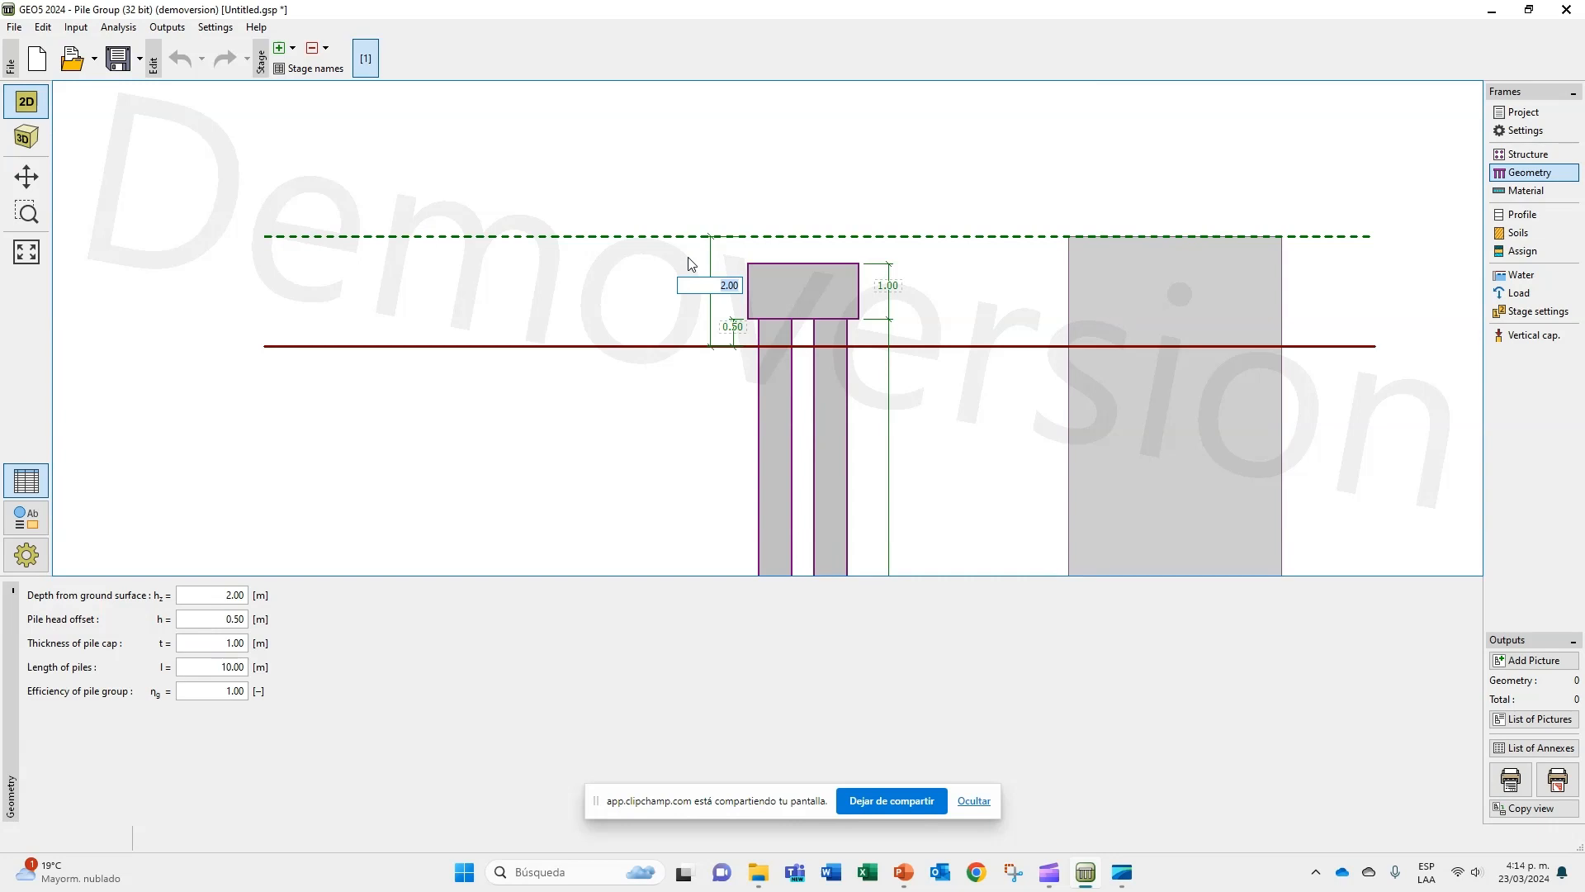
{"action": "type", "text": "0"}
{"action": "key", "text": "Return"}
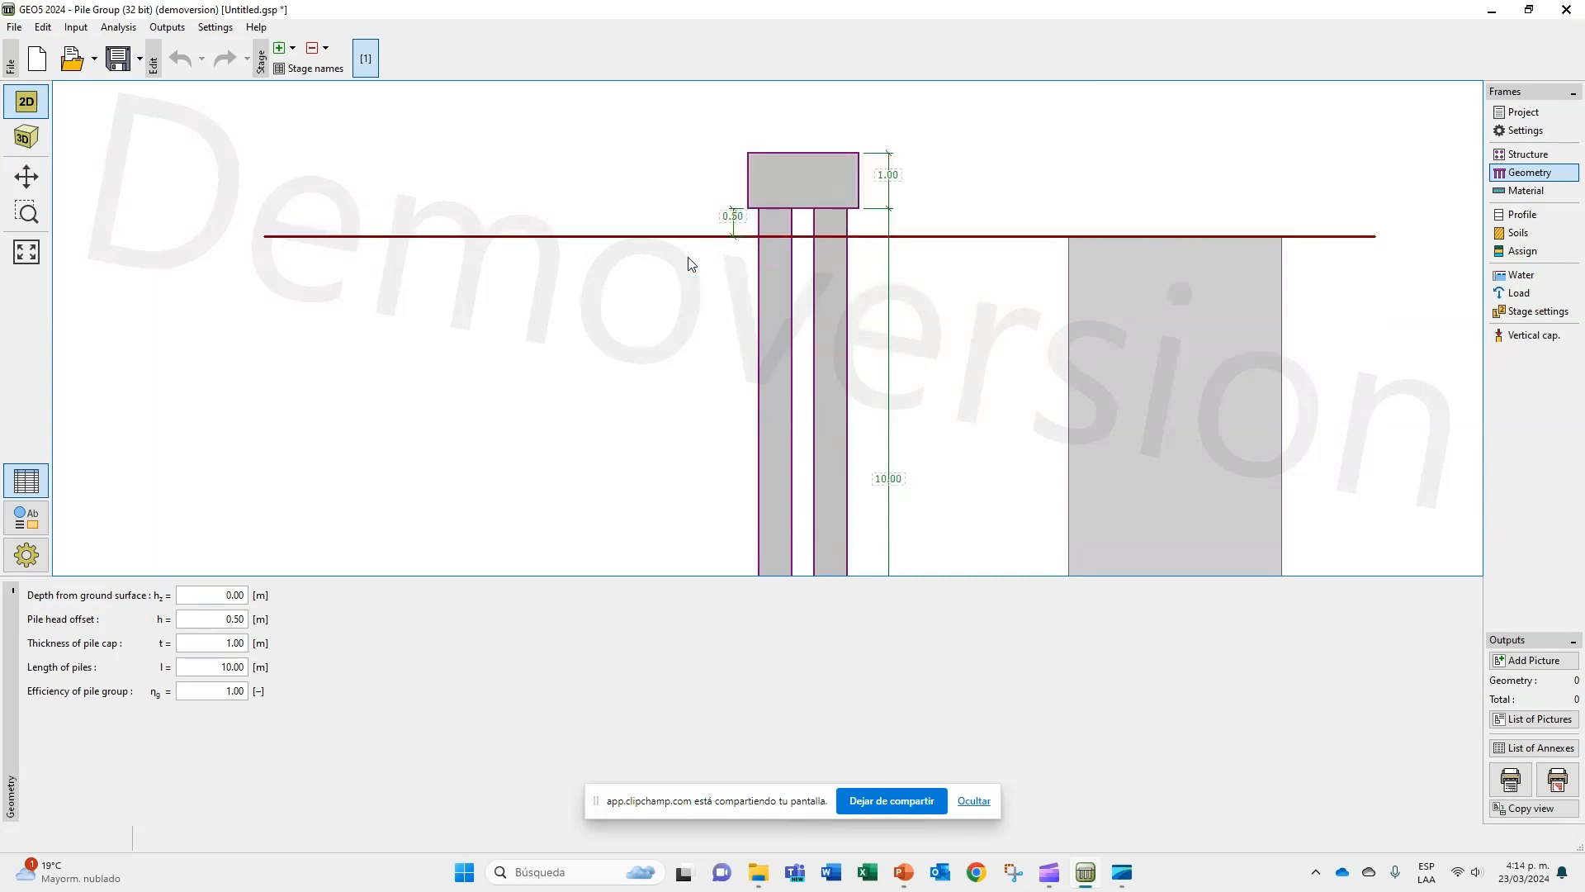
{"action": "left_click", "coordinate": [735, 216]}
{"action": "type", "text": "0"}
{"action": "key", "text": "Return"}
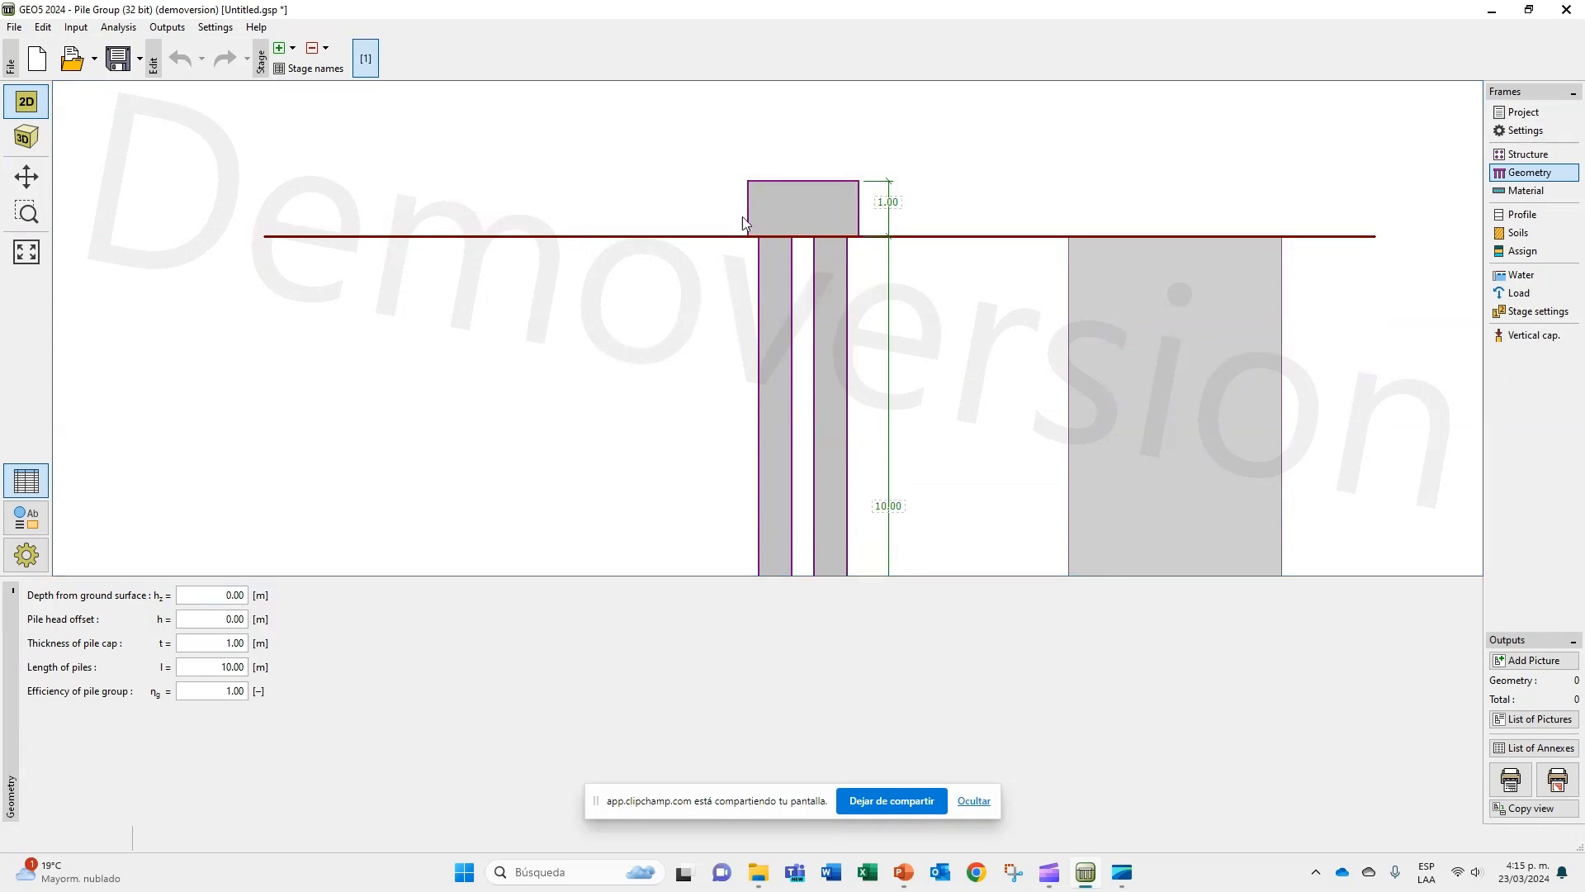
Step: Set the pile cap thickness to 0.5 m and the length of the piles to 15 m
{"action": "left_click", "coordinate": [889, 202]}
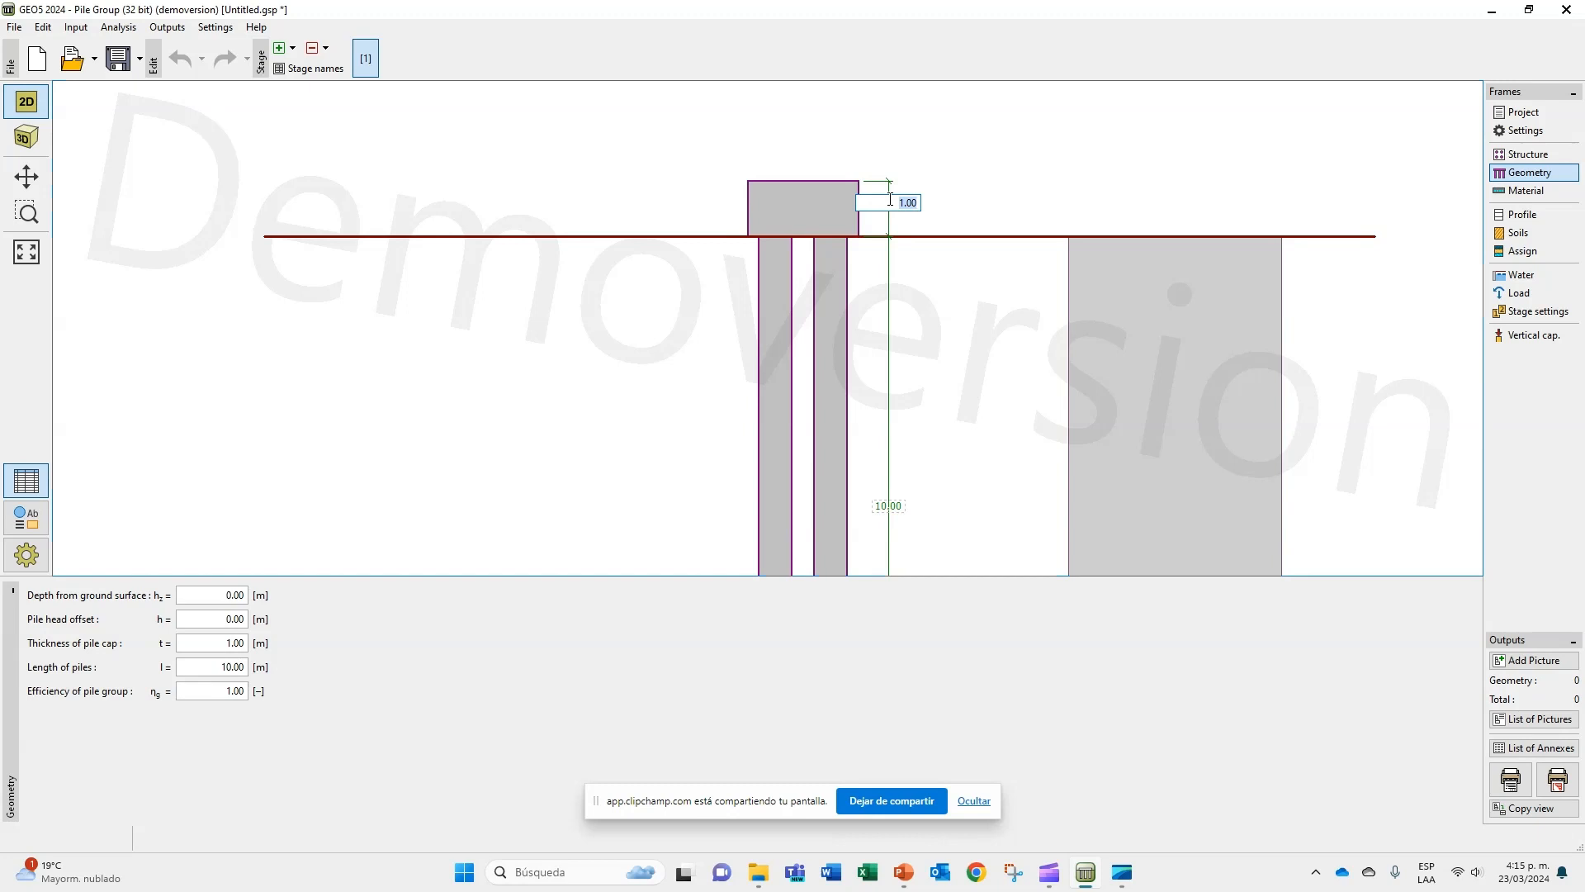
{"action": "type", "text": "0.5"}
{"action": "key", "text": "Return"}
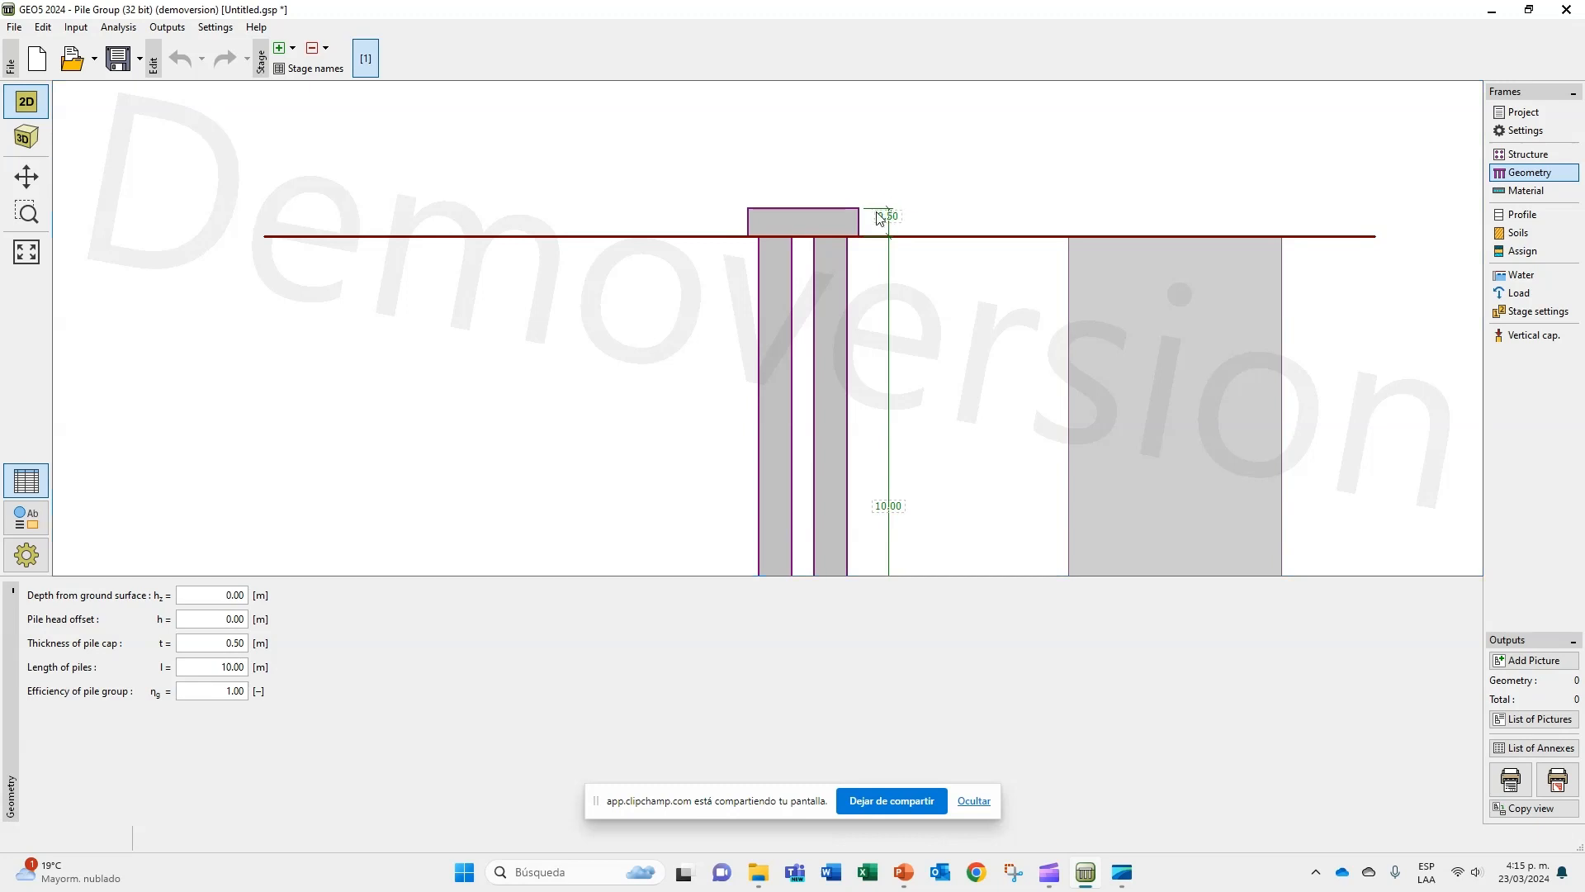
{"action": "left_click", "coordinate": [874, 470]}
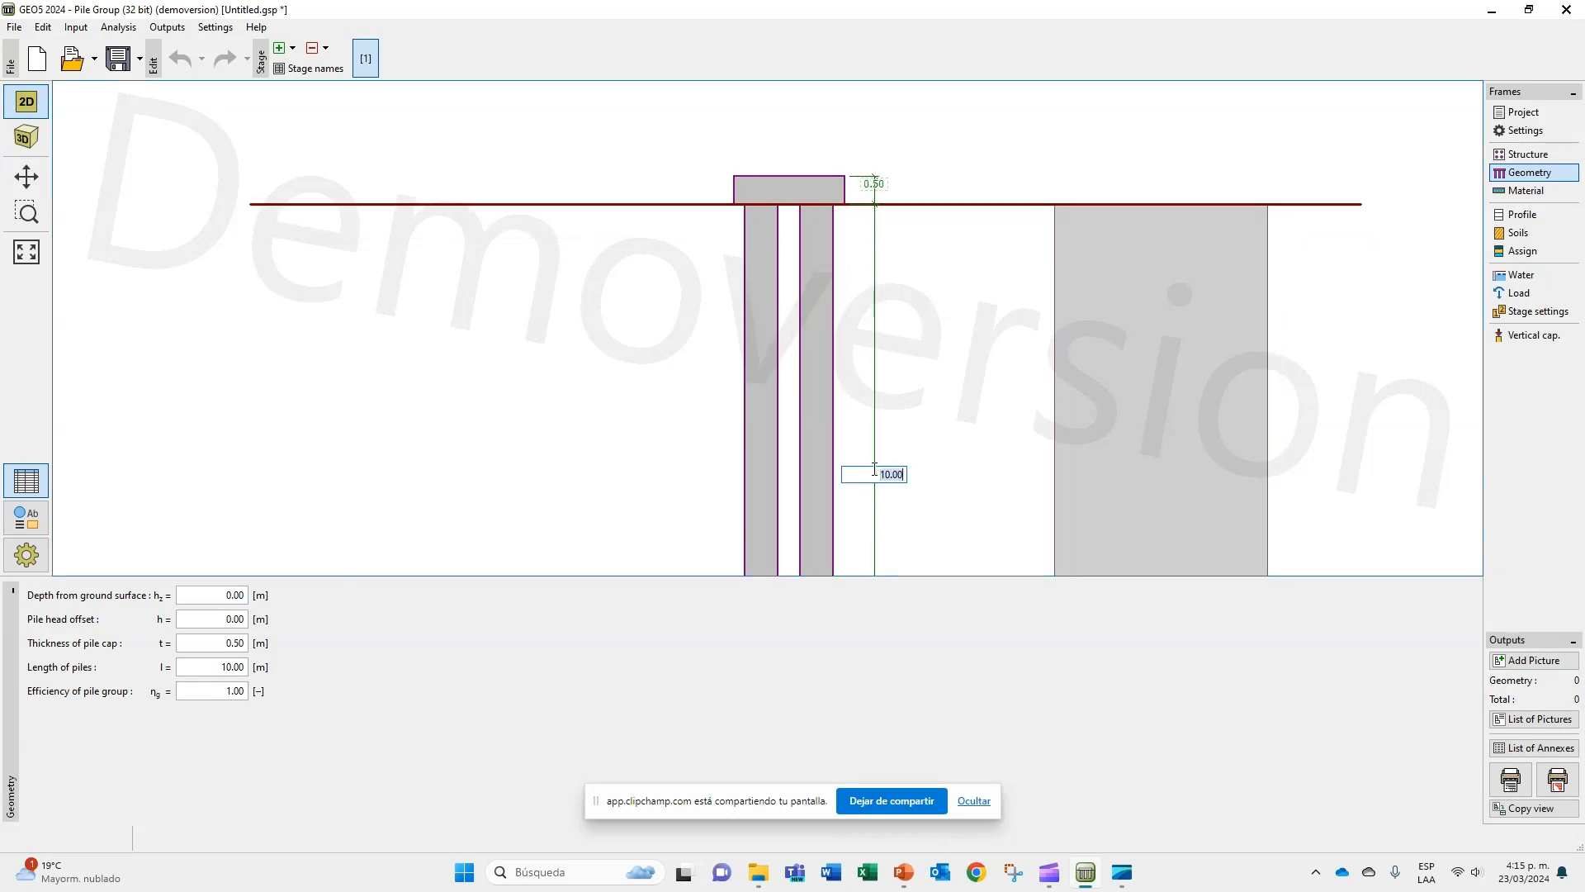
{"action": "type", "text": "15"}
{"action": "key", "text": "Return"}
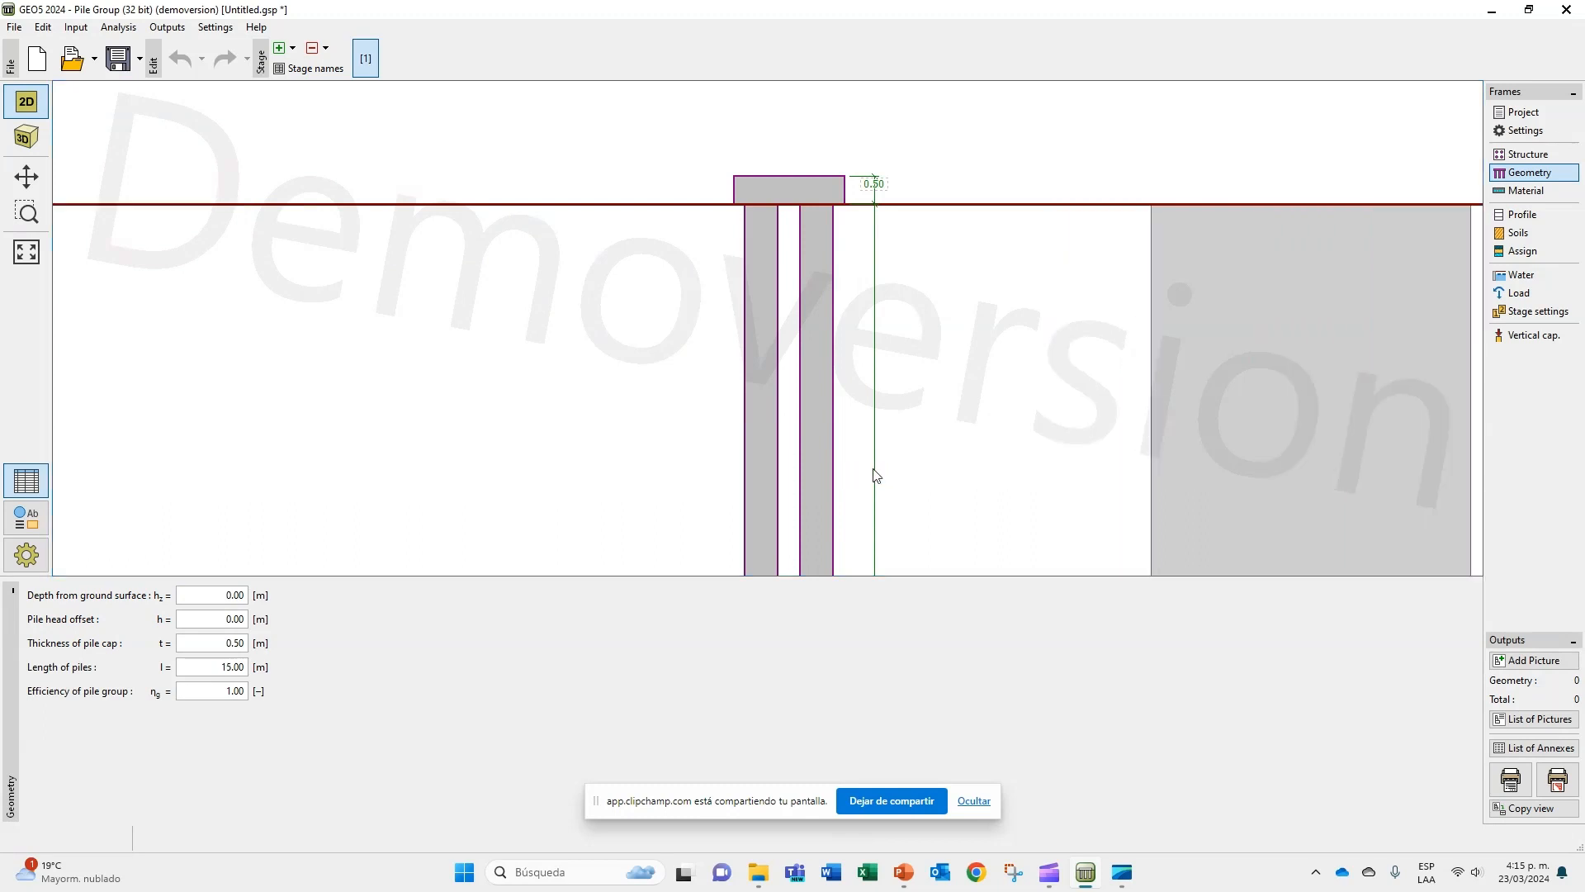
{"action": "scroll", "coordinate": [829, 414], "scroll_direction": "down", "scroll_amount": 4}
{"action": "mouse_move", "coordinate": [917, 510]}
{"action": "left_mouse_down"}
{"action": "mouse_move", "coordinate": [867, 359]}
{"action": "mouse_move", "coordinate": [872, 374]}
{"action": "left_mouse_up"}
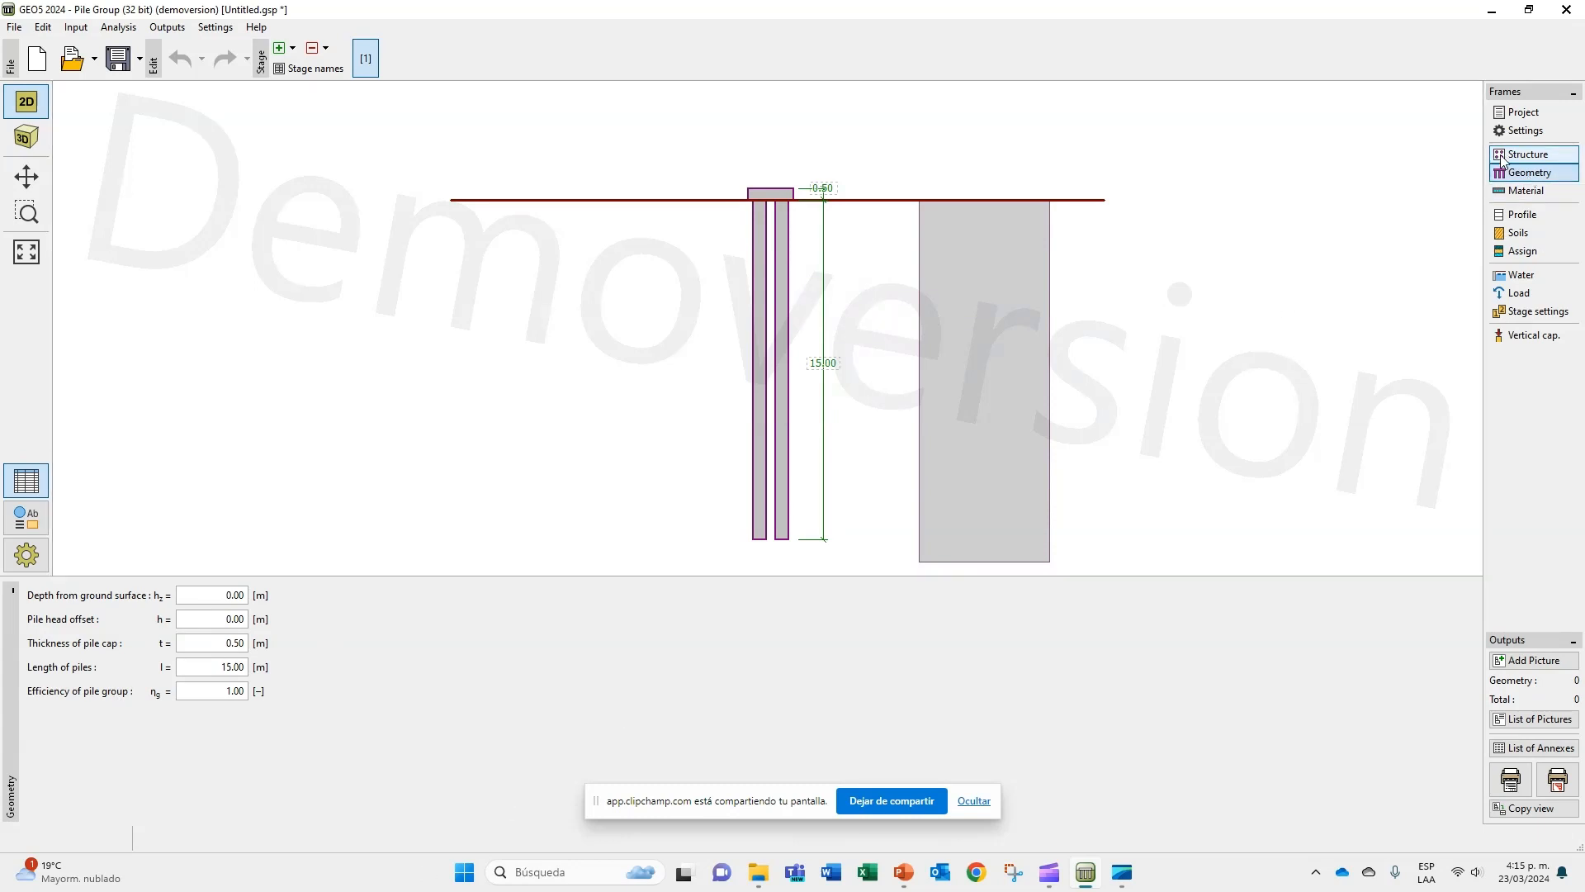
Step: Set the efficiency of the pile group to 0.7 in the geometry settings
{"action": "left_click", "coordinate": [216, 697]}
{"action": "type", "text": "0.7"}
{"action": "key", "text": "Tab"}
Step: In the material settings, set the structure's unit weight to 24 kN/m³ and the concrete compressive strength to 28 MPa
{"action": "left_click", "coordinate": [1526, 190]}
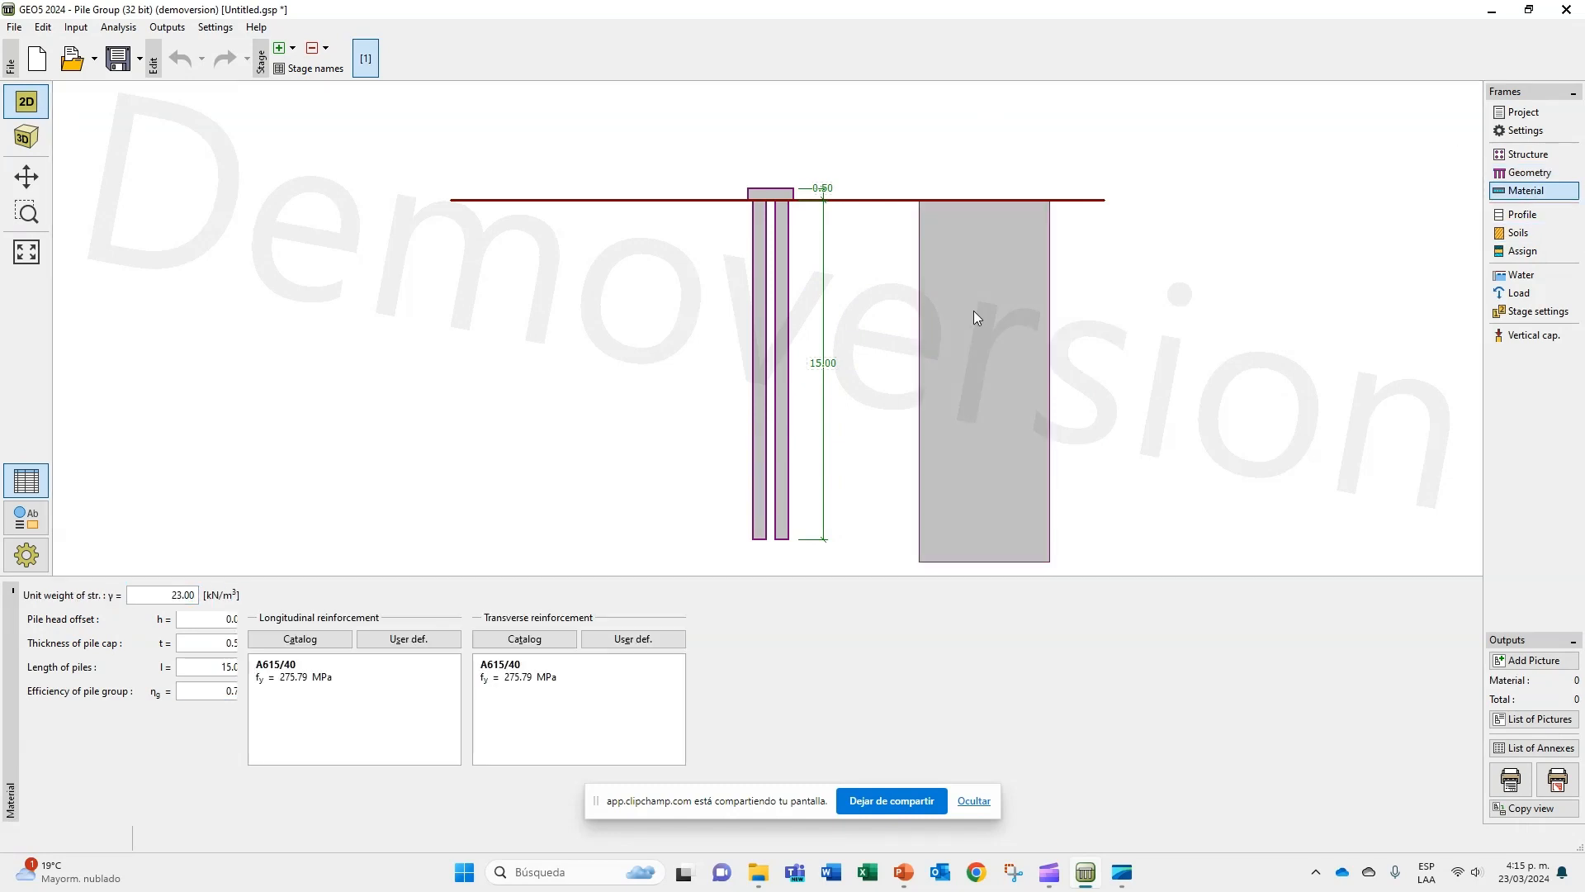
{"action": "double_click", "coordinate": [165, 595]}
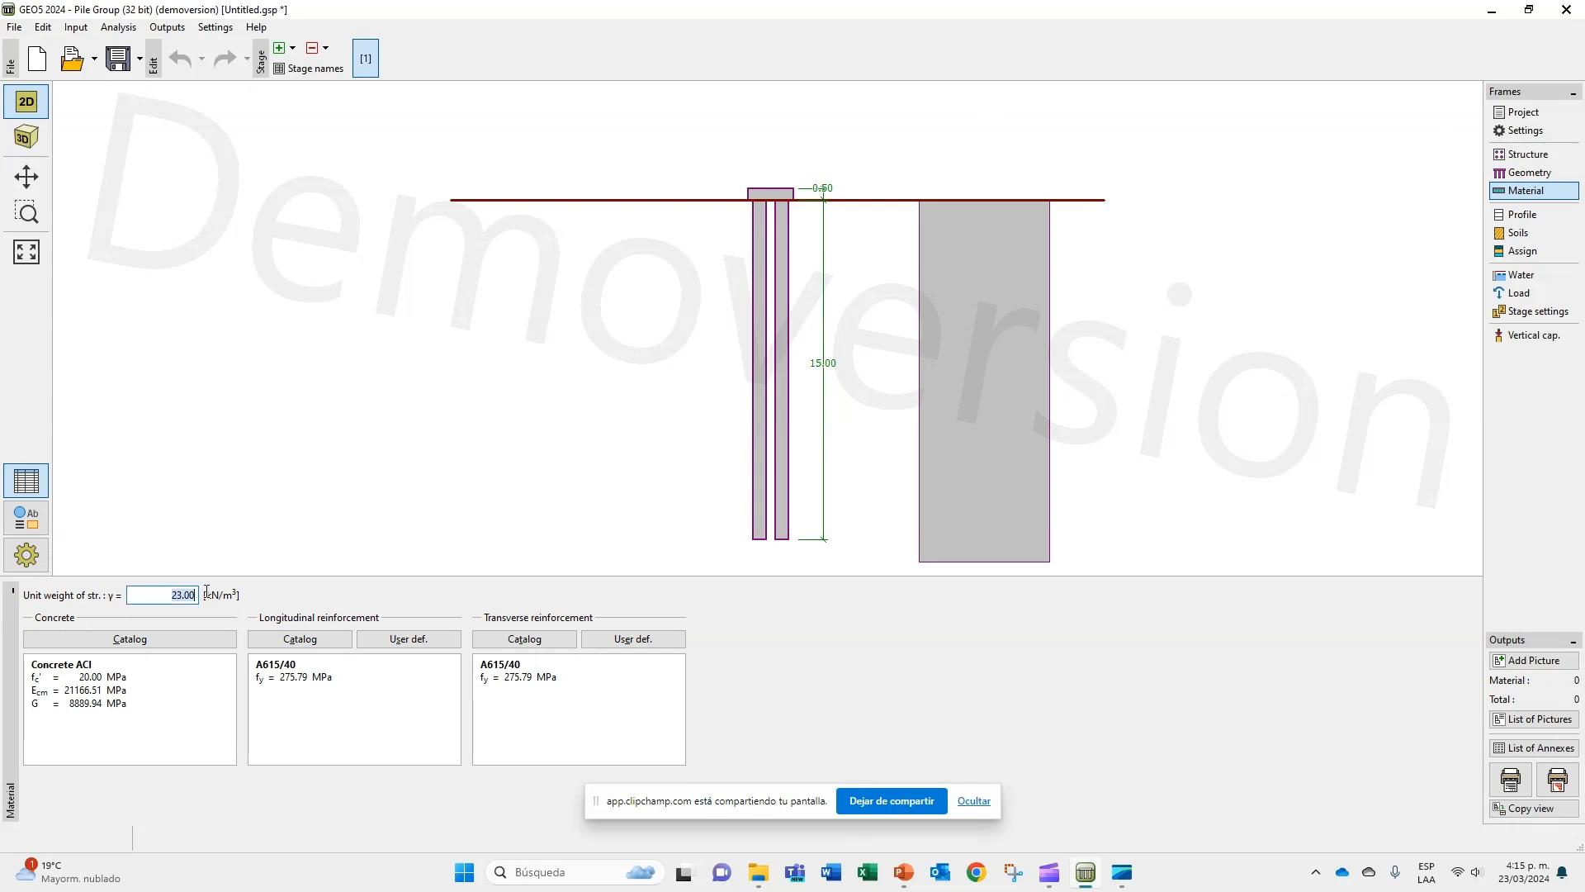
{"action": "type", "text": "24"}
{"action": "key", "text": "Return"}
{"action": "left_click", "coordinate": [195, 636]}
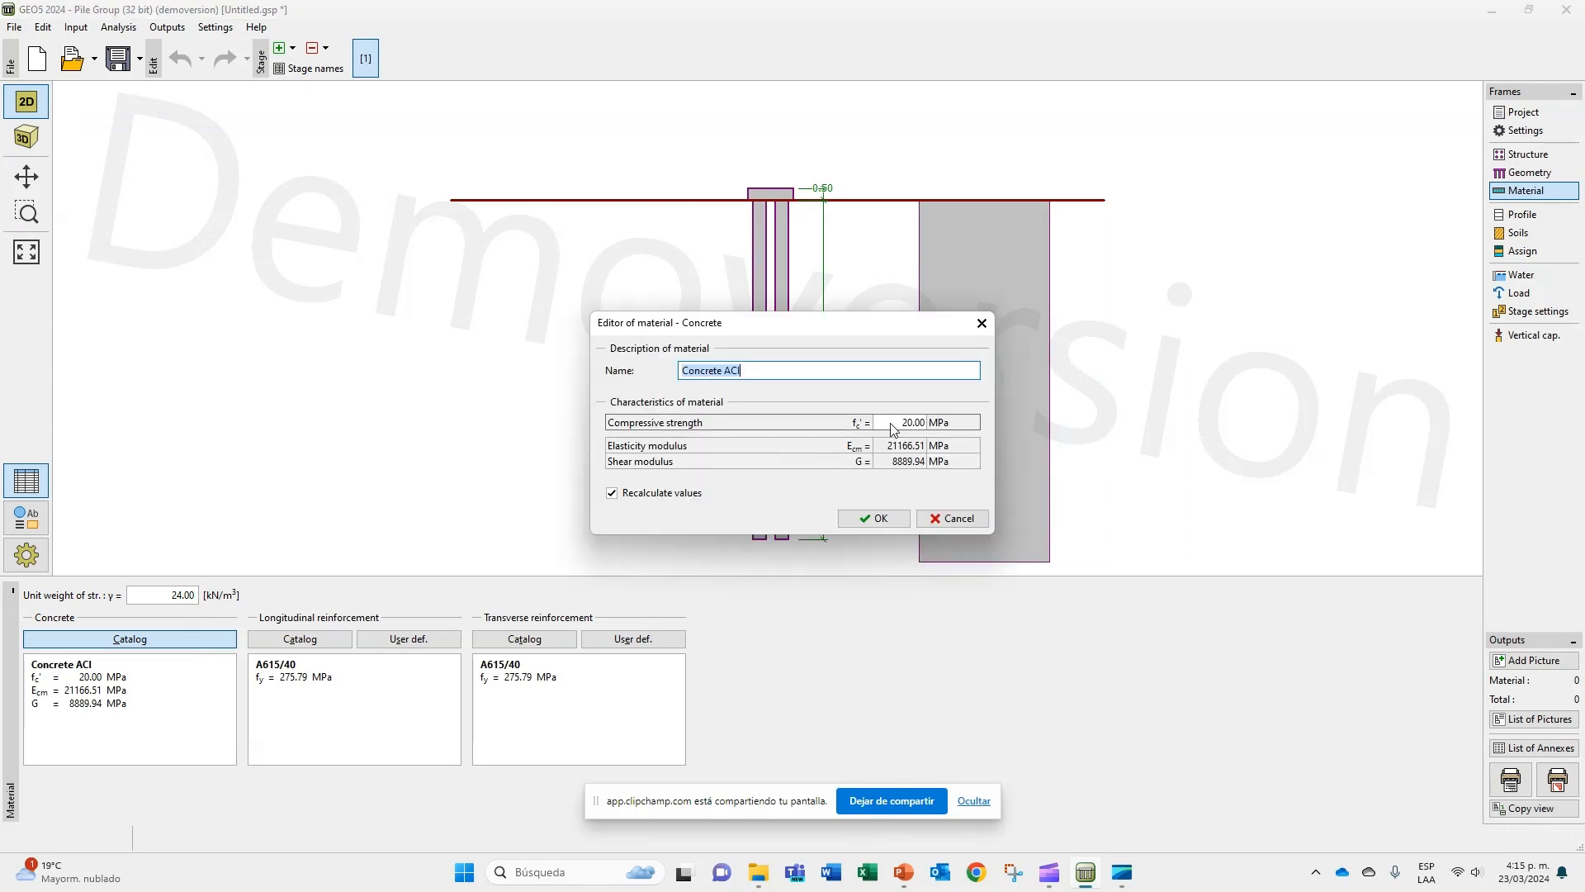
{"action": "left_click", "coordinate": [892, 423]}
{"action": "type", "text": "28"}
{"action": "key", "text": "Tab"}
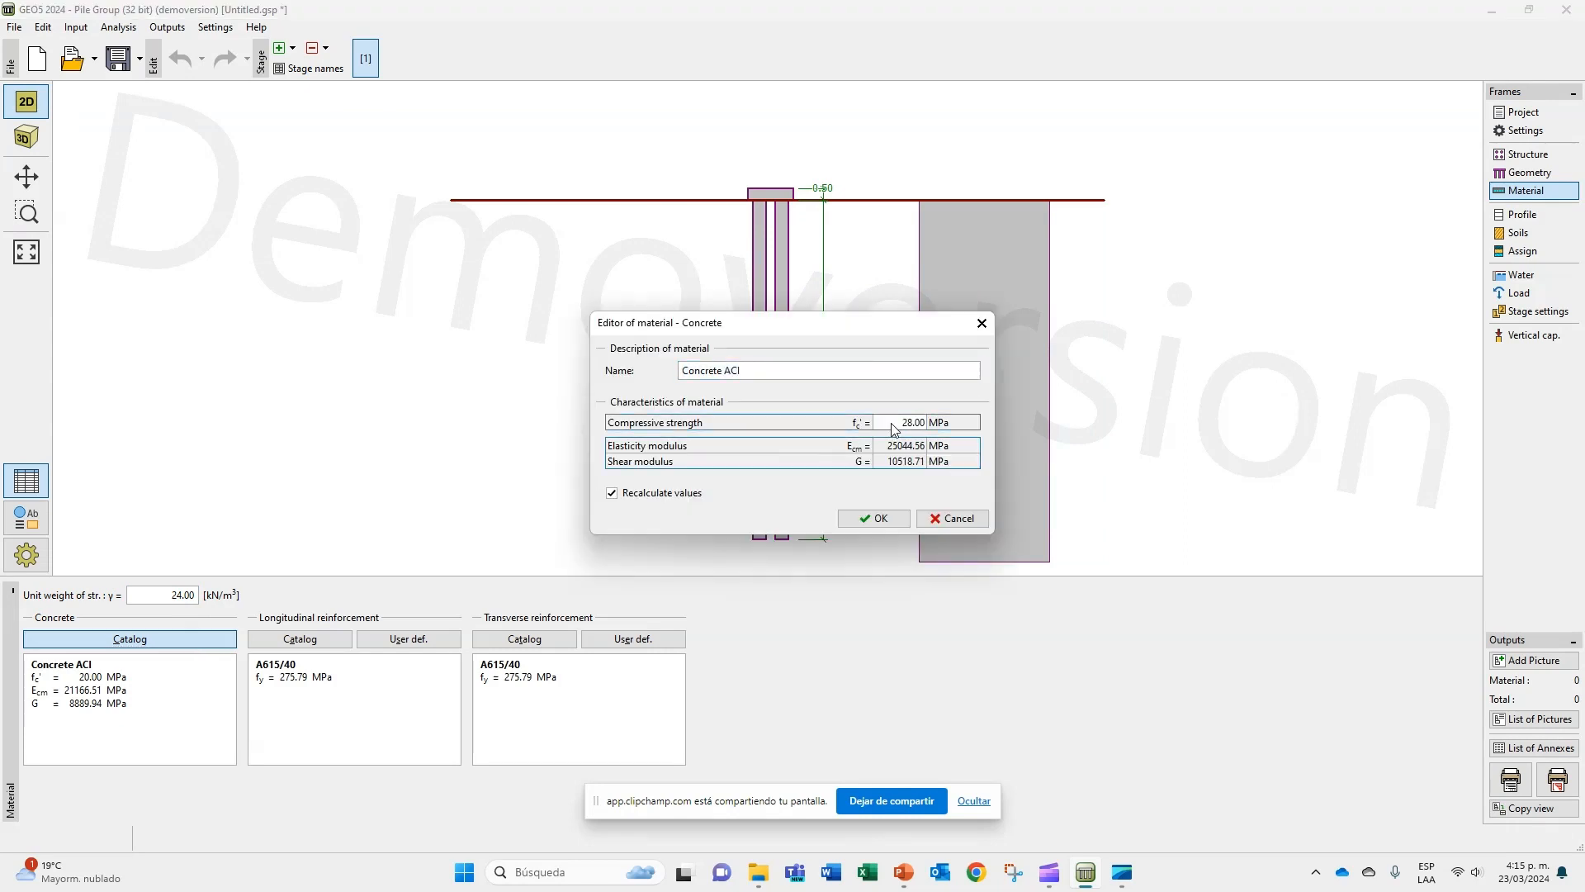
{"action": "left_click", "coordinate": [858, 518]}
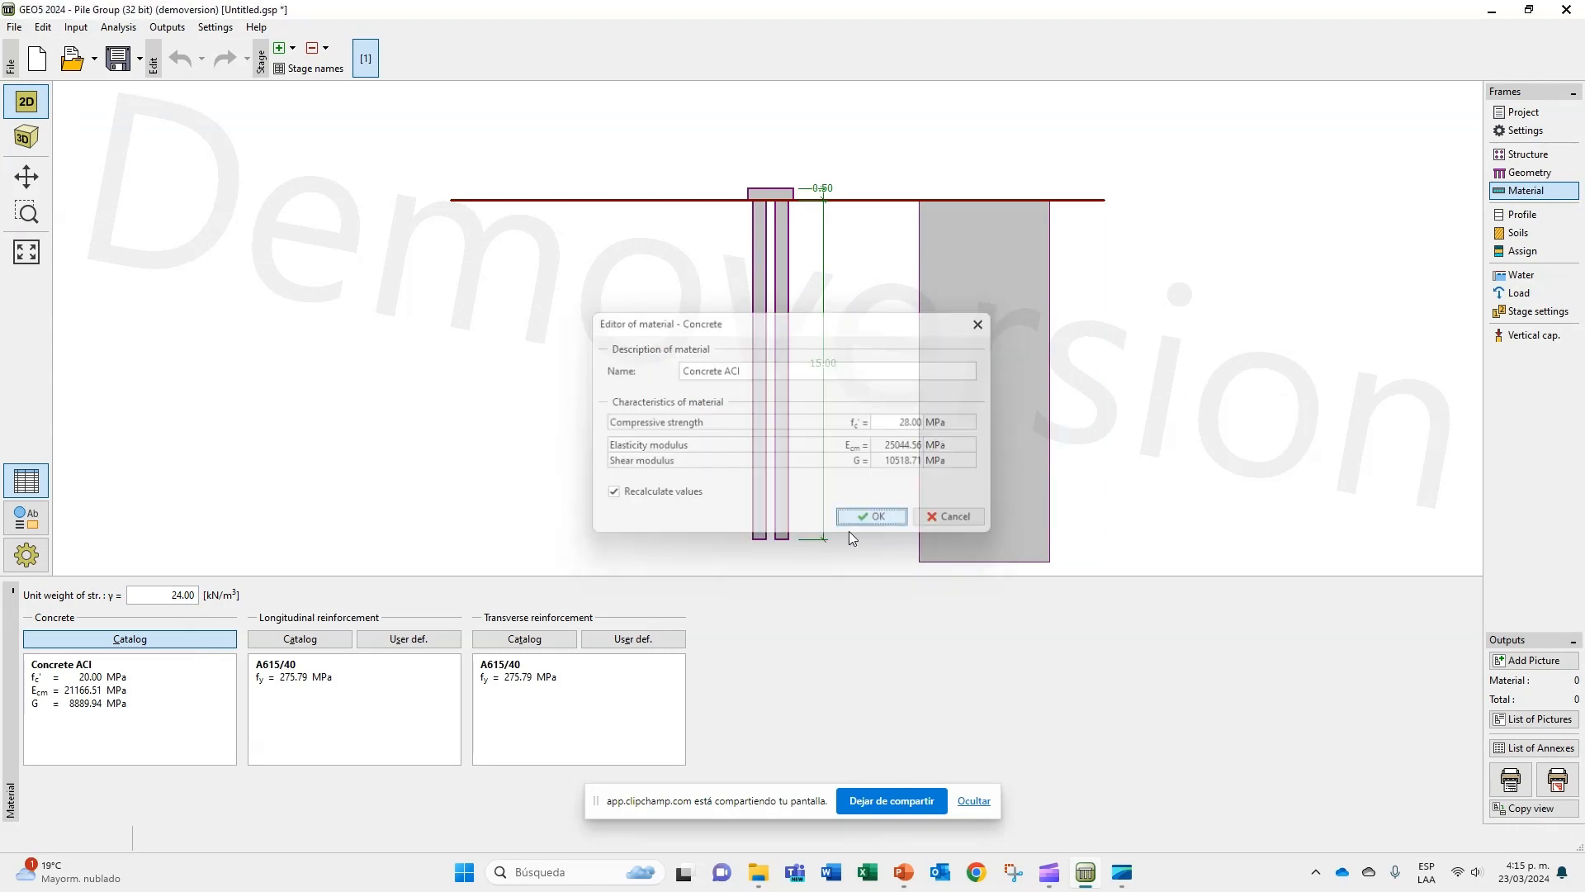
Step: Assign A615/60 steel from the catalog to both the longitudinal and the transverse reinforcement
{"action": "left_click", "coordinate": [329, 641]}
{"action": "left_click", "coordinate": [676, 362]}
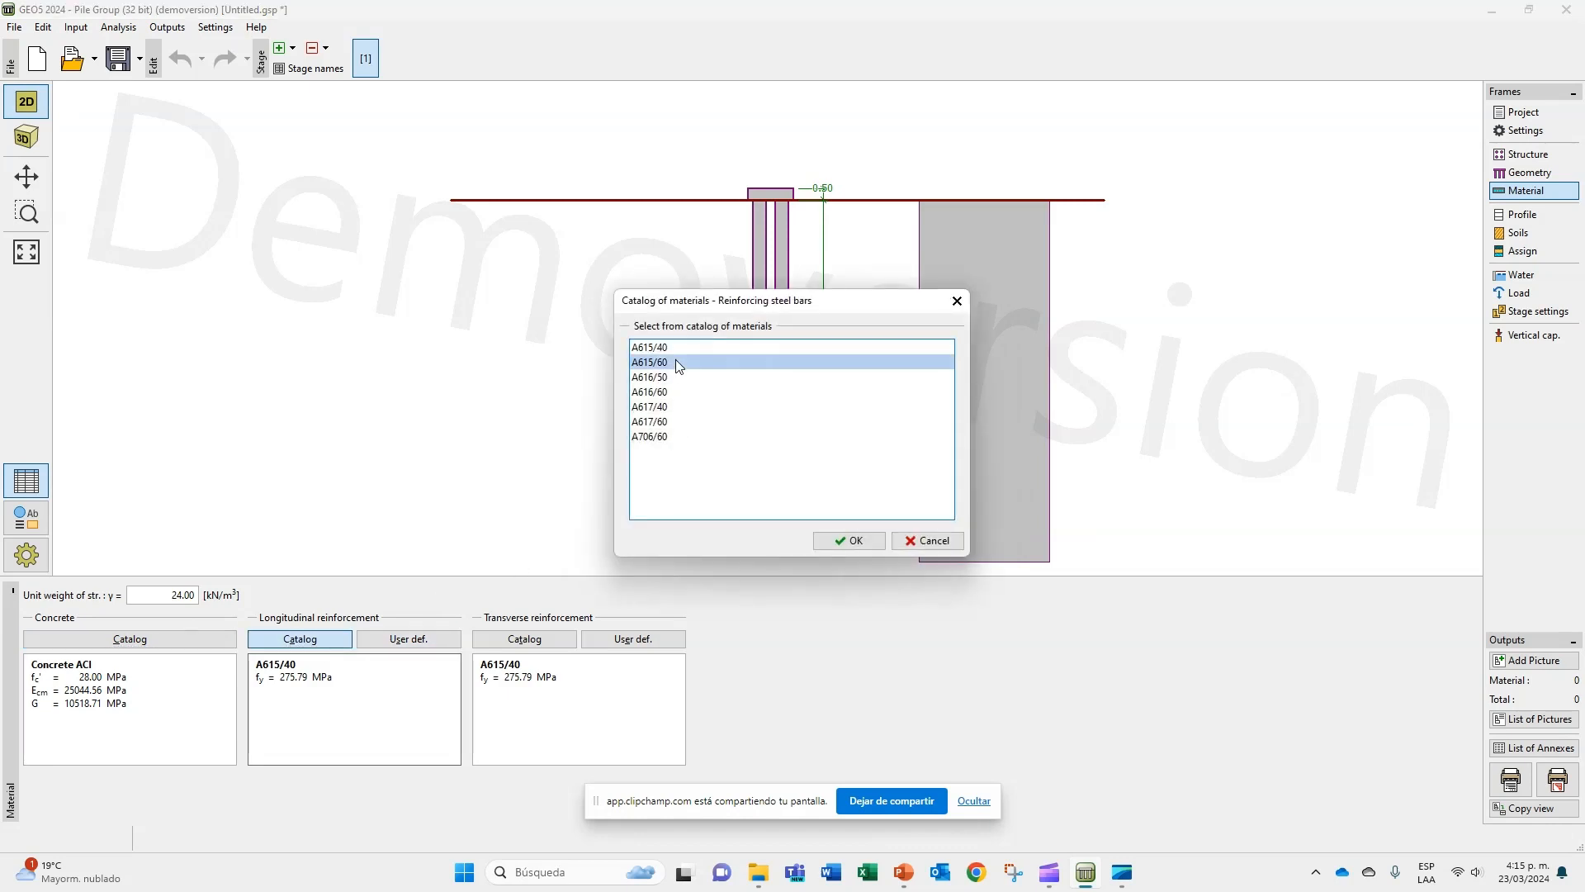
{"action": "left_click", "coordinate": [850, 540]}
{"action": "left_click", "coordinate": [524, 639]}
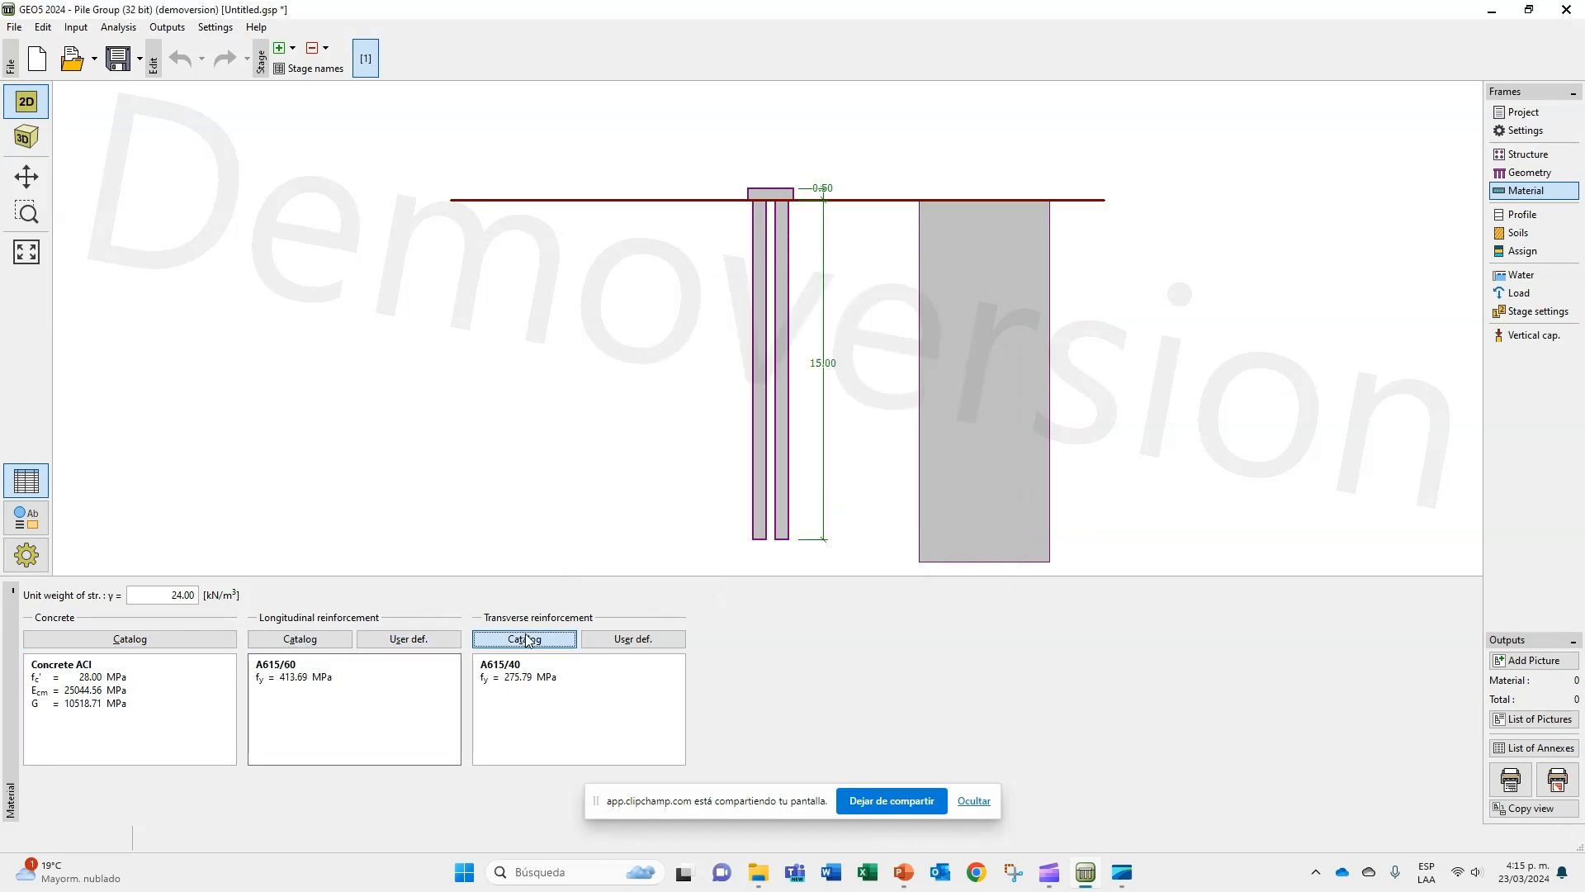
{"action": "left_click", "coordinate": [659, 365]}
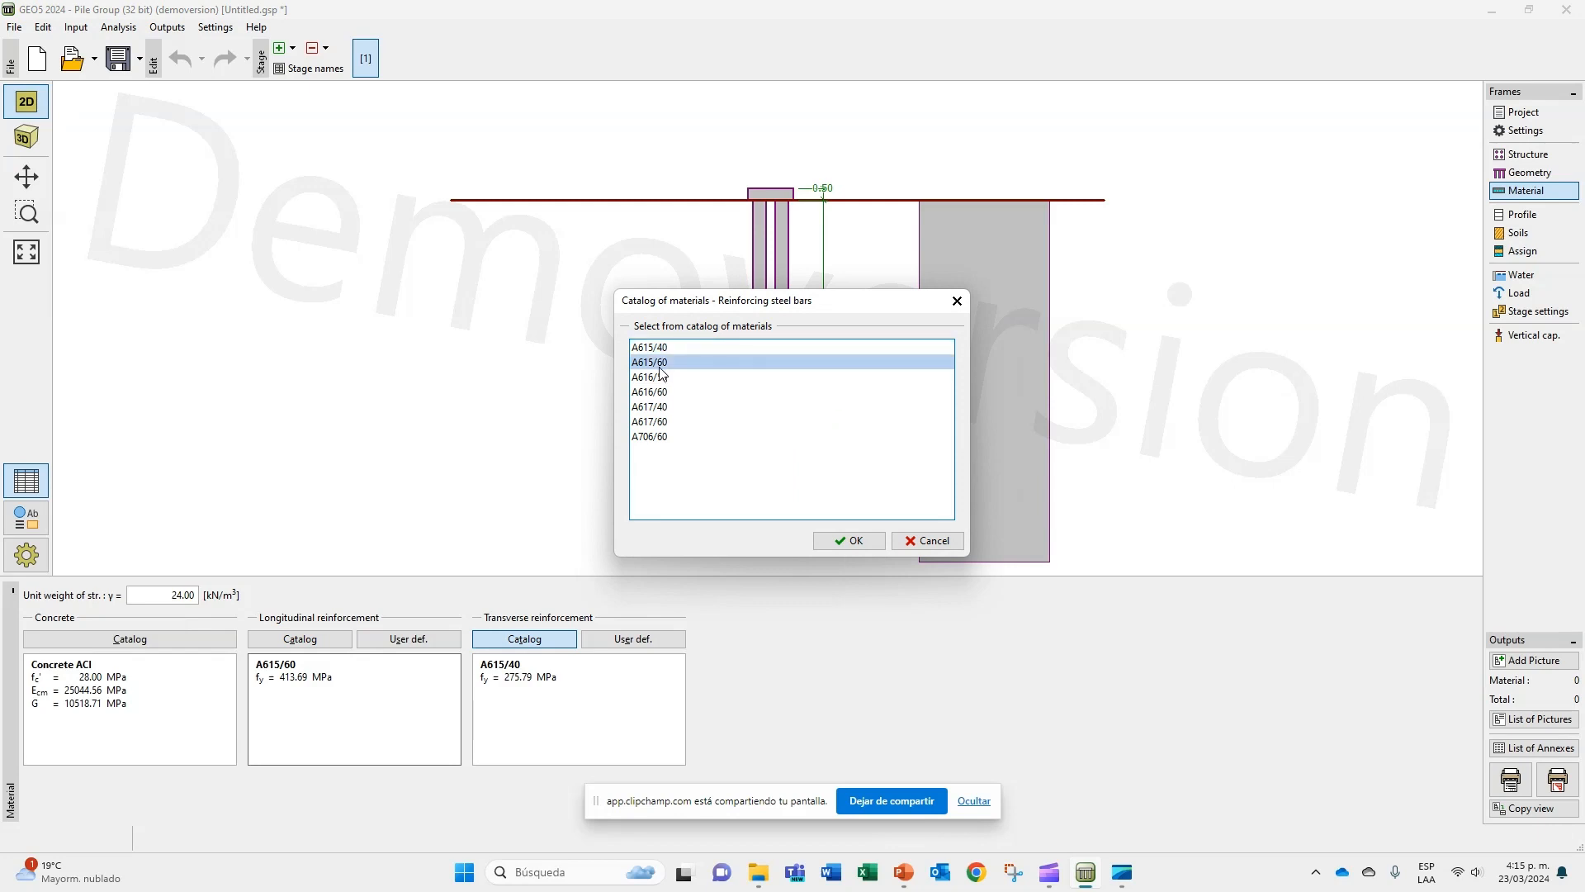
{"action": "left_click", "coordinate": [847, 540]}
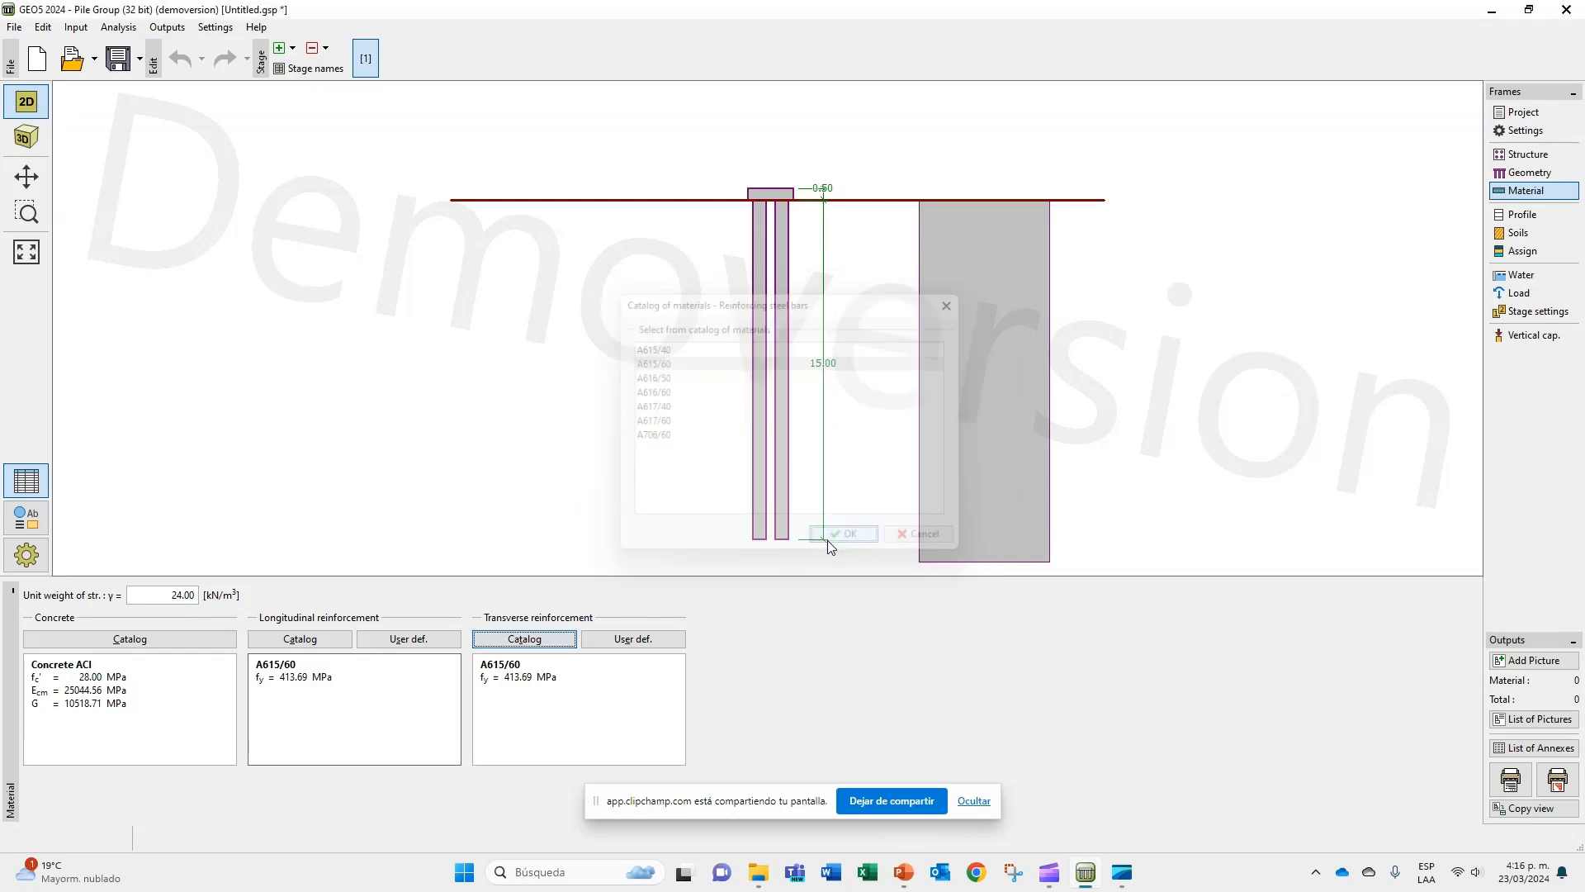
Step: Add a soil profile interface at a depth of 5 m
{"action": "left_click", "coordinate": [1507, 218]}
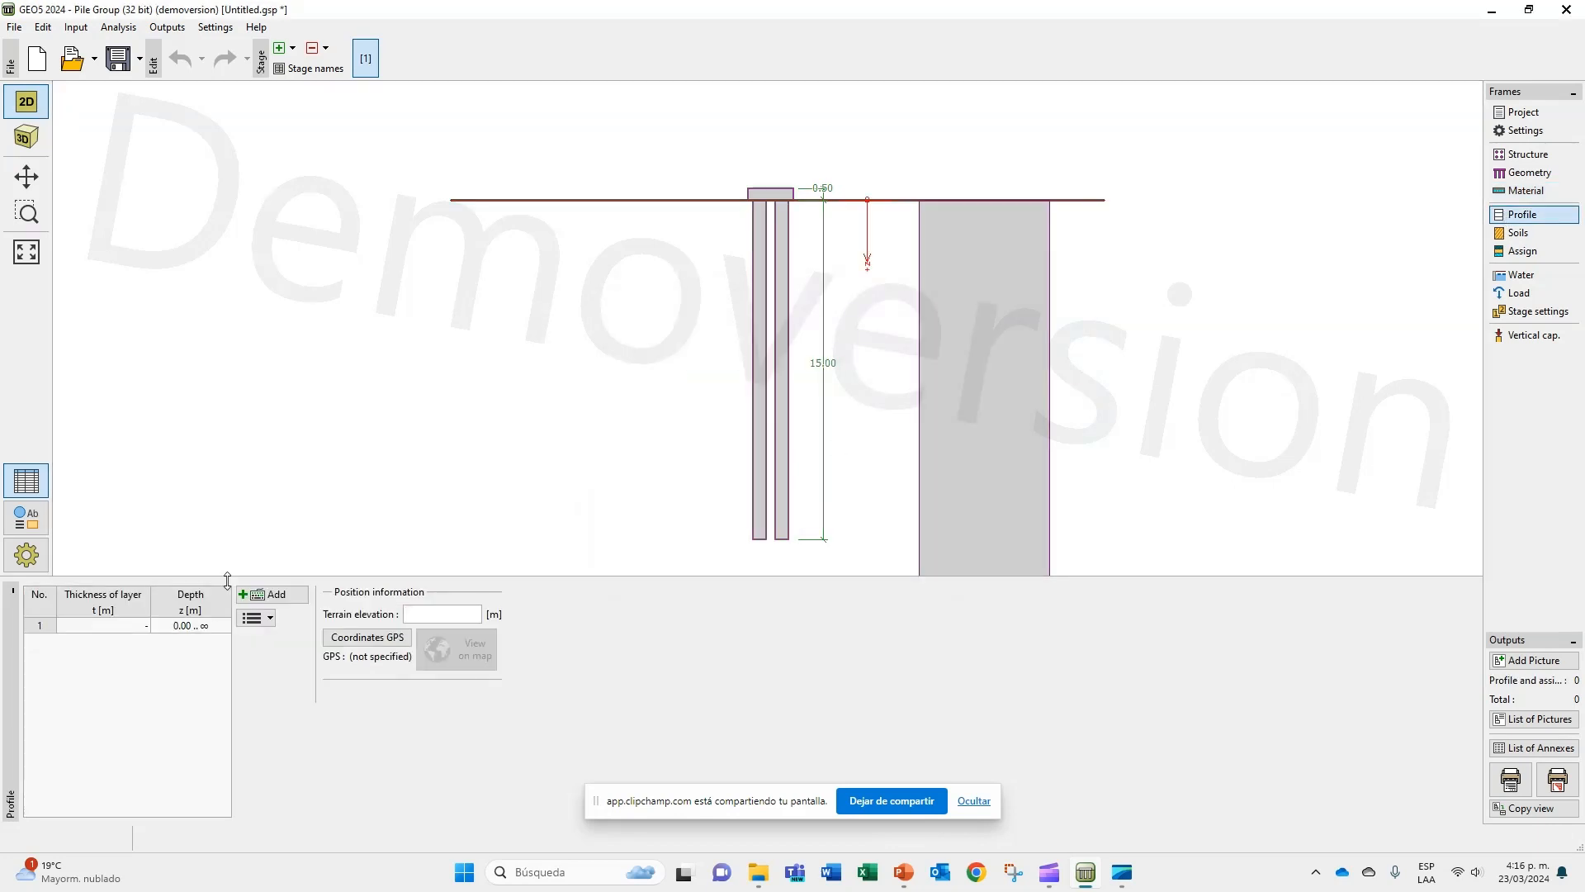
{"action": "left_click", "coordinate": [278, 595]}
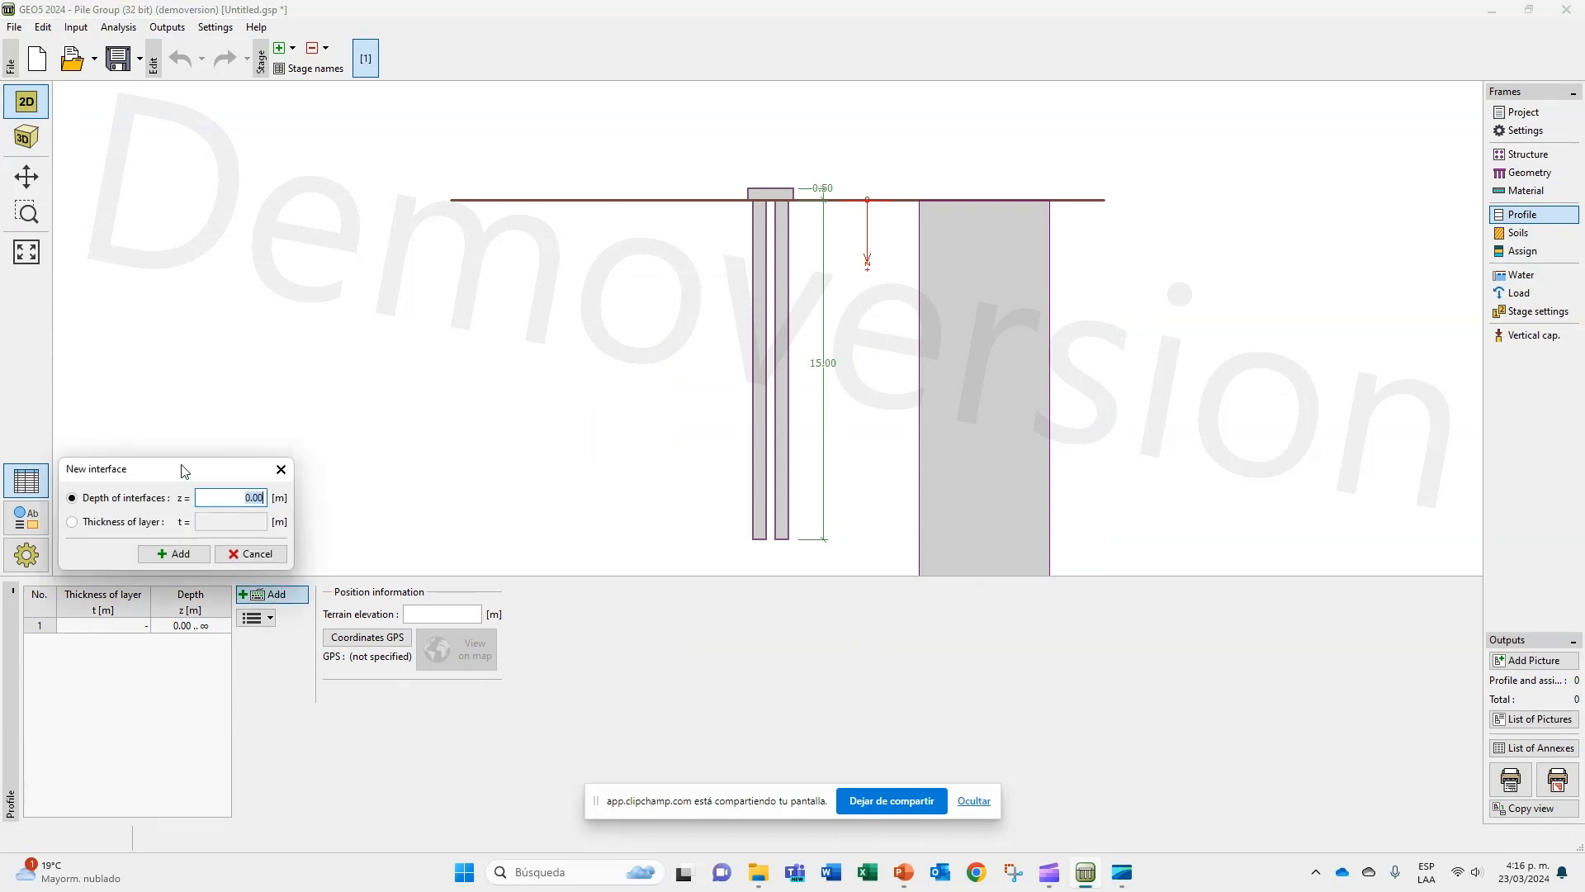
{"action": "left_click_drag", "start_coordinate": [184, 467], "coordinate": [506, 468]}
{"action": "type", "text": "5"}
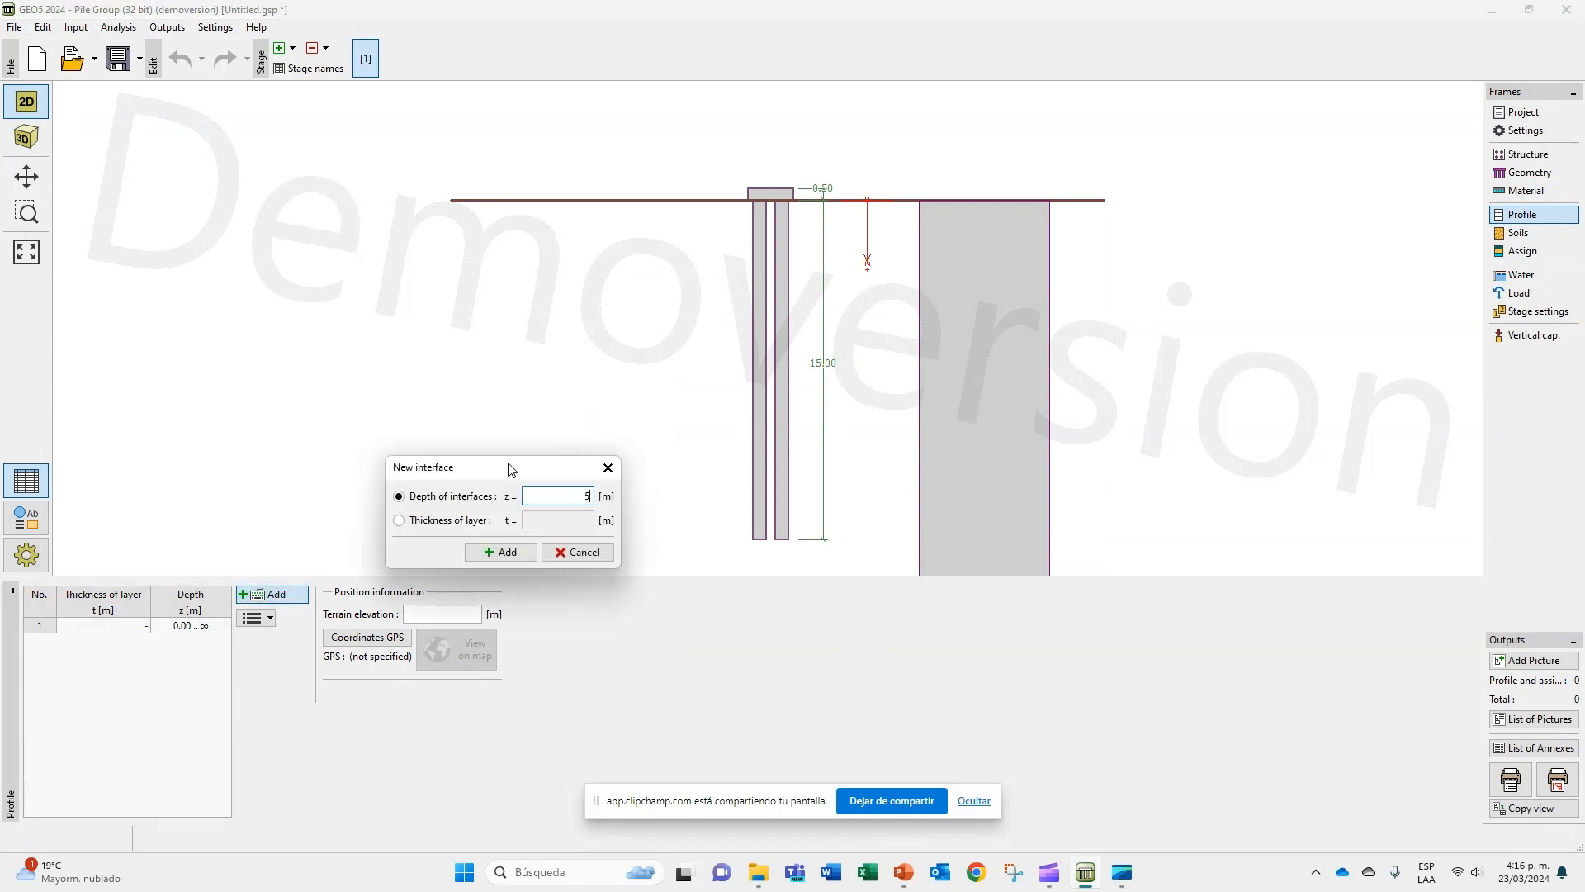
{"action": "left_click", "coordinate": [498, 554]}
Step: Add a second profile interface by giving the layer a thickness of 10 m, and finish adding interfaces
{"action": "left_click", "coordinate": [409, 519]}
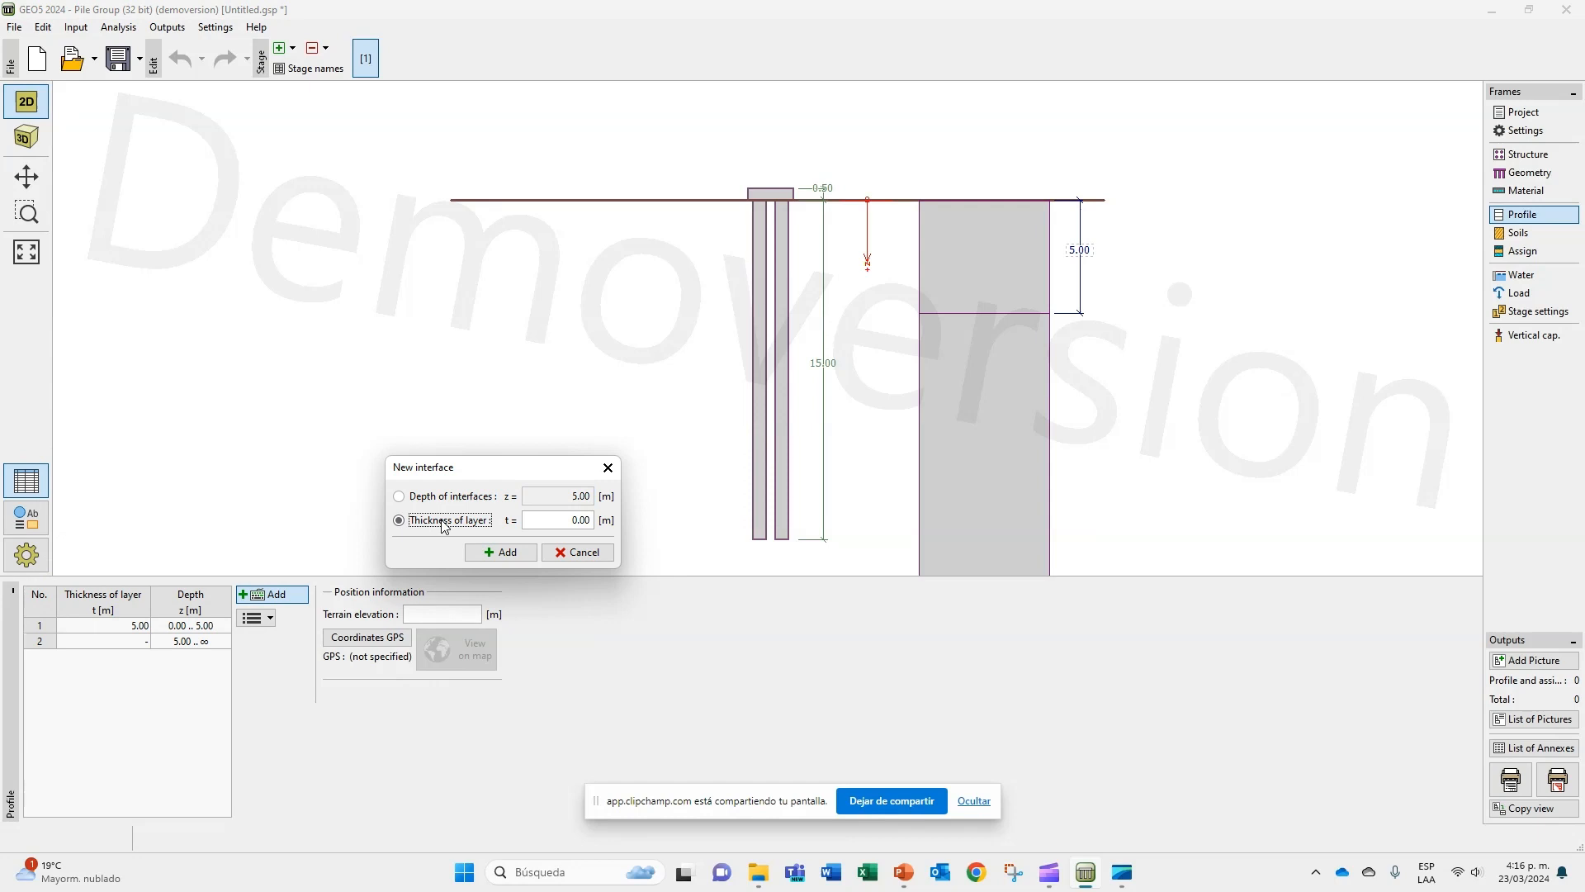
{"action": "left_click", "coordinate": [544, 518]}
{"action": "type", "text": "10"}
{"action": "key", "text": "Tab"}
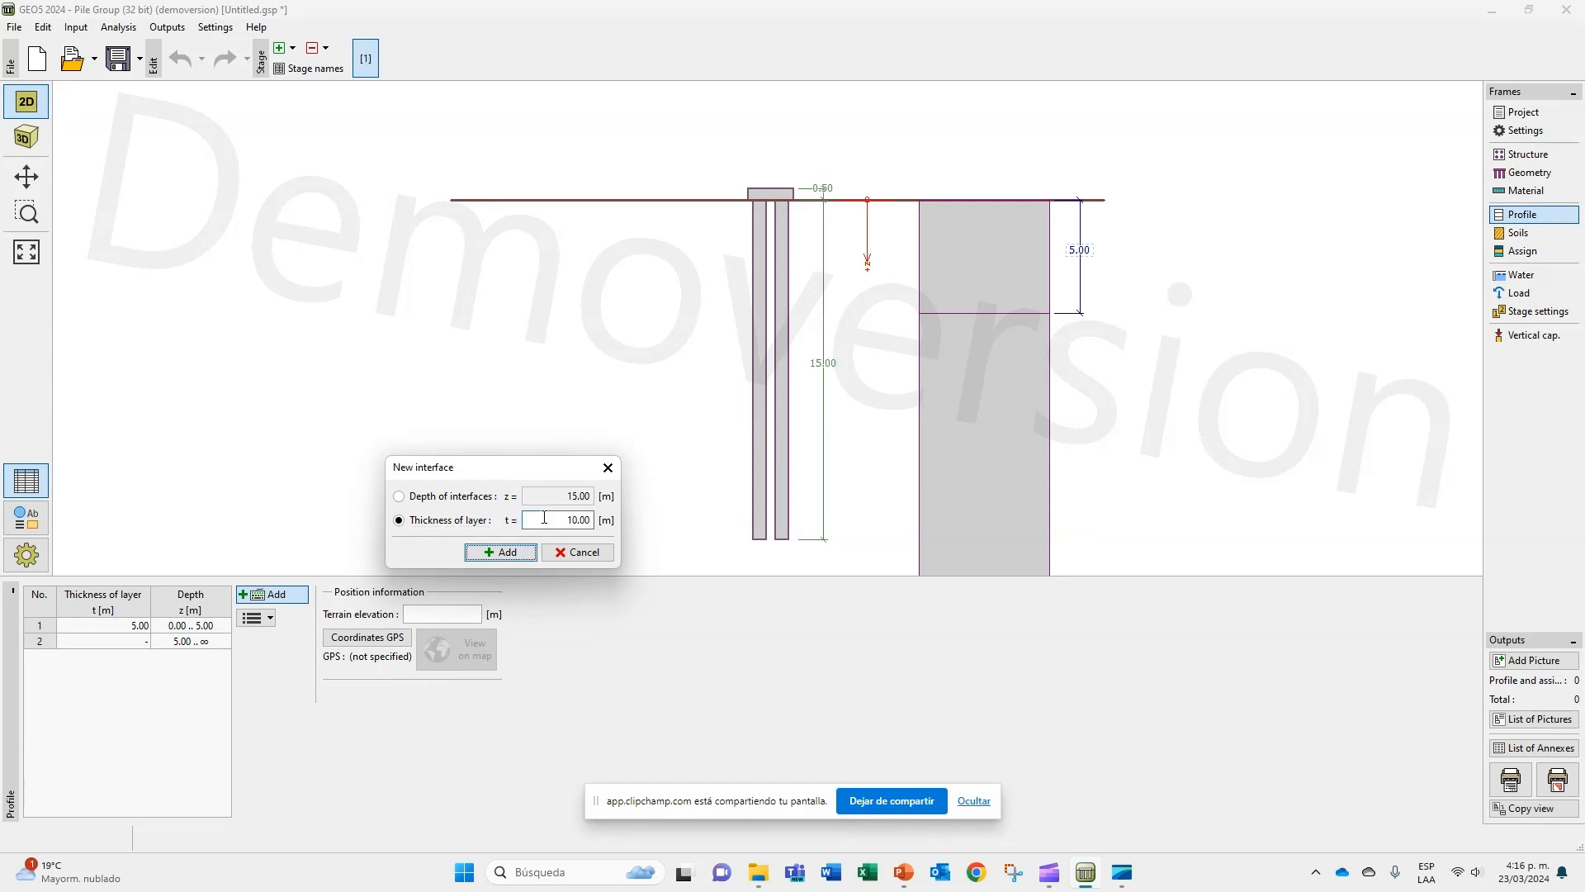
{"action": "left_click", "coordinate": [529, 552]}
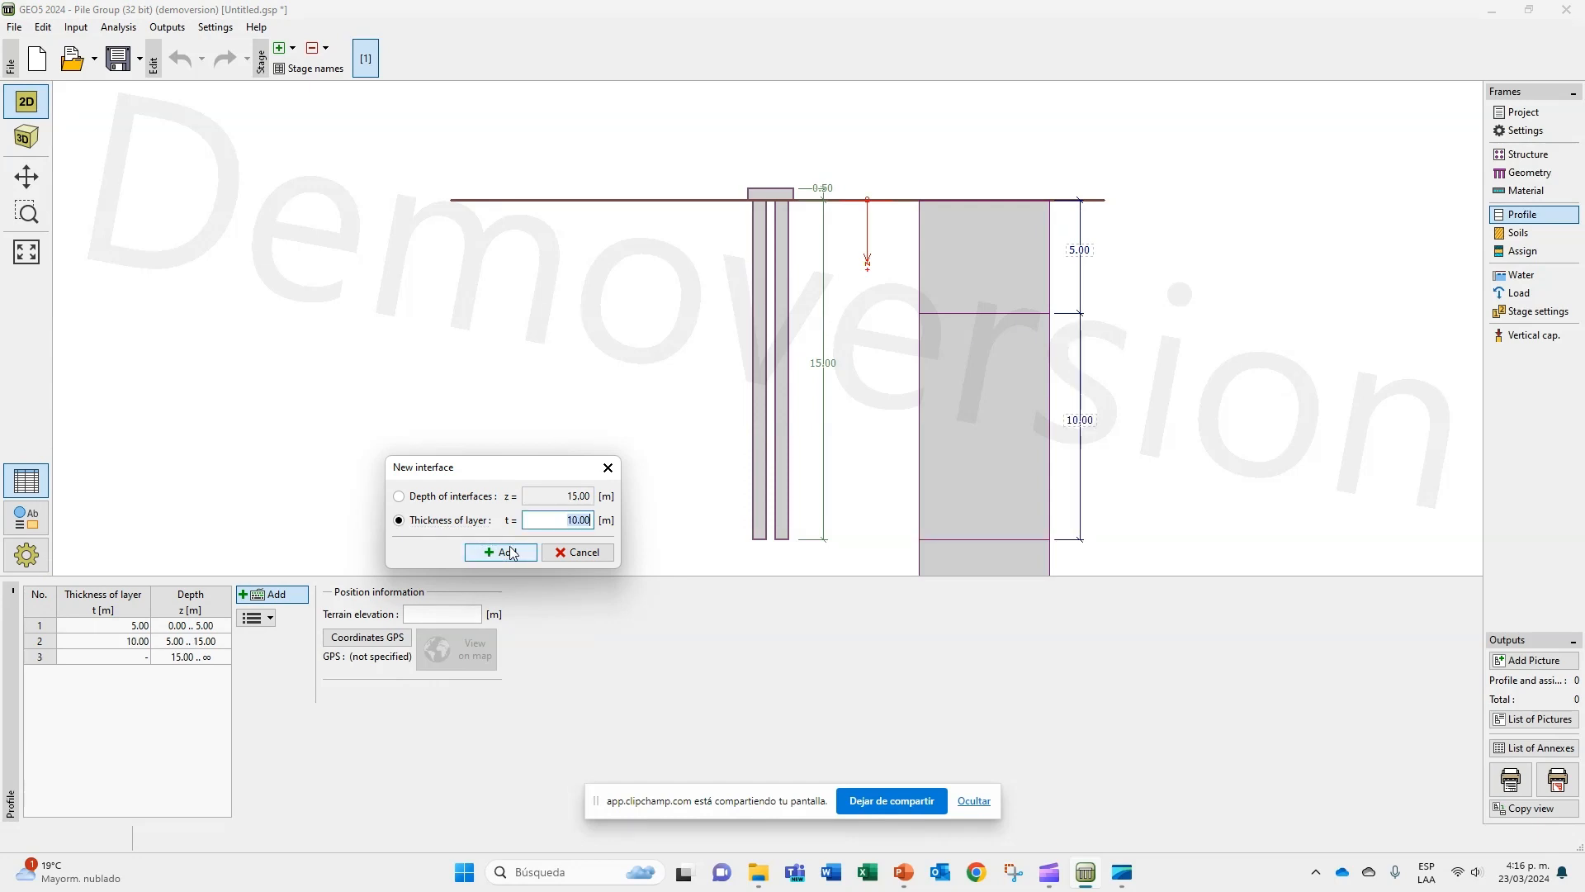
{"action": "left_click", "coordinate": [578, 553]}
{"action": "left_click_drag", "start_coordinate": [1036, 507], "coordinate": [998, 440]}
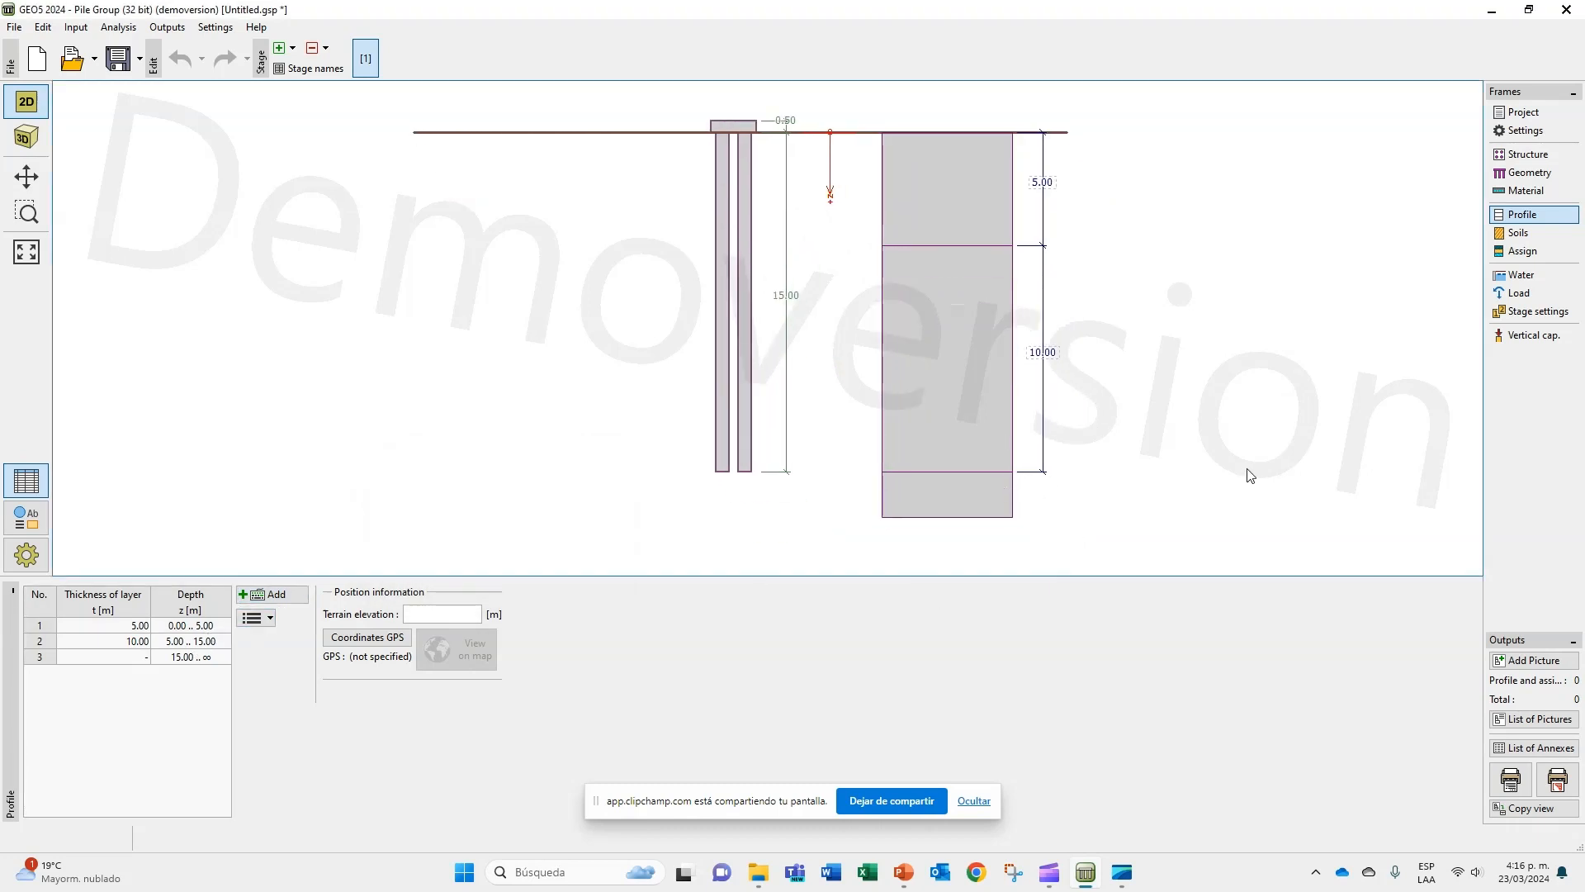
Step: Start a new soil named "arcila superior" and, after checking the PowerPoint problem slide, set its unit weight to 15.7 kN/m³
{"action": "left_click", "coordinate": [1518, 233]}
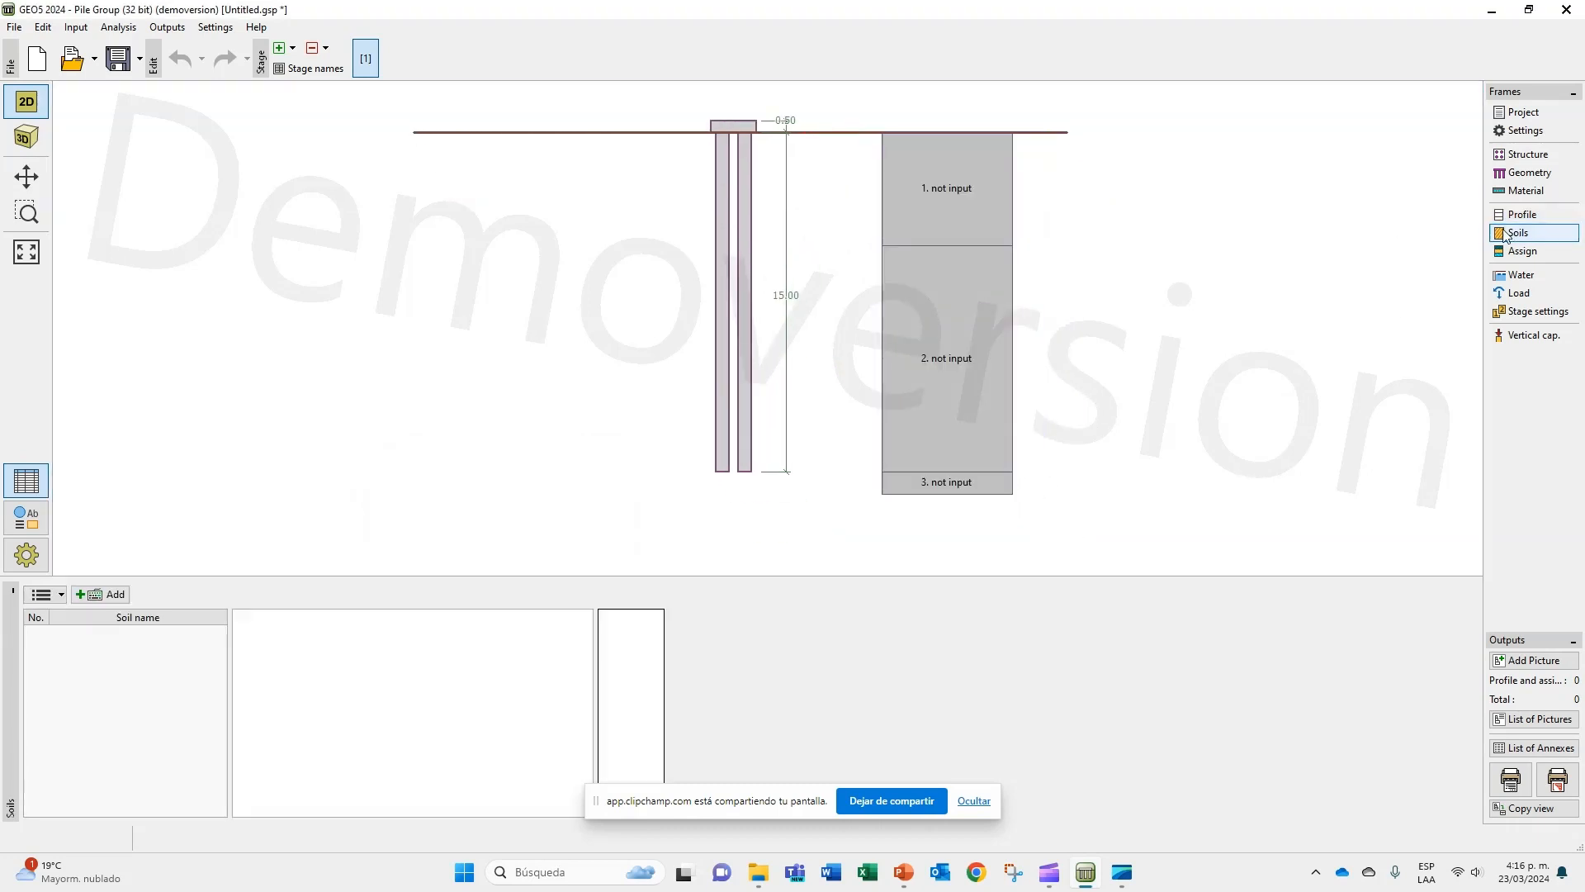
{"action": "left_click", "coordinate": [125, 595]}
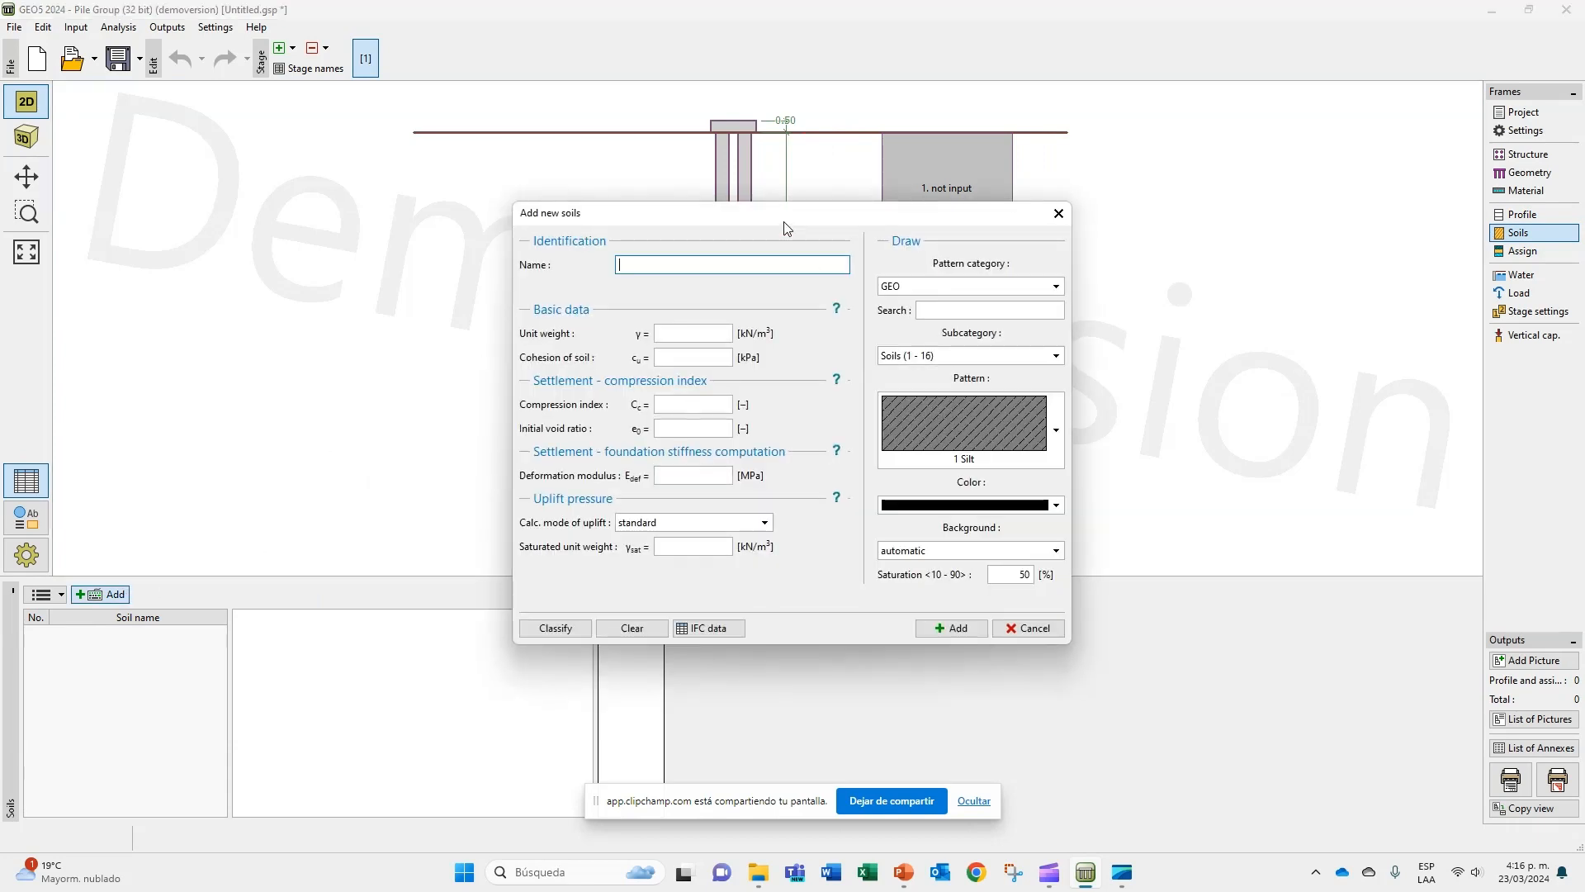
{"action": "type", "text": "arcila superior"}
{"action": "key", "text": "Tab"}
{"action": "key", "text": "alt+Tab"}
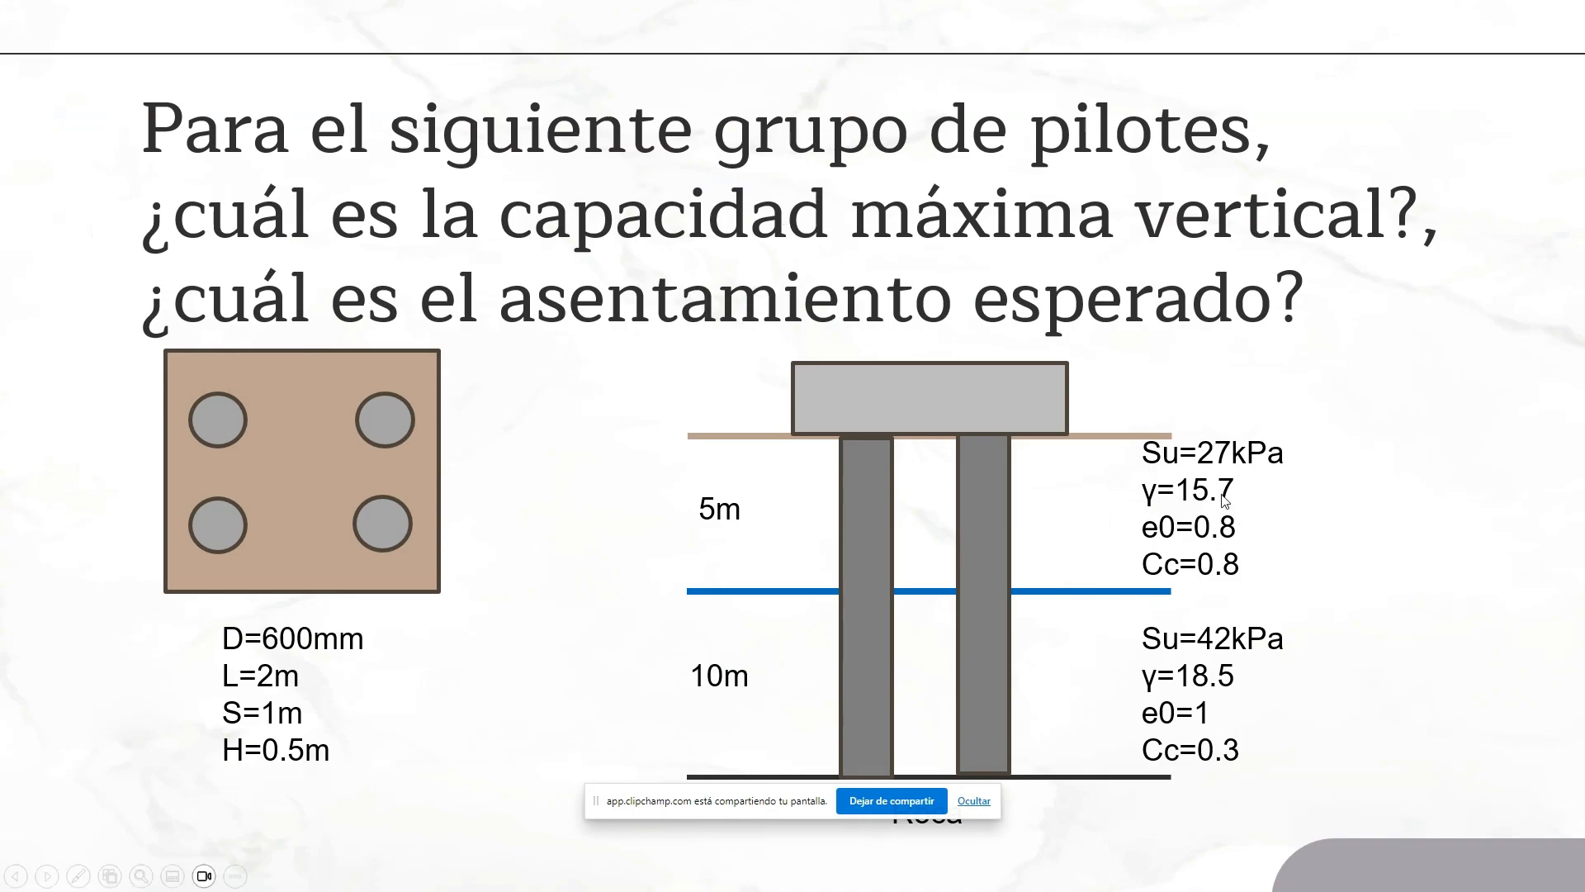
{"action": "key", "text": "alt+Tab"}
{"action": "type", "text": "15"}
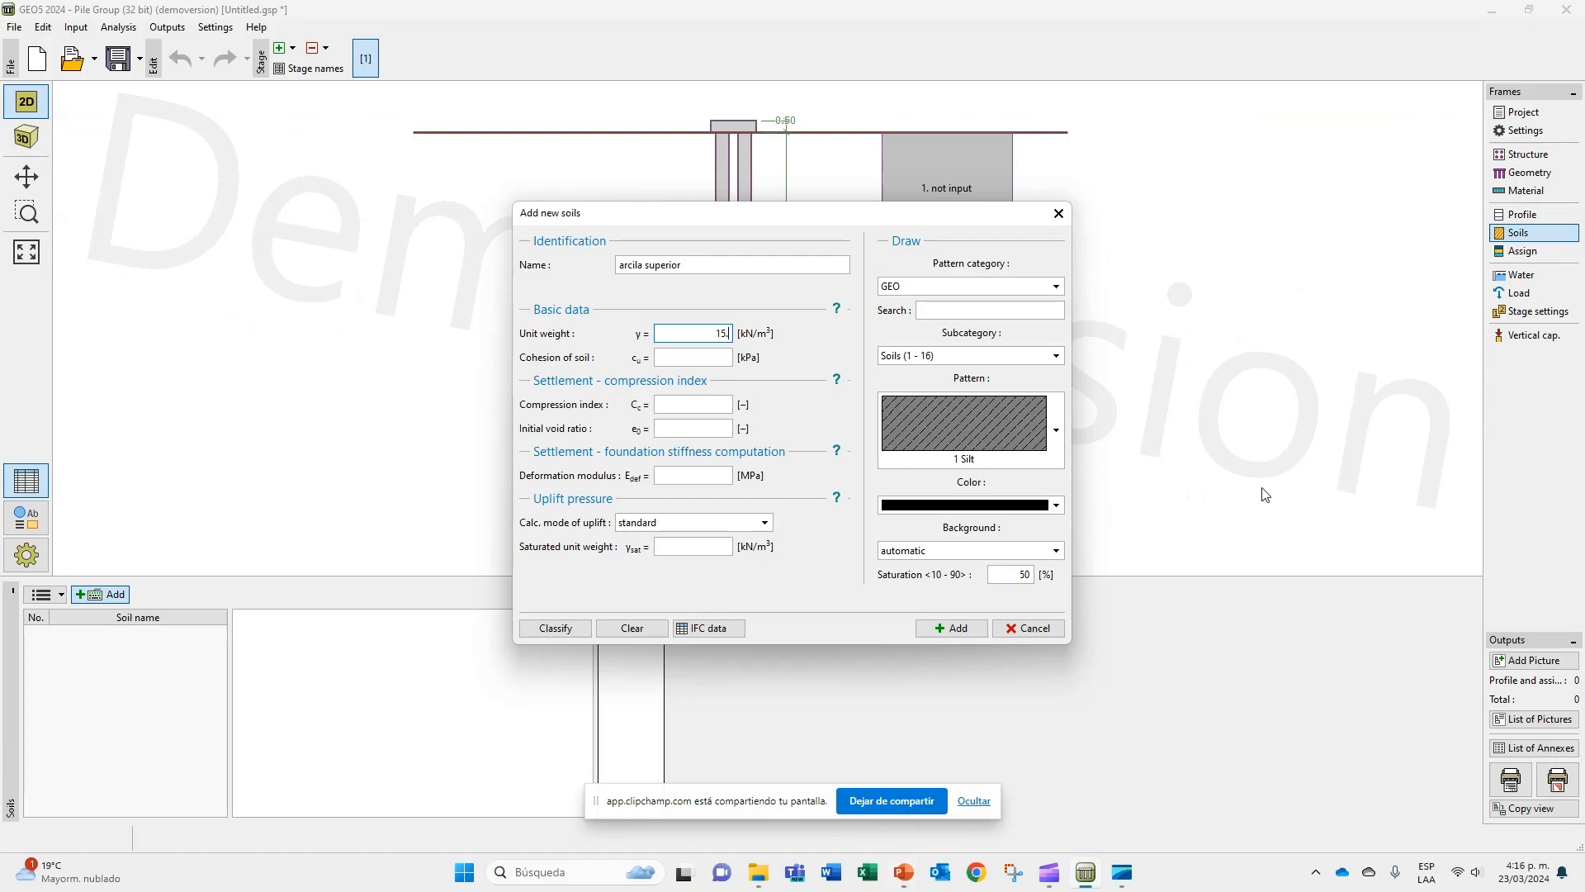
{"action": "type", "text": ".7"}
{"action": "key", "text": "Tab"}
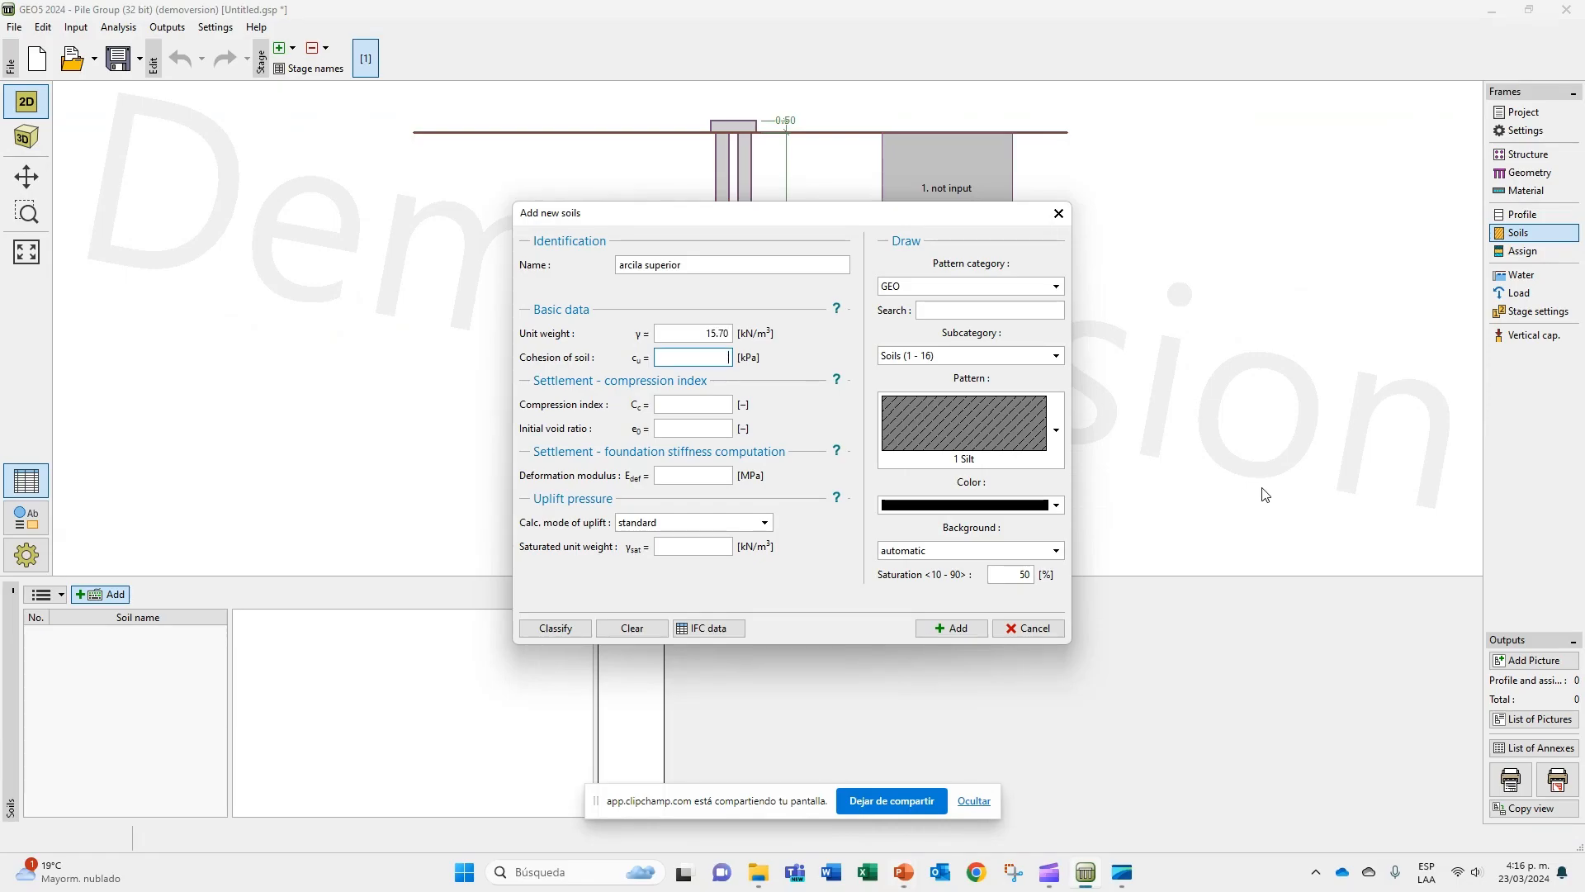
Step: Following the problem slide, give the upper clay a cohesion of 27 kPa, a compression index of 0.8 and an initial void ratio of 0.8
{"action": "key", "text": "alt+Tab"}
{"action": "key", "text": "alt+Tab"}
{"action": "type", "text": "27"}
{"action": "key", "text": "Tab"}
{"action": "key", "text": "alt+Tab"}
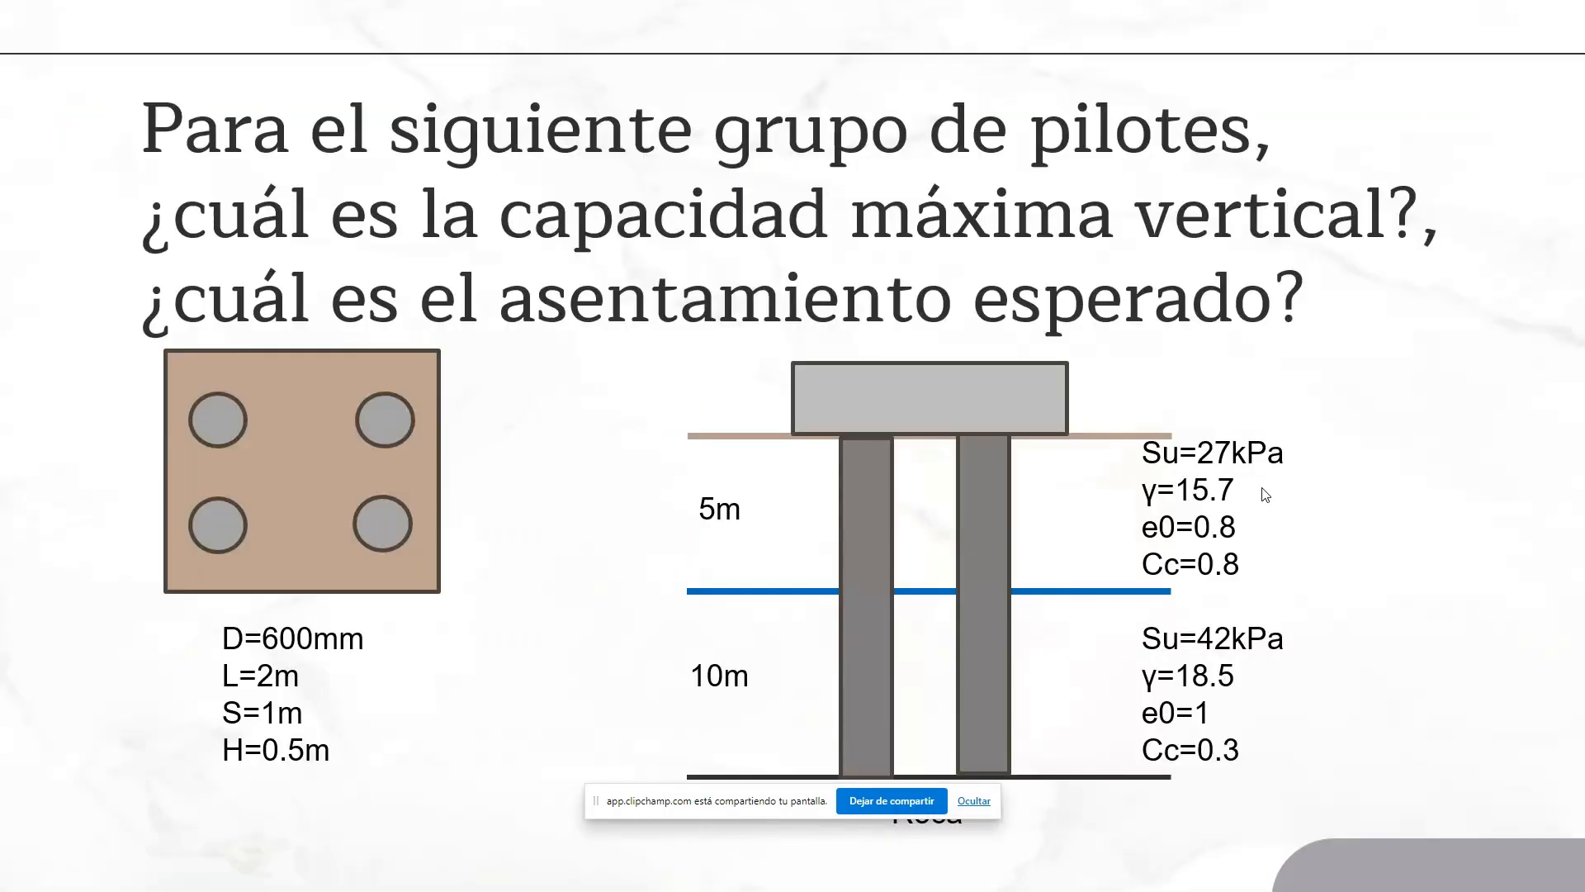
{"action": "key", "text": "alt+Tab"}
{"action": "type", "text": "0.8"}
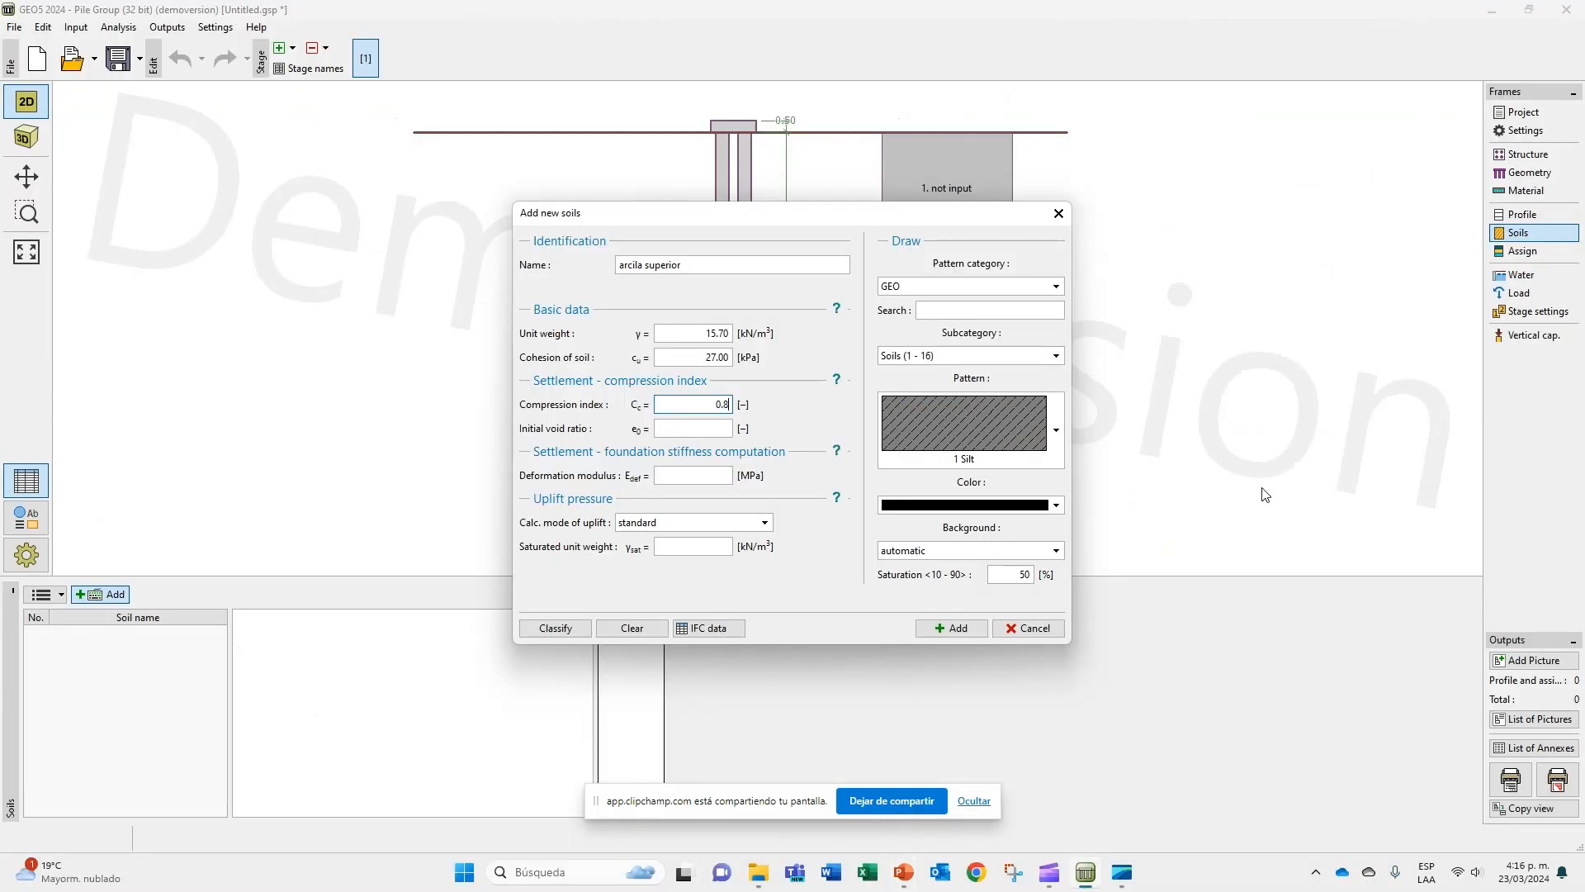
{"action": "key", "text": "Tab"}
{"action": "type", "text": "0."}
{"action": "key", "text": "Tab"}
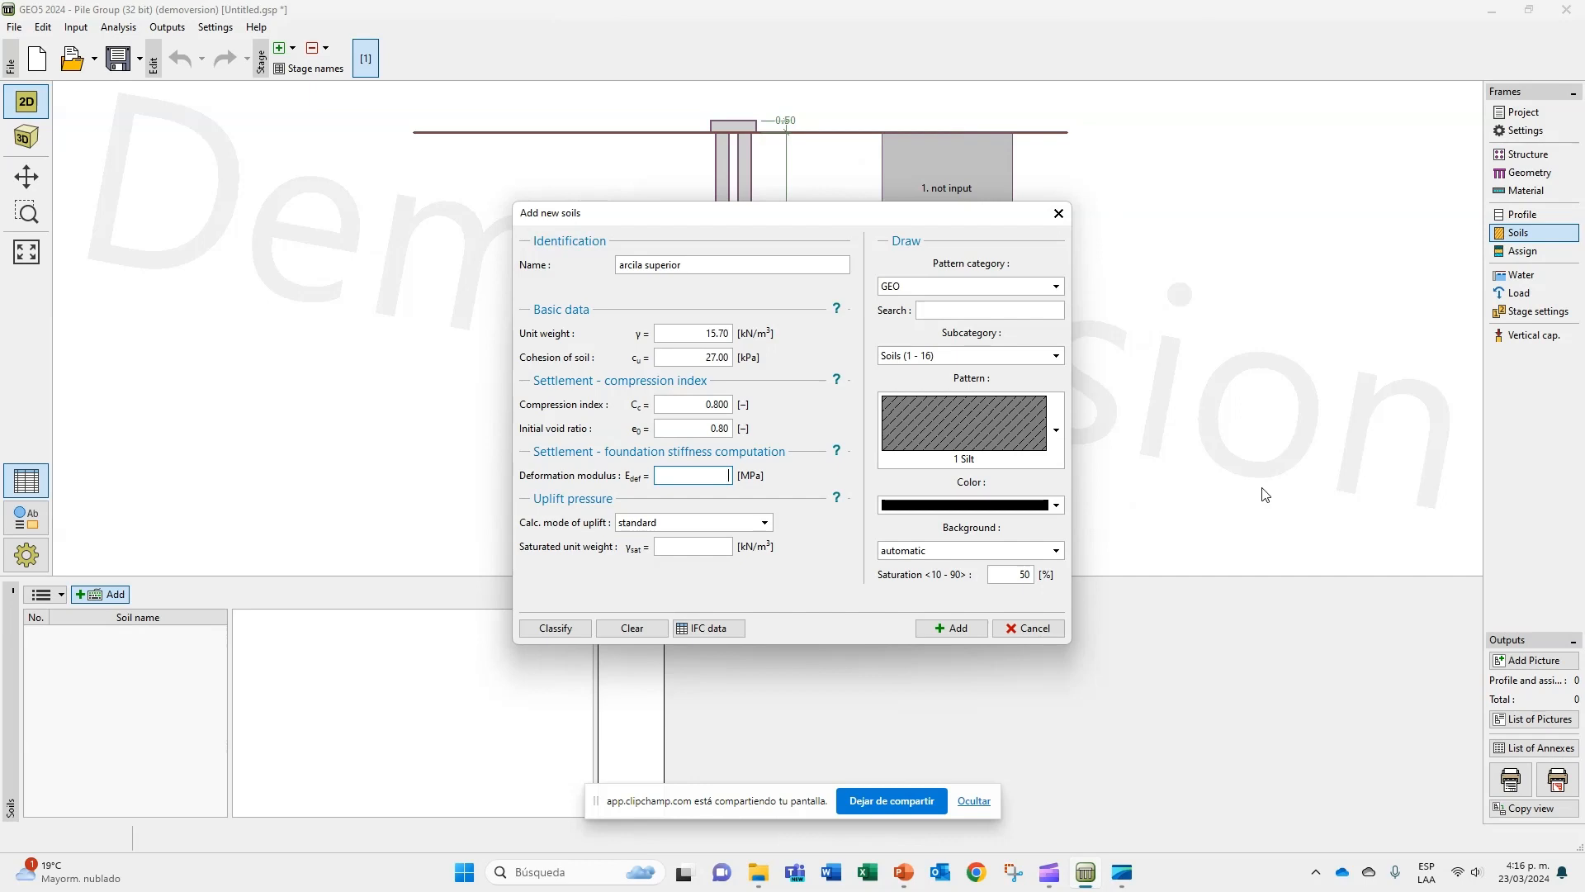
Step: Set the upper clay's deformation modulus to 5 MPa and its saturated unit weight to 15.7 kN/m³
{"action": "key", "text": "Tab"}
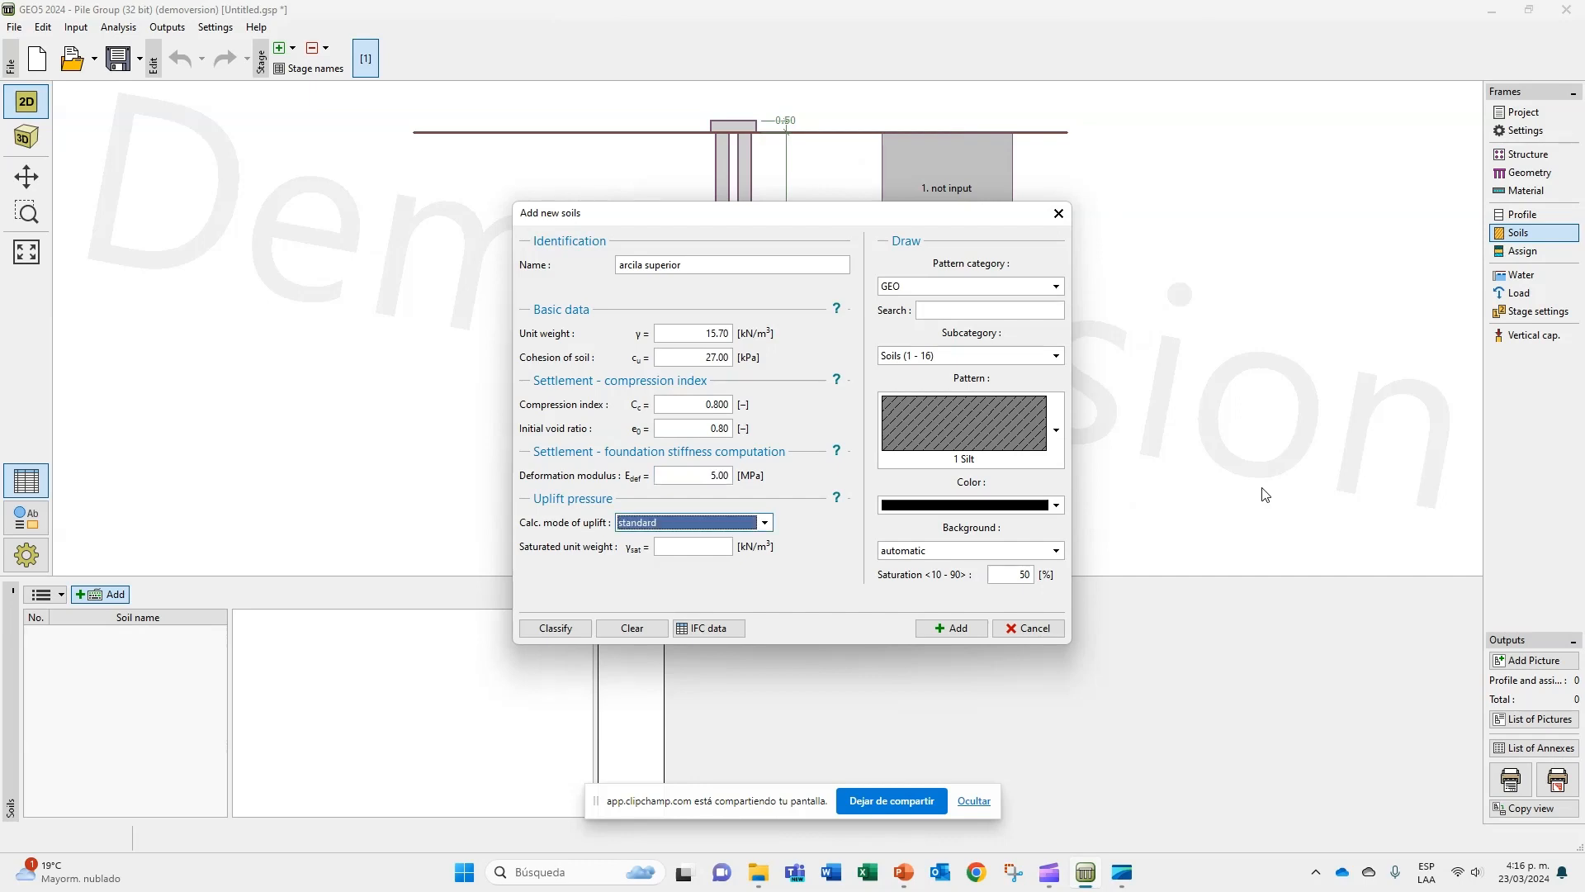
{"action": "key", "text": "Tab"}
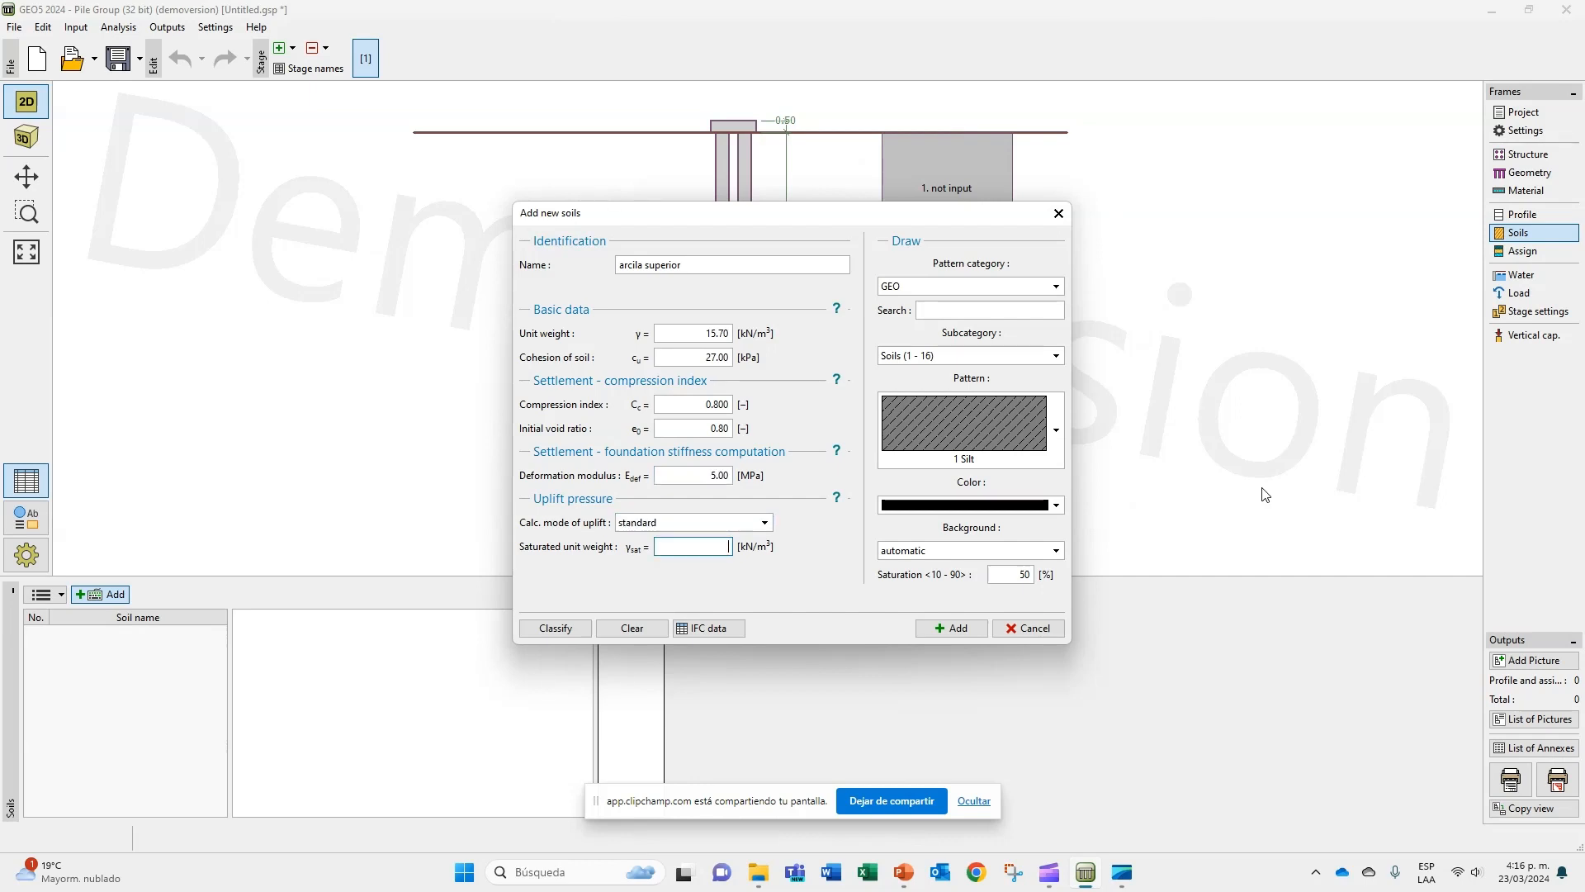
{"action": "type", "text": "15.7"}
Step: Give the upper clay the 4 Clay pattern in olive and add it to the soil list
{"action": "left_click", "coordinate": [1014, 458]}
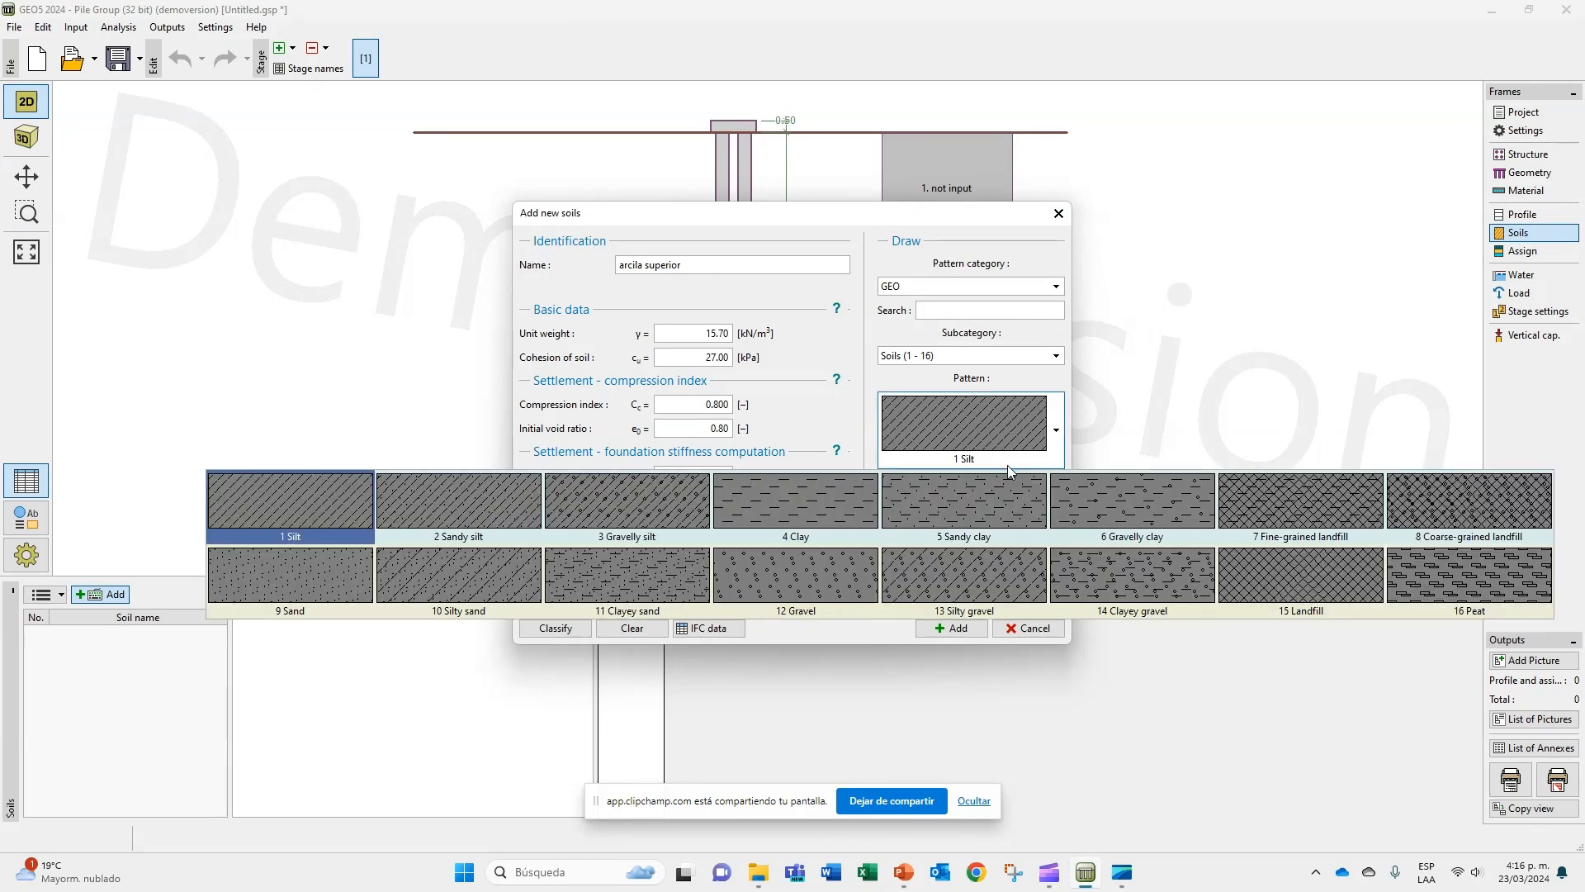
{"action": "left_click", "coordinate": [781, 514]}
{"action": "left_click", "coordinate": [970, 505]}
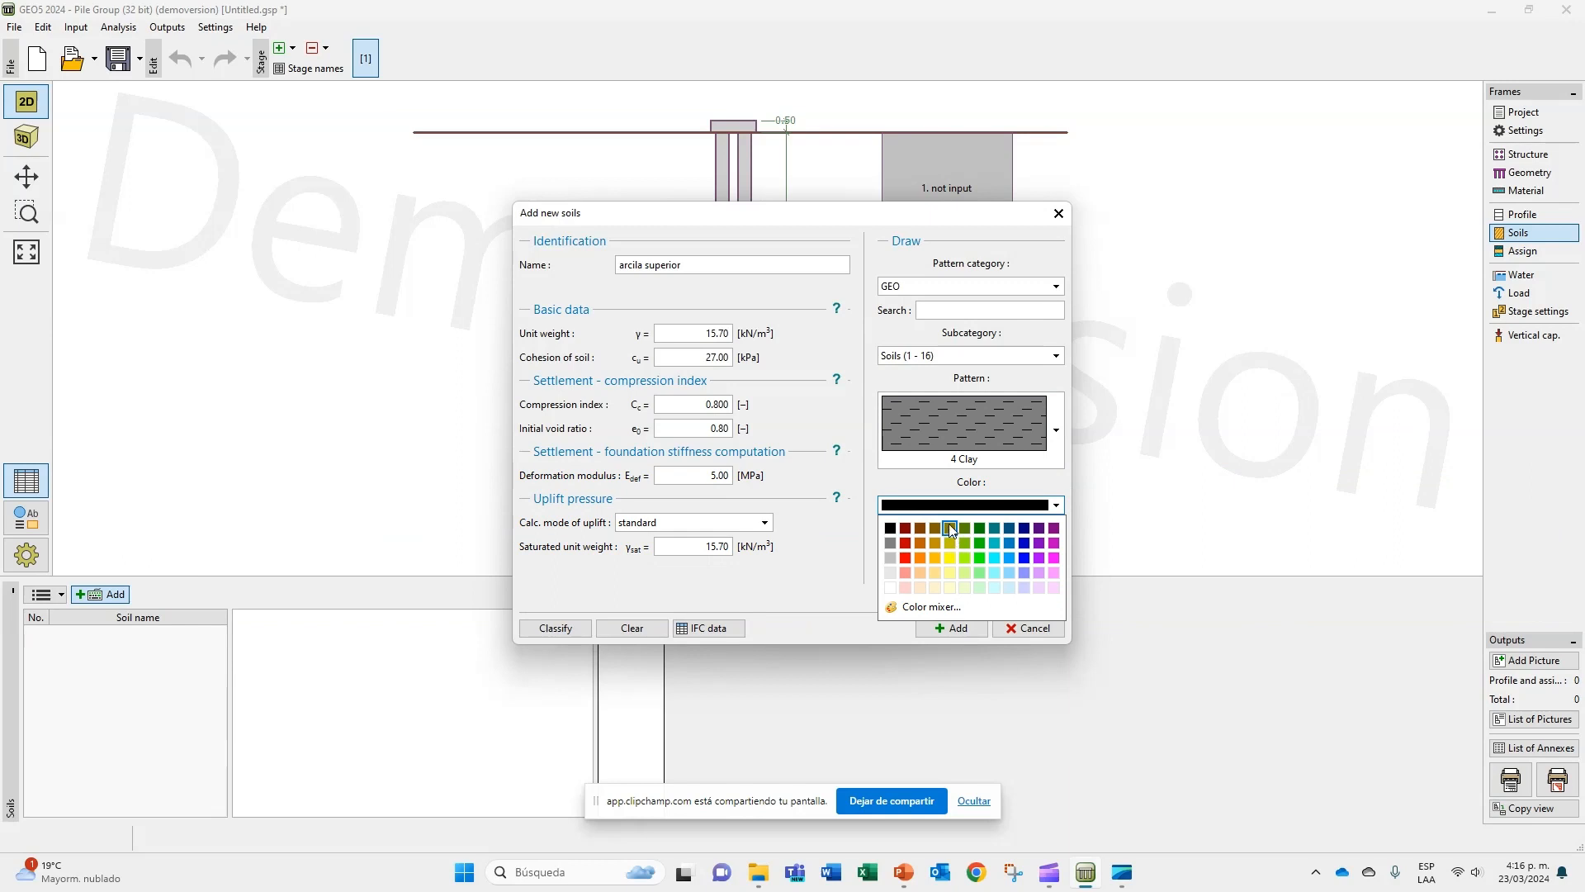
{"action": "left_click", "coordinate": [949, 524]}
{"action": "left_click", "coordinate": [949, 631]}
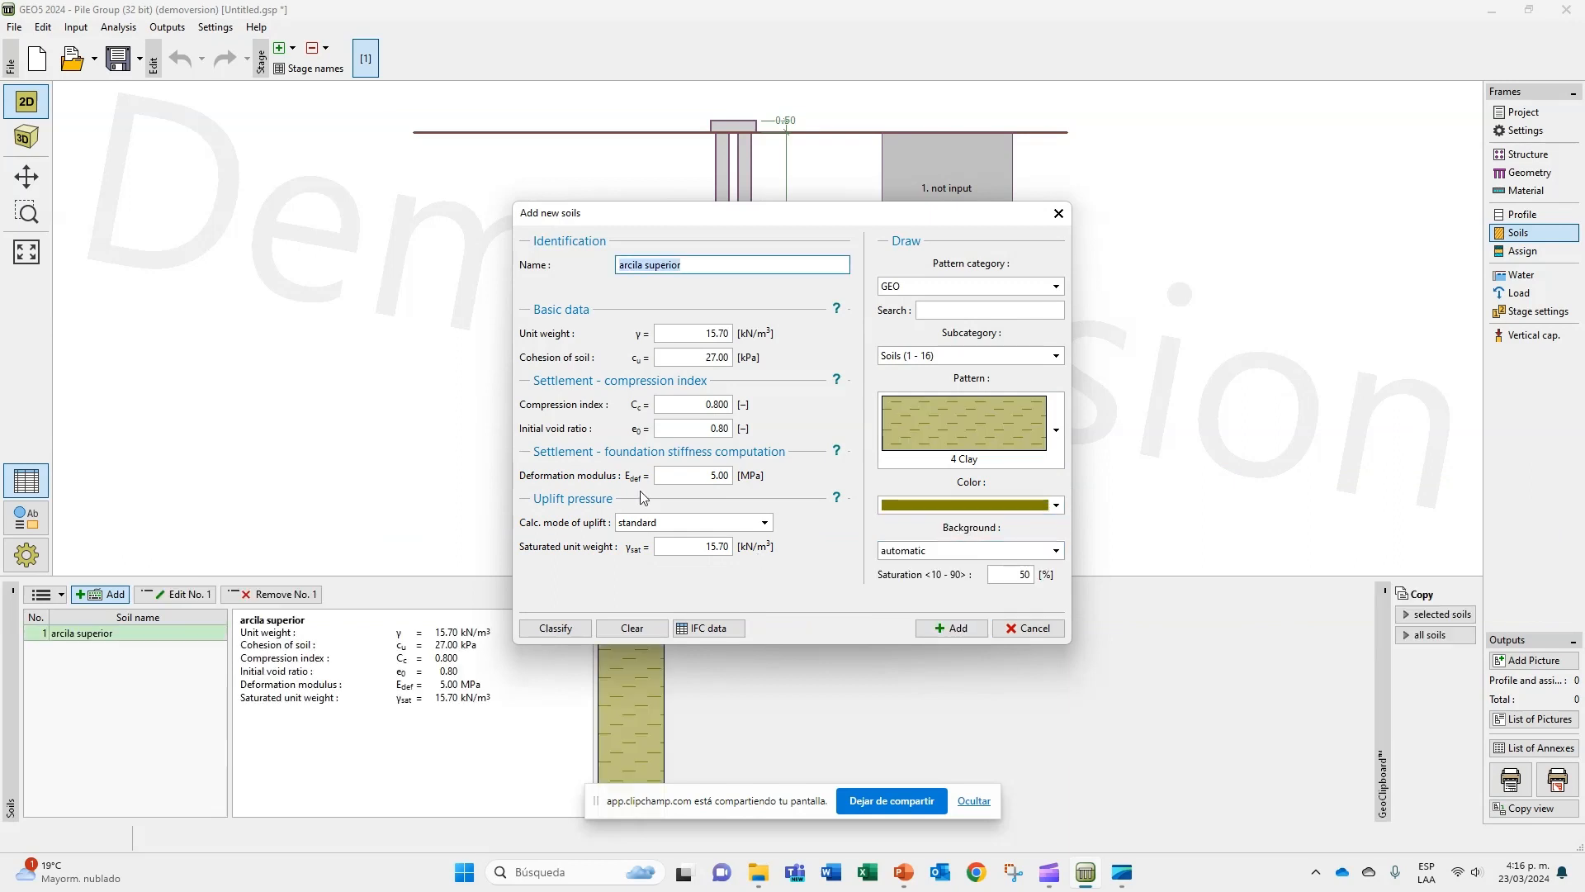
Step: Name the next soil "arcila inferior" and, after checking the problem slide, set its unit weight to 18.5 kN/m³
{"action": "left_click_drag", "start_coordinate": [645, 265], "coordinate": [671, 265]}
{"action": "type", "text": "infer"}
{"action": "key", "text": "Tab"}
{"action": "key", "text": "alt+Tab"}
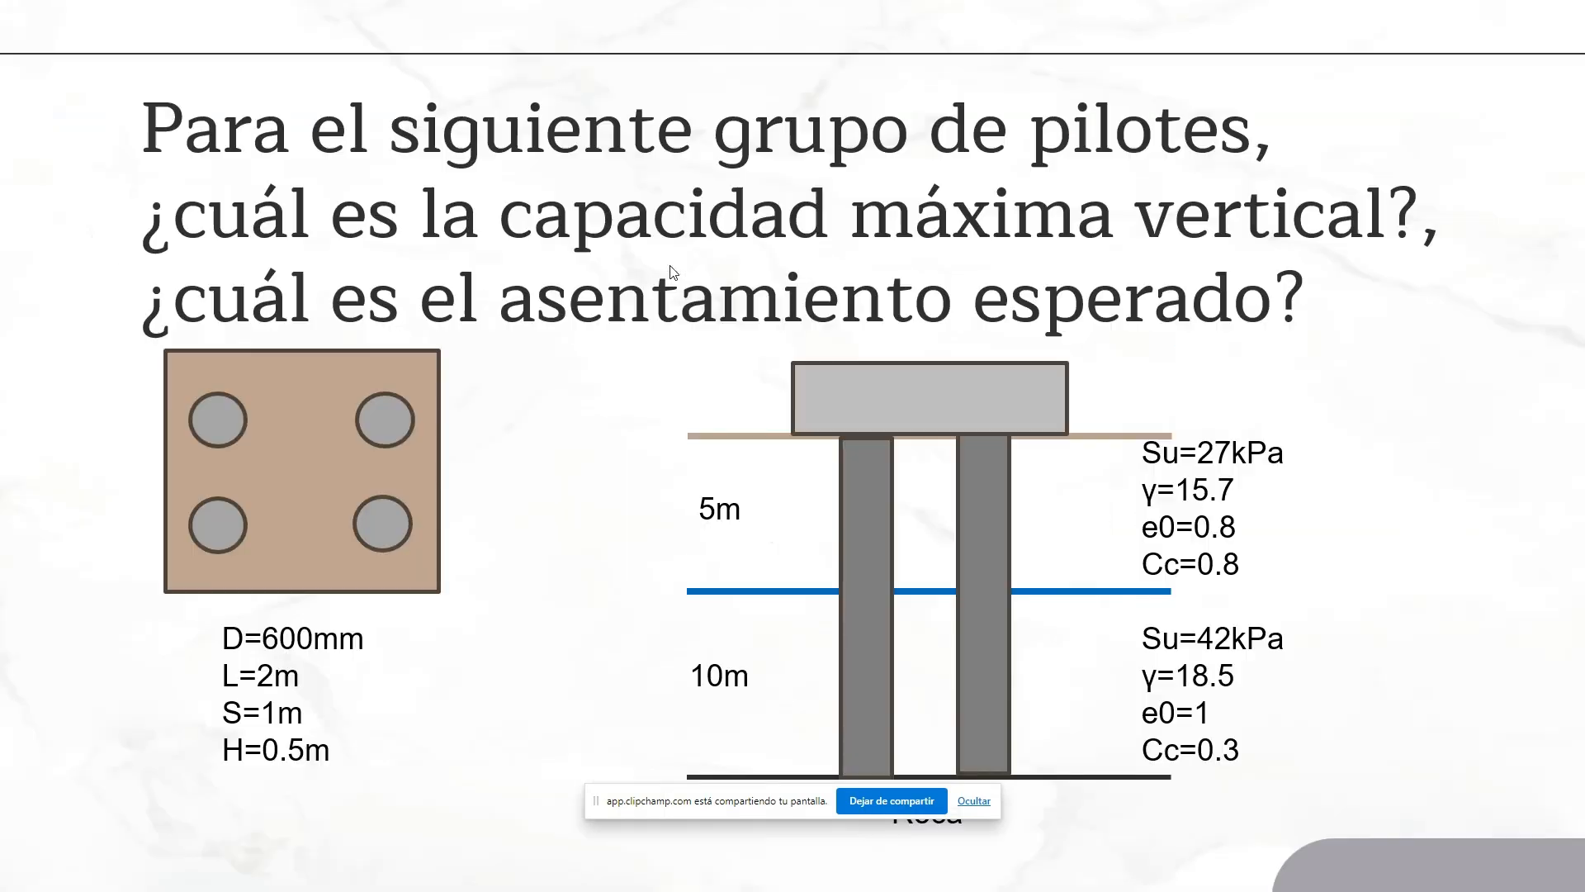
{"action": "key", "text": "alt+Tab"}
{"action": "type", "text": "18"}
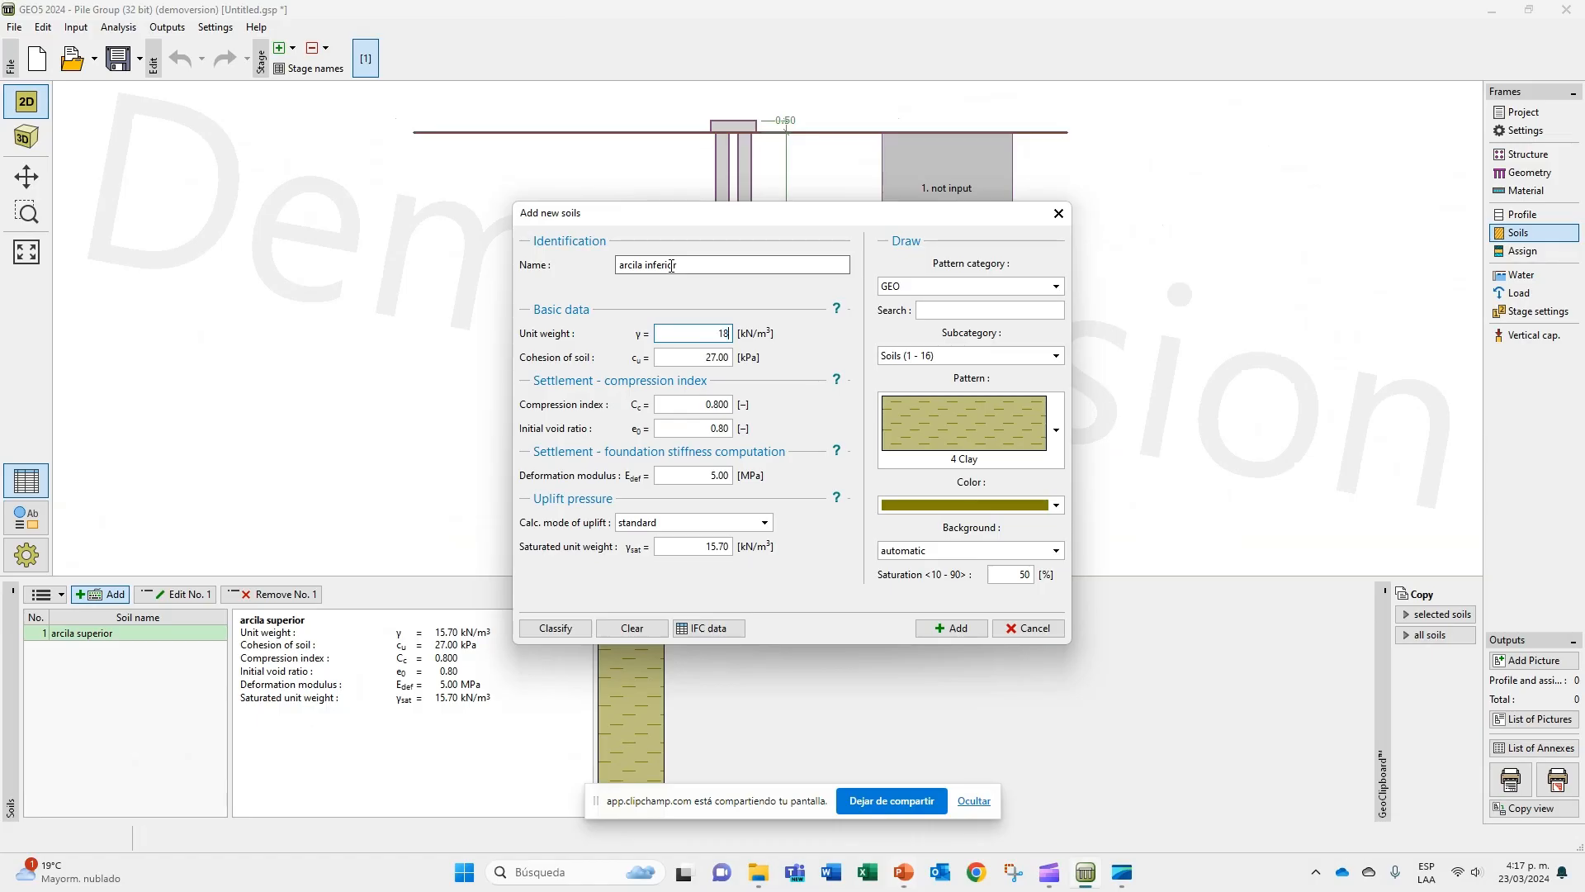
{"action": "type", "text": ".5"}
{"action": "key", "text": "Tab"}
Step: Following the problem slide, set the lower clay's cohesion to 42 kPa and its compression index to 0.3
{"action": "key", "text": "alt+Tab"}
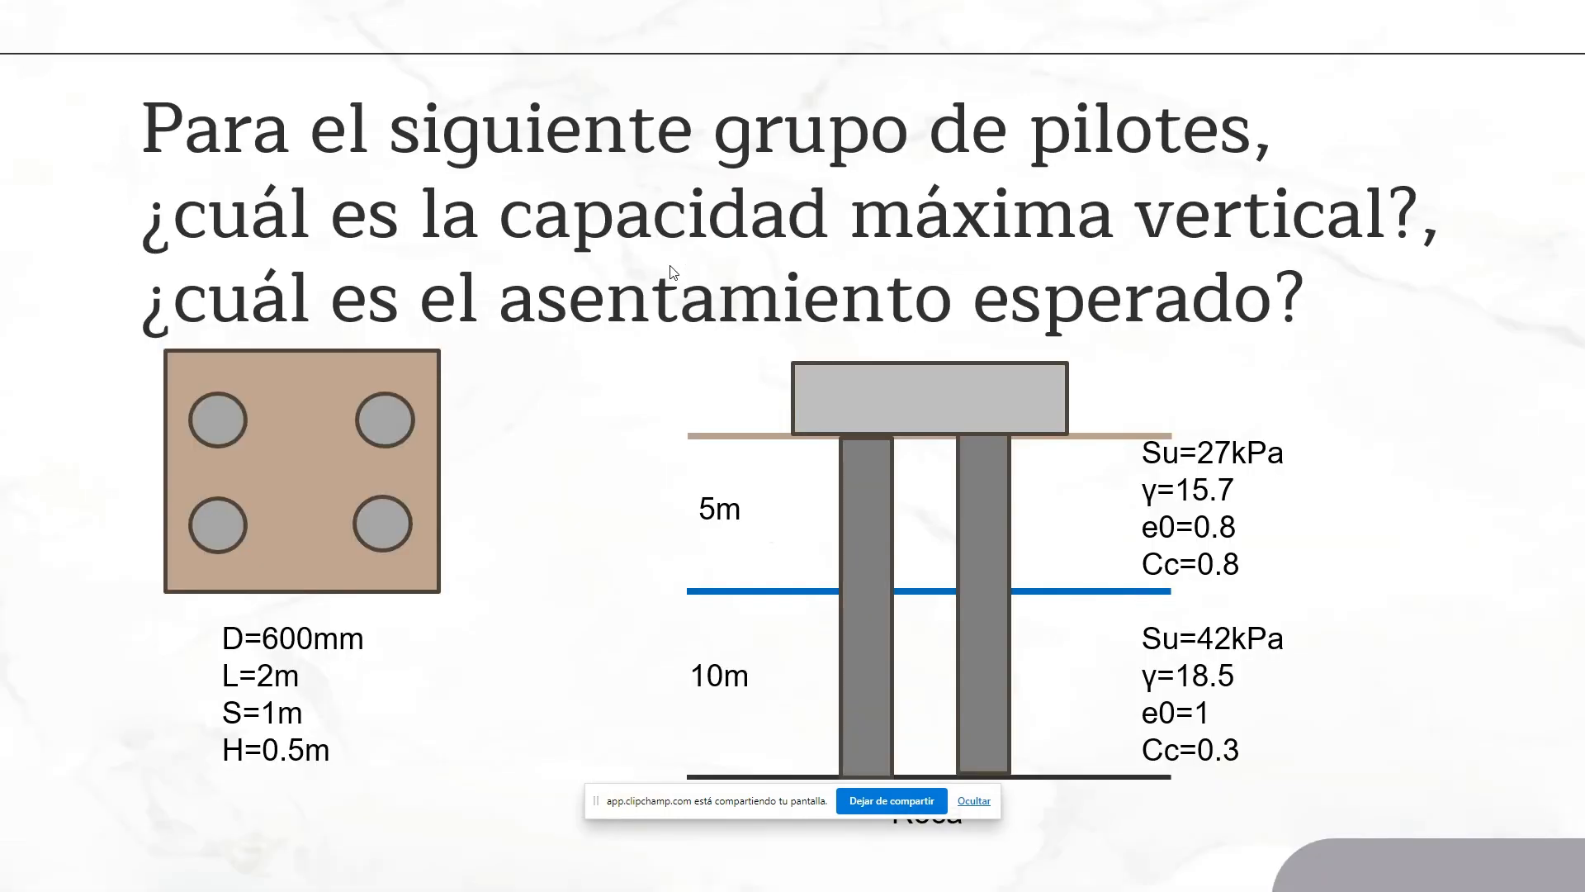
{"action": "key", "text": "alt+Tab"}
{"action": "type", "text": "42"}
{"action": "key", "text": "Tab"}
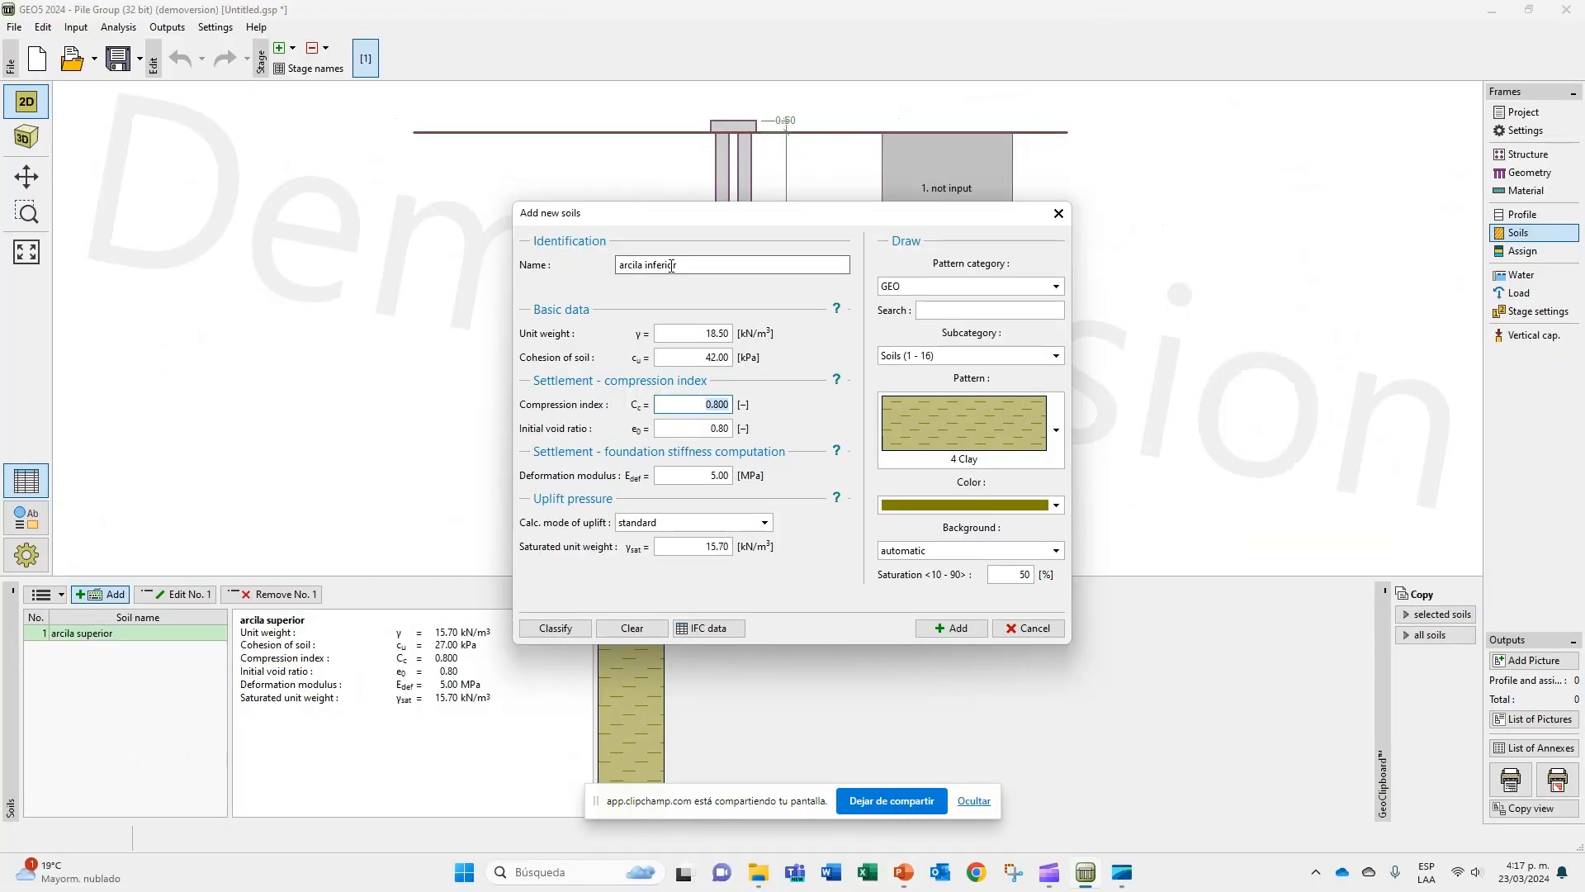
{"action": "key", "text": "alt+Tab"}
{"action": "key", "text": "alt+Tab"}
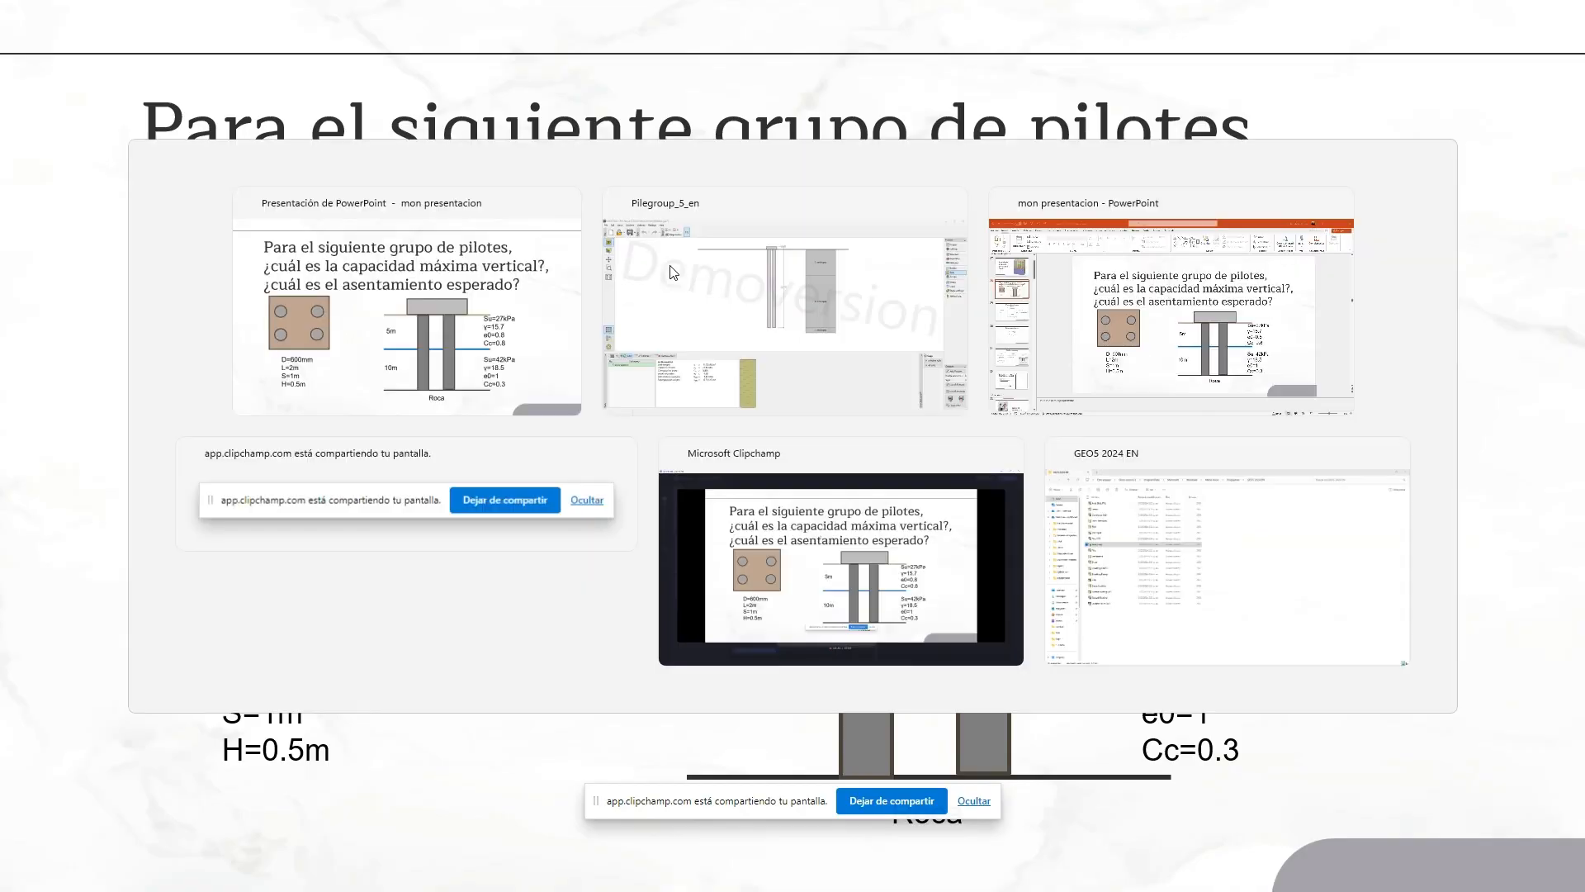
{"action": "left_click", "coordinate": [672, 272]}
{"action": "type", "text": "0.3"}
{"action": "key", "text": "Tab"}
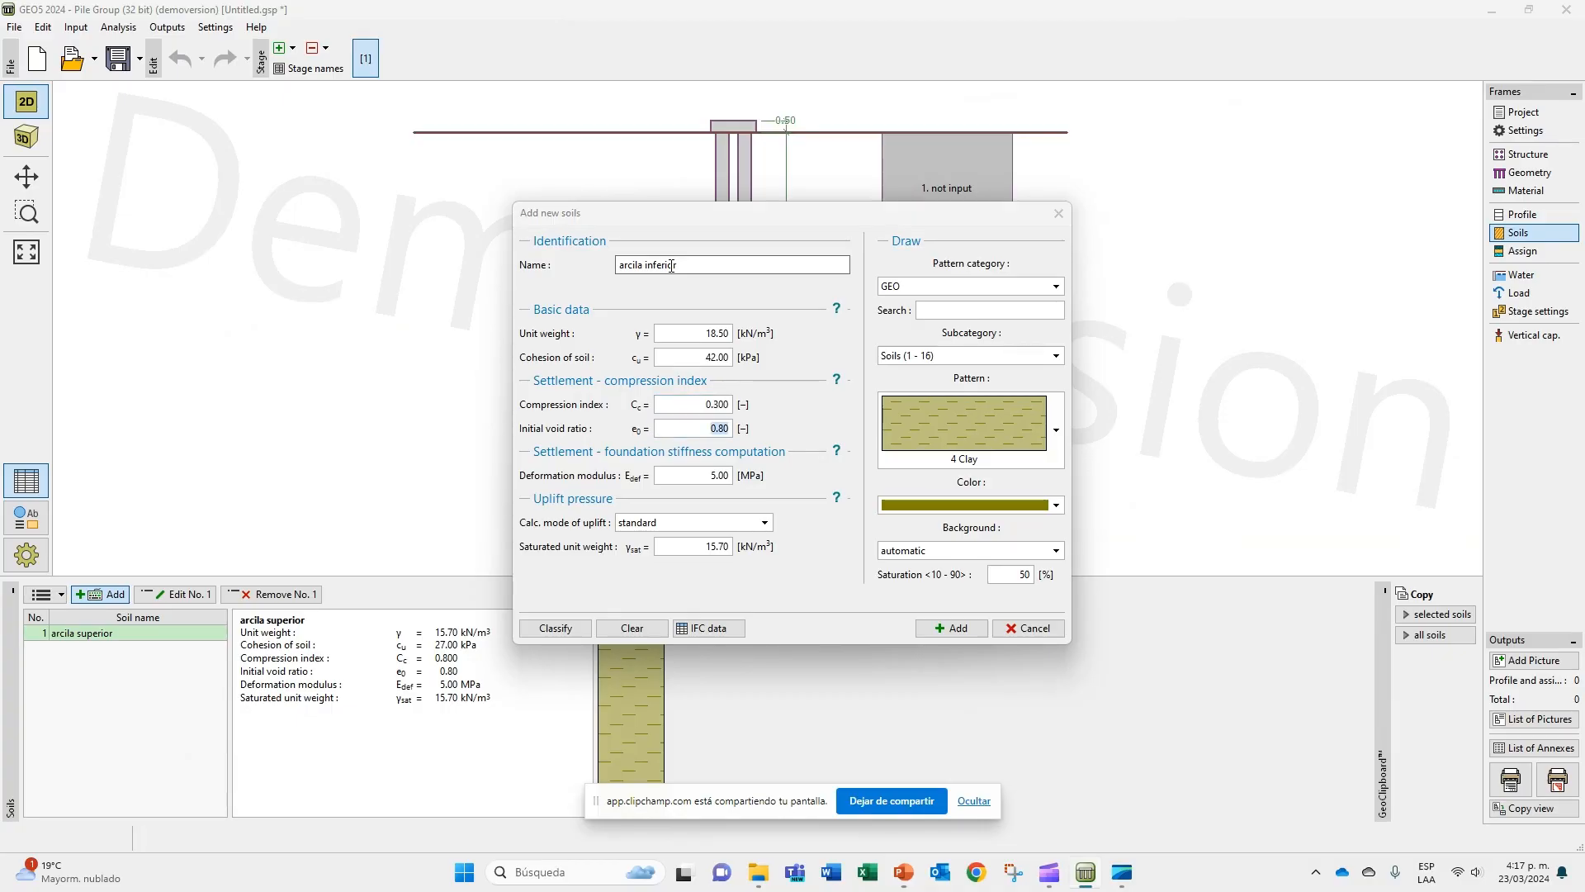
Step: Check the problem slide and set the lower clay's initial void ratio to 1
{"action": "key", "text": "alt+Tab"}
{"action": "key", "text": "alt+Tab"}
{"action": "type", "text": "1"}
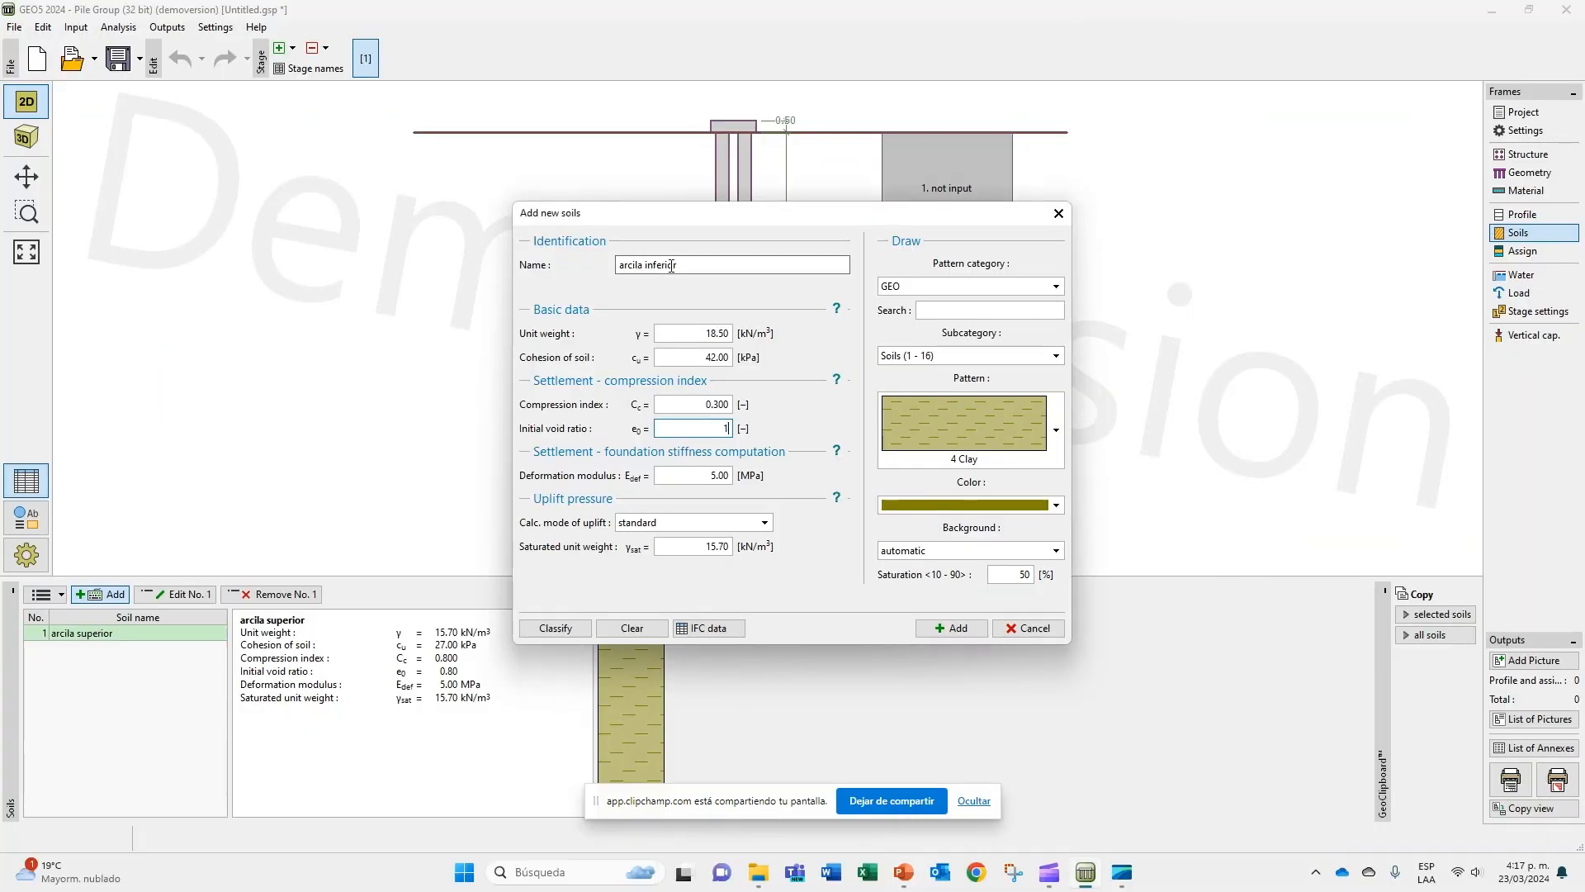
{"action": "key", "text": "Tab"}
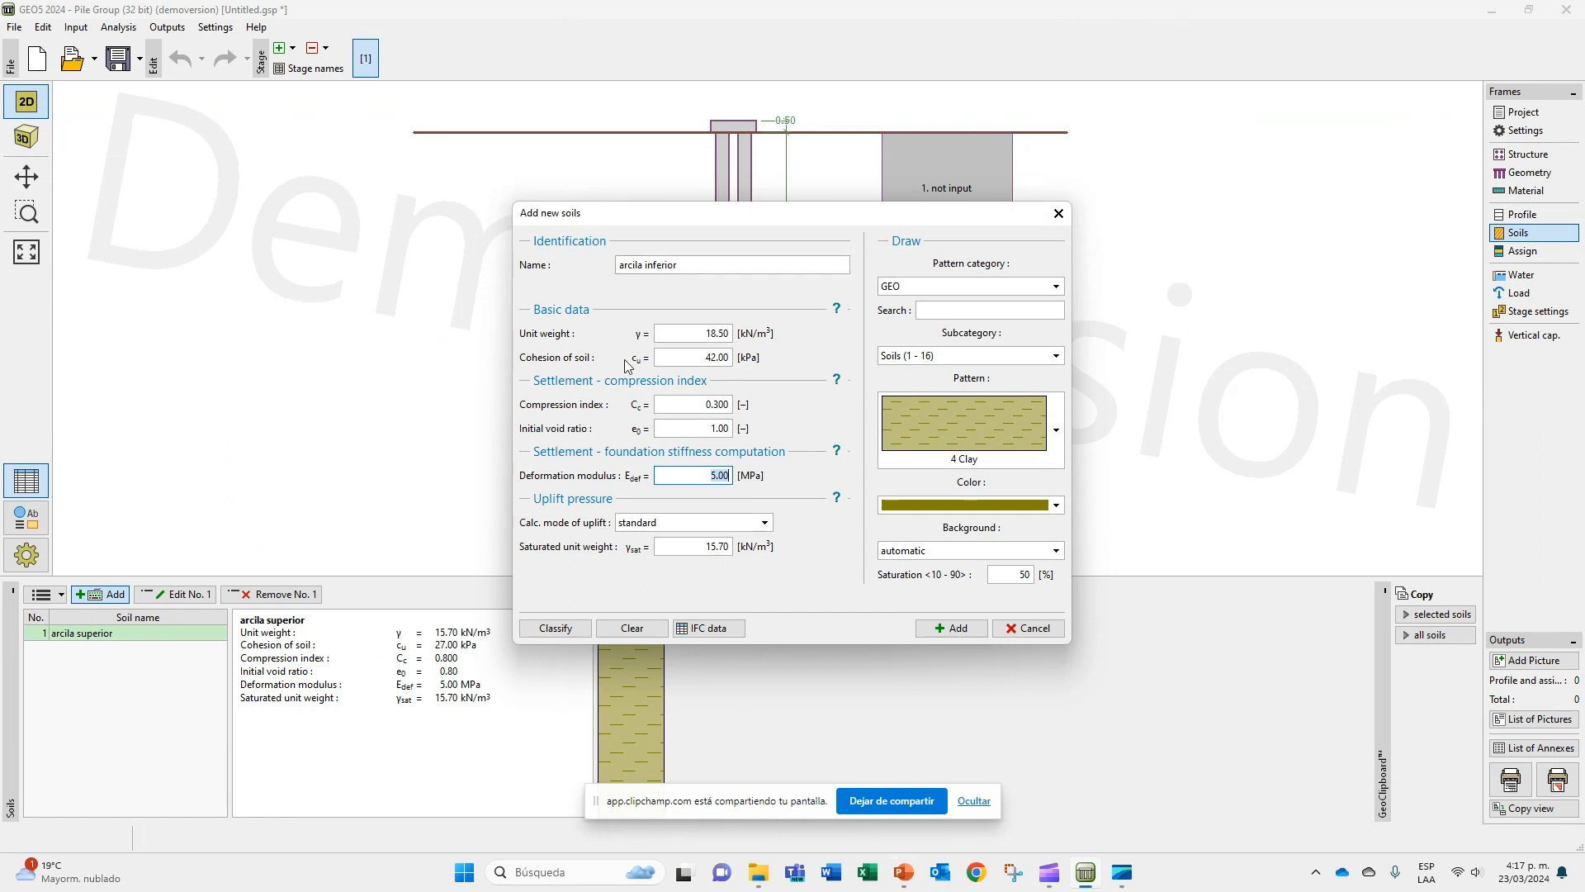
Step: Set the lower clay's saturated unit weight to 18.5 kN/m³ and add it to the soil list
{"action": "left_click", "coordinate": [695, 545]}
{"action": "type", "text": "178"}
{"action": "key", "text": "BackSpace"}
{"action": "key", "text": "BackSpace"}
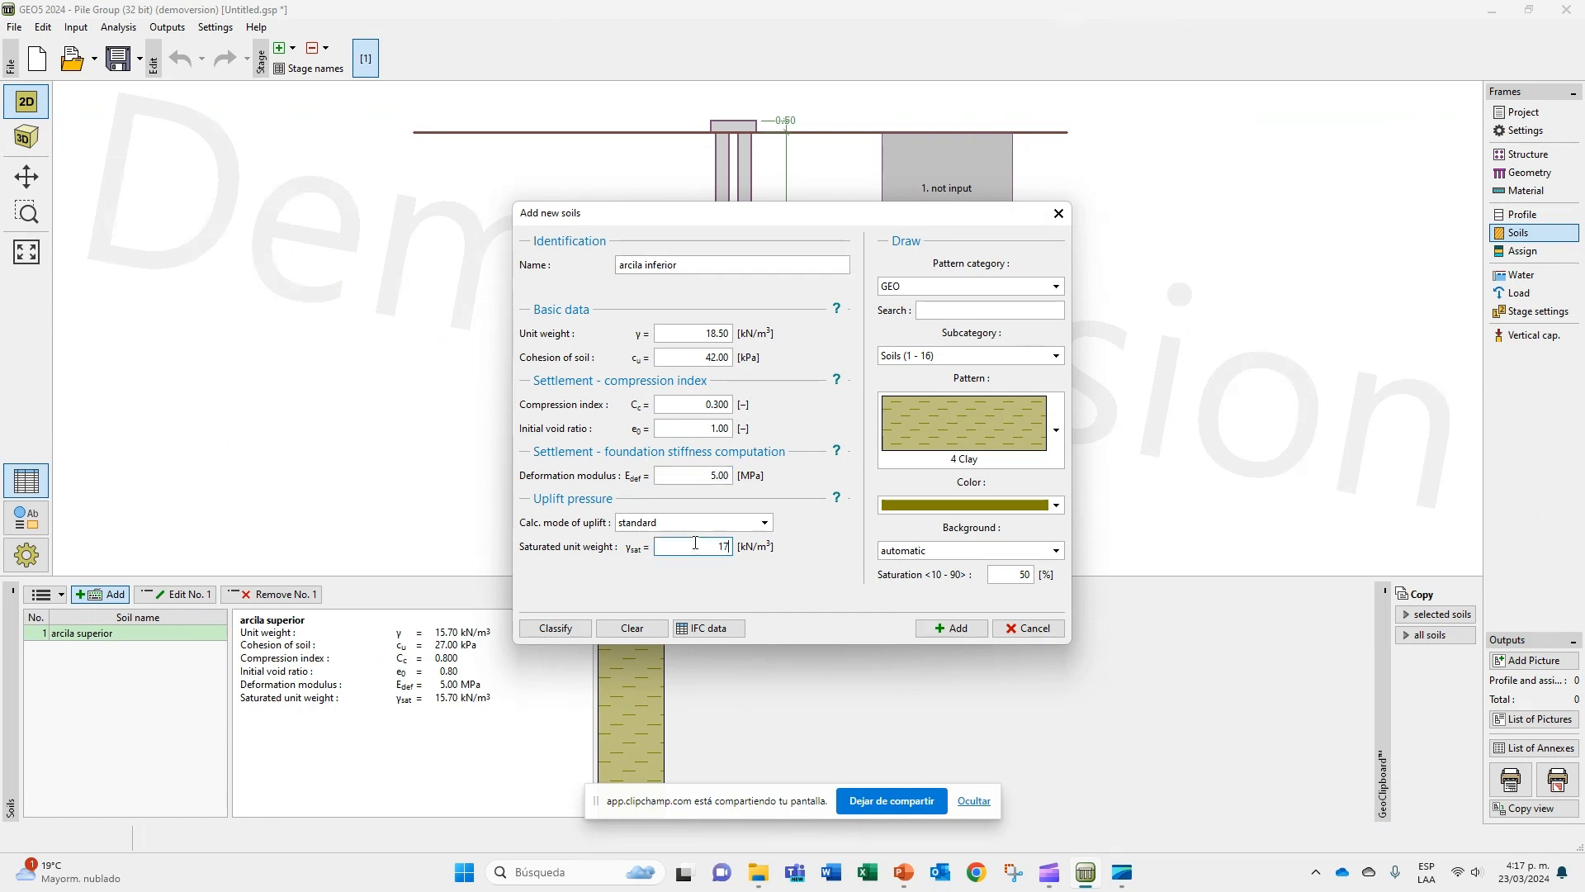
{"action": "type", "text": "8.5"}
{"action": "left_click", "coordinate": [966, 632]}
Step: Name the next soil "Roca" and set both its unit weight and saturated unit weight to 20 kN/m³
{"action": "left_click_drag", "start_coordinate": [679, 265], "coordinate": [611, 266]}
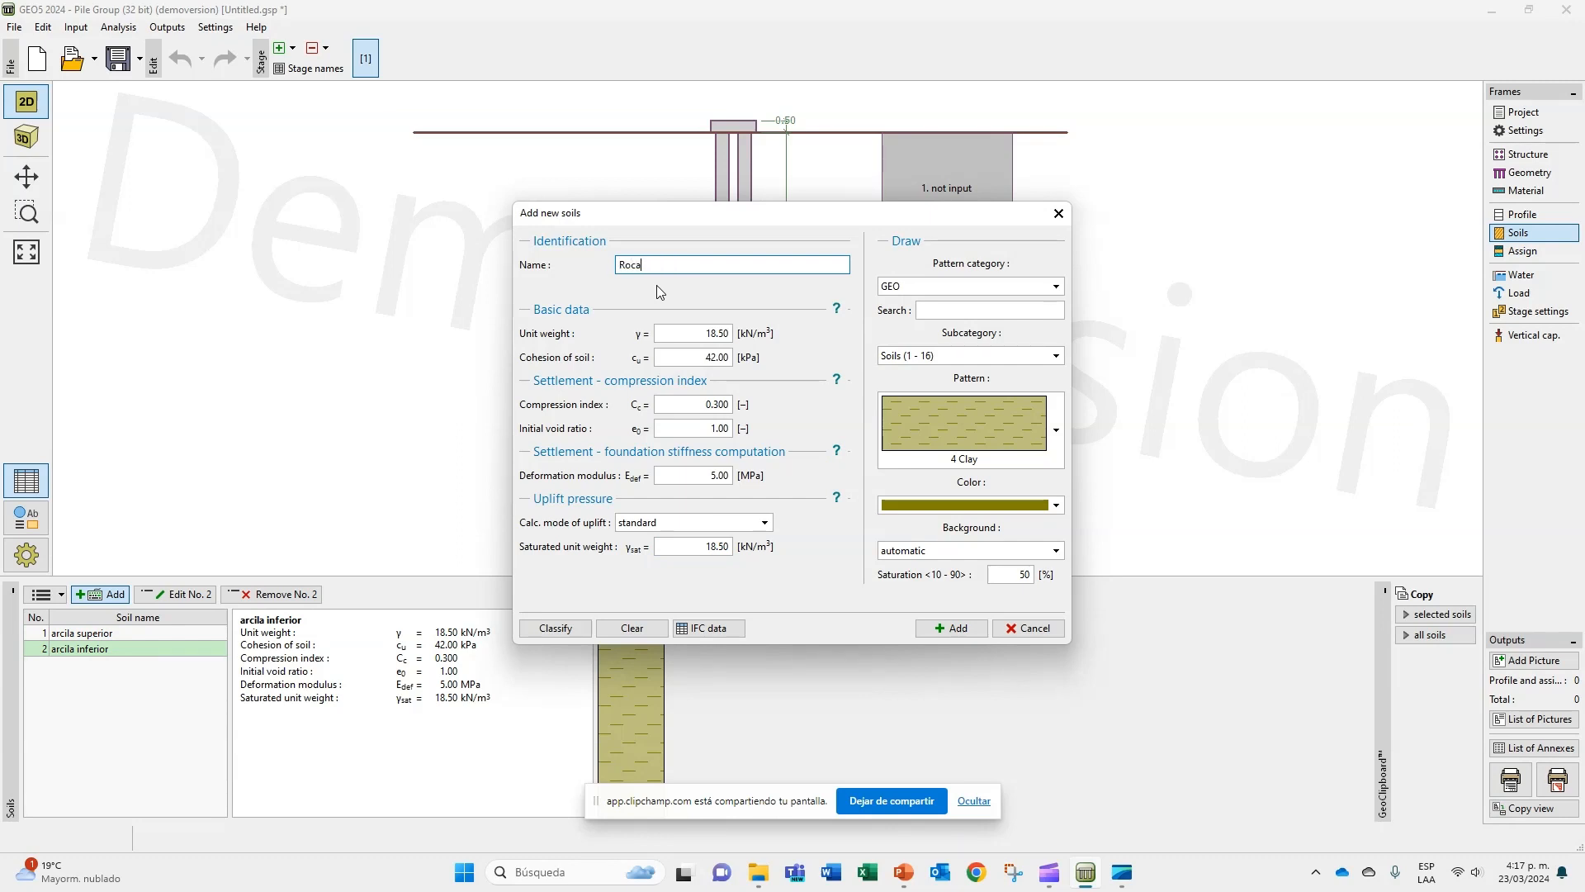
{"action": "key", "text": "Tab"}
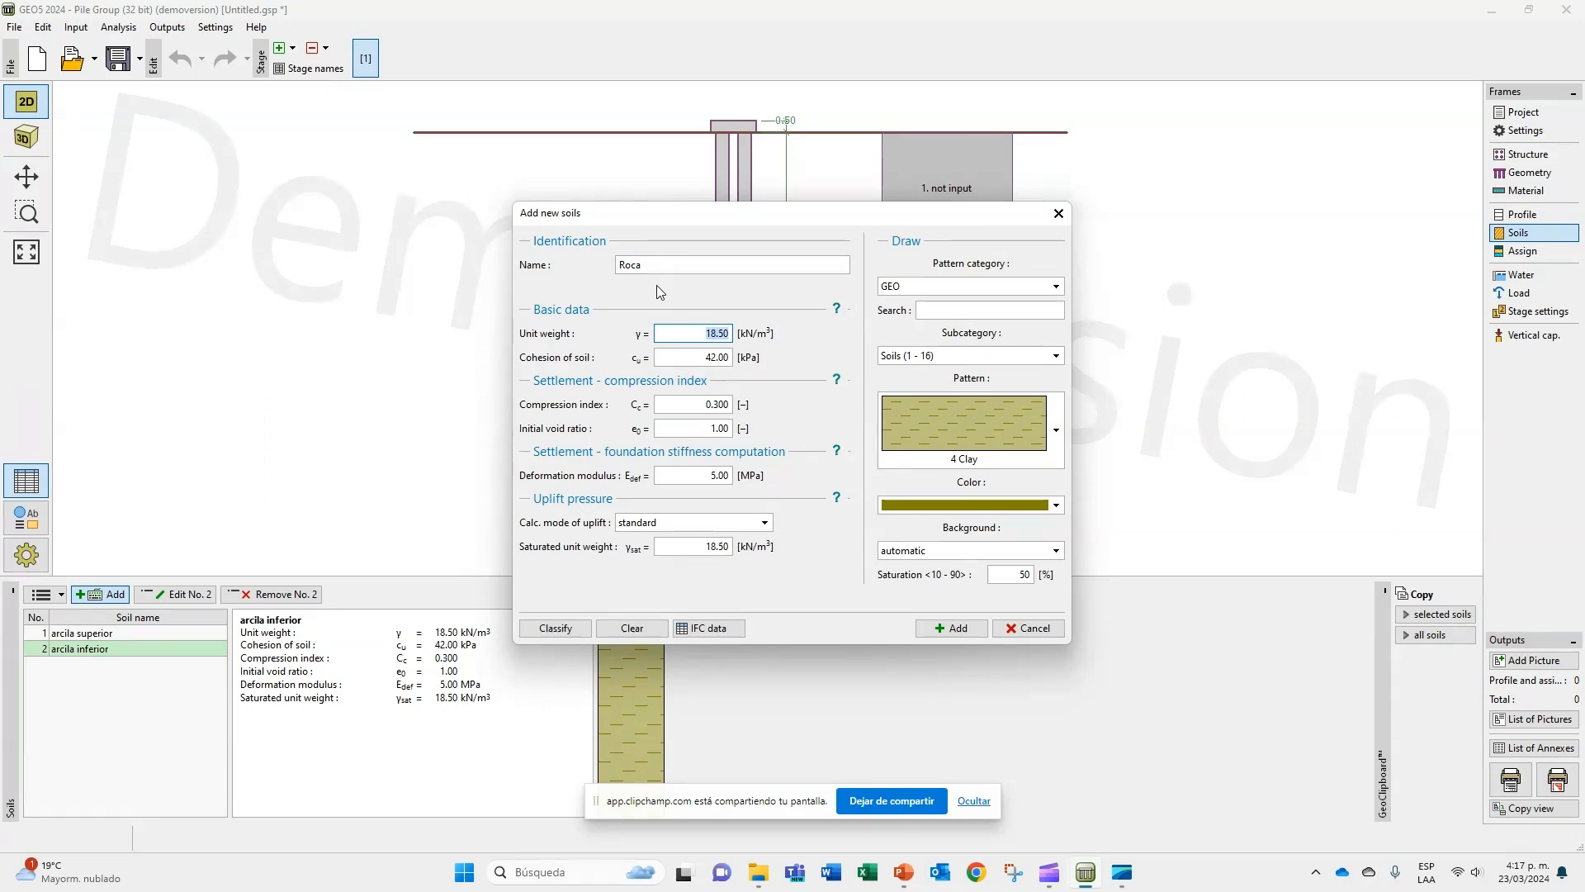
{"action": "type", "text": "20"}
{"action": "left_click", "coordinate": [687, 358]}
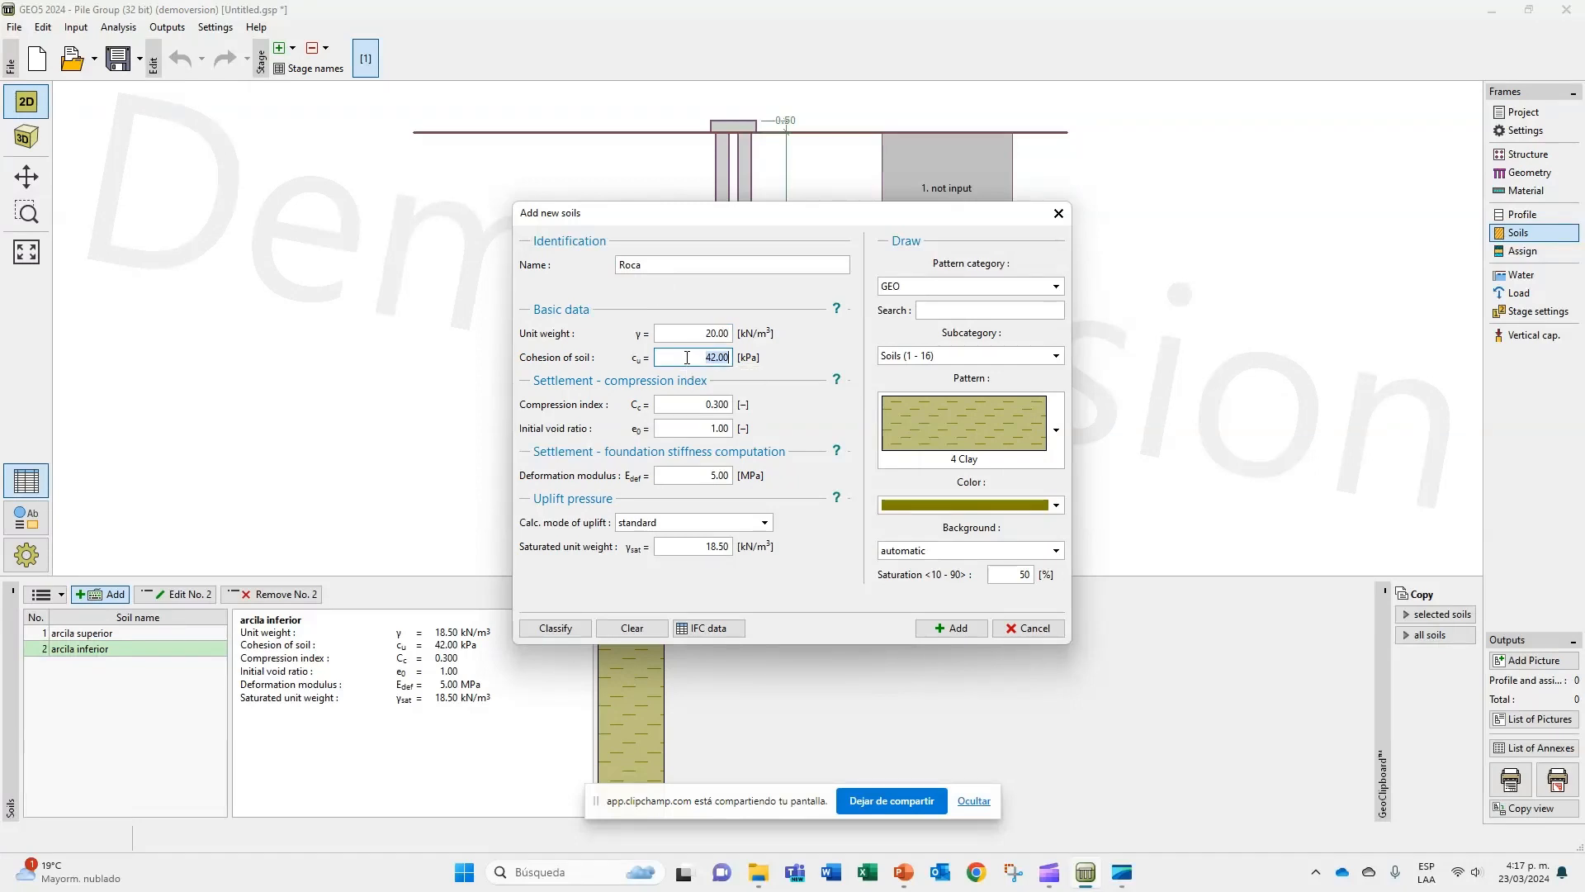
{"action": "left_click", "coordinate": [704, 545]}
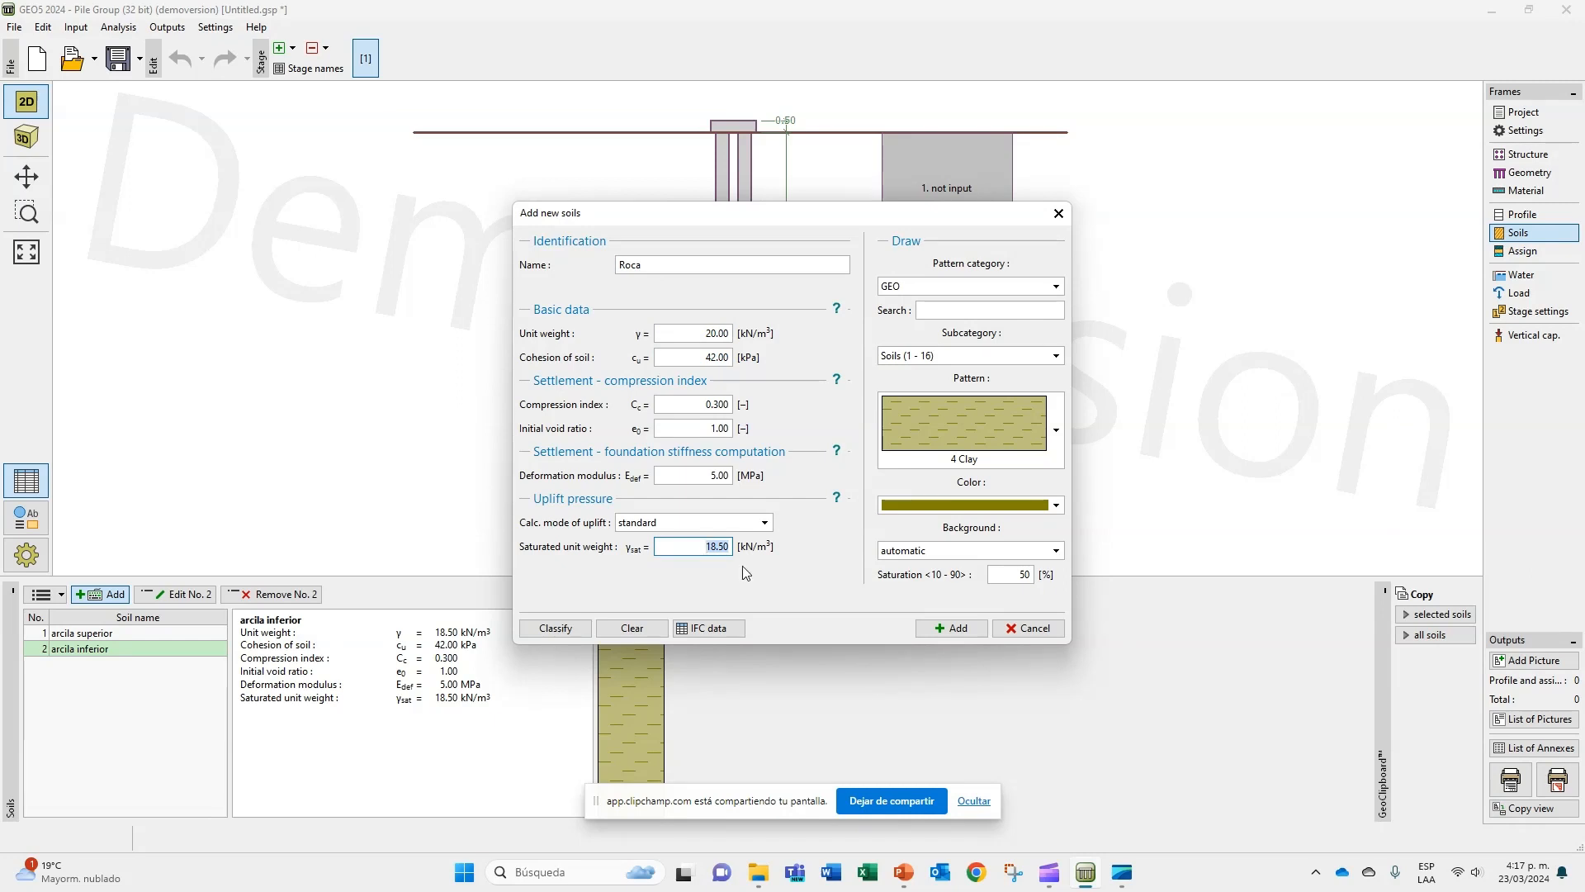
{"action": "type", "text": "20"}
Step: Set the rock's cohesion to 150 kPa, compression index to 0.1 and initial void ratio to 0.5
{"action": "left_click", "coordinate": [698, 358]}
{"action": "type", "text": "150"}
{"action": "left_click", "coordinate": [686, 404]}
{"action": "type", "text": "0.1"}
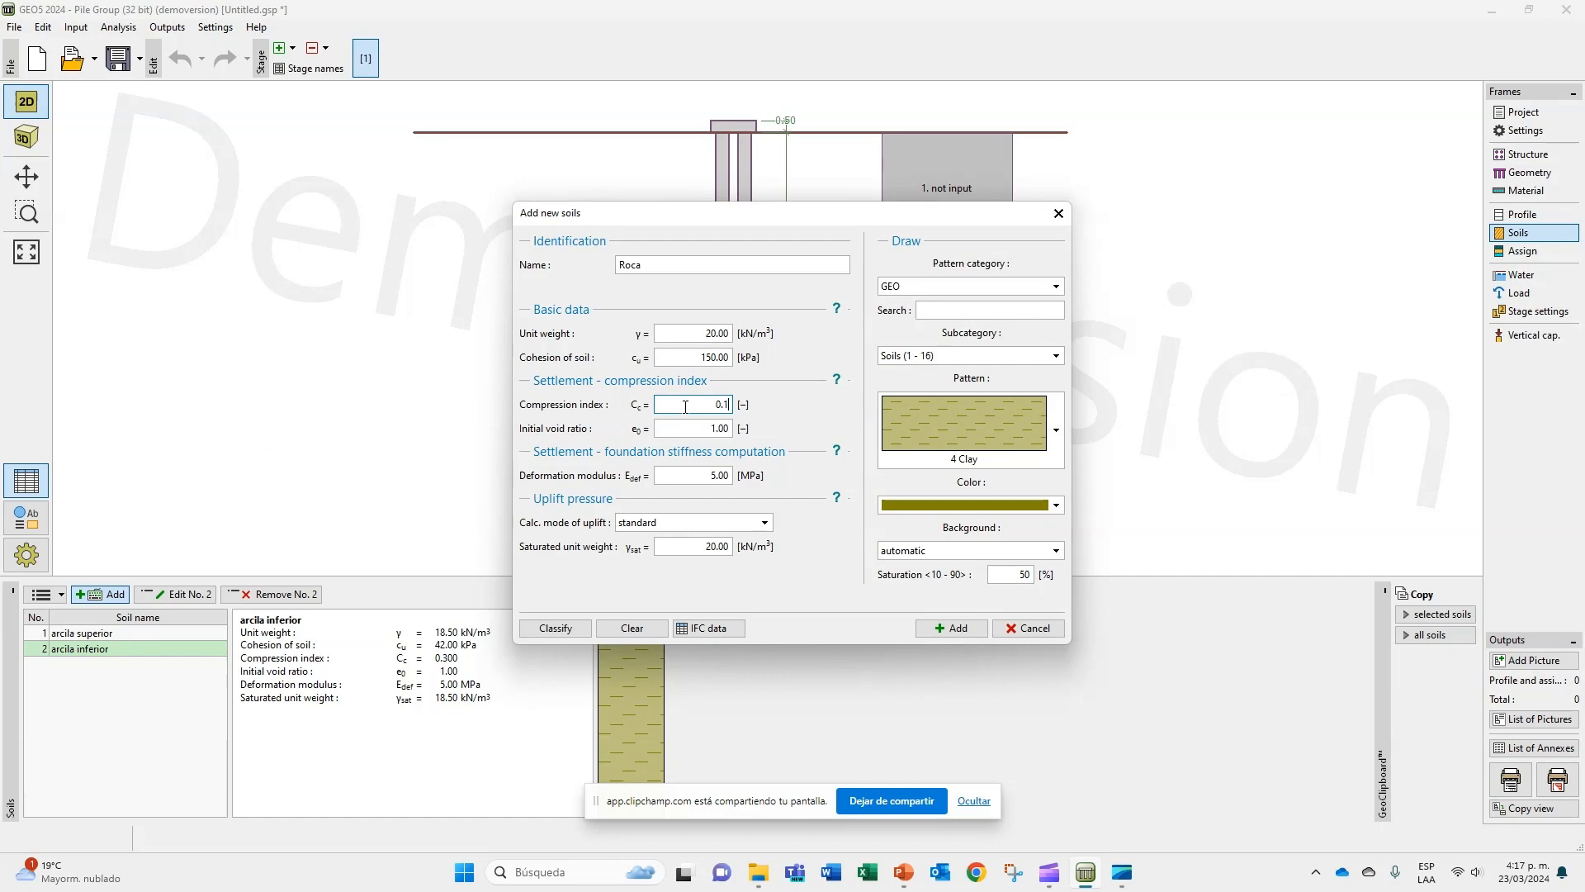
{"action": "left_click", "coordinate": [686, 429]}
{"action": "type", "text": "0.5"}
Step: Set the rock's deformation modulus to 150 MPa, add it to the soil list and finish adding soils
{"action": "left_click", "coordinate": [686, 473]}
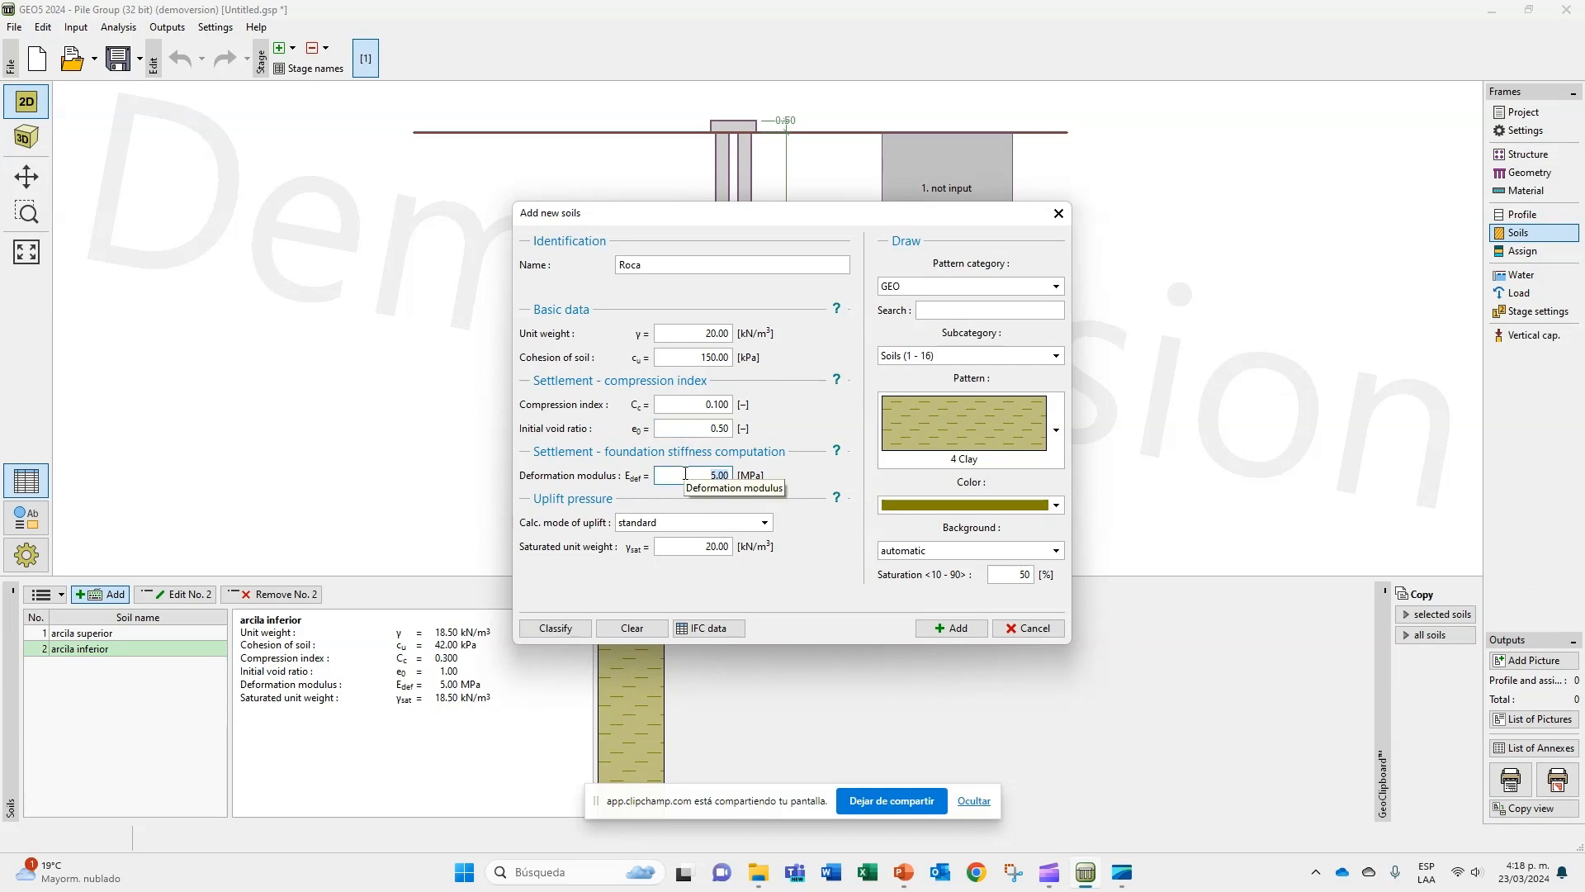
{"action": "type", "text": "150"}
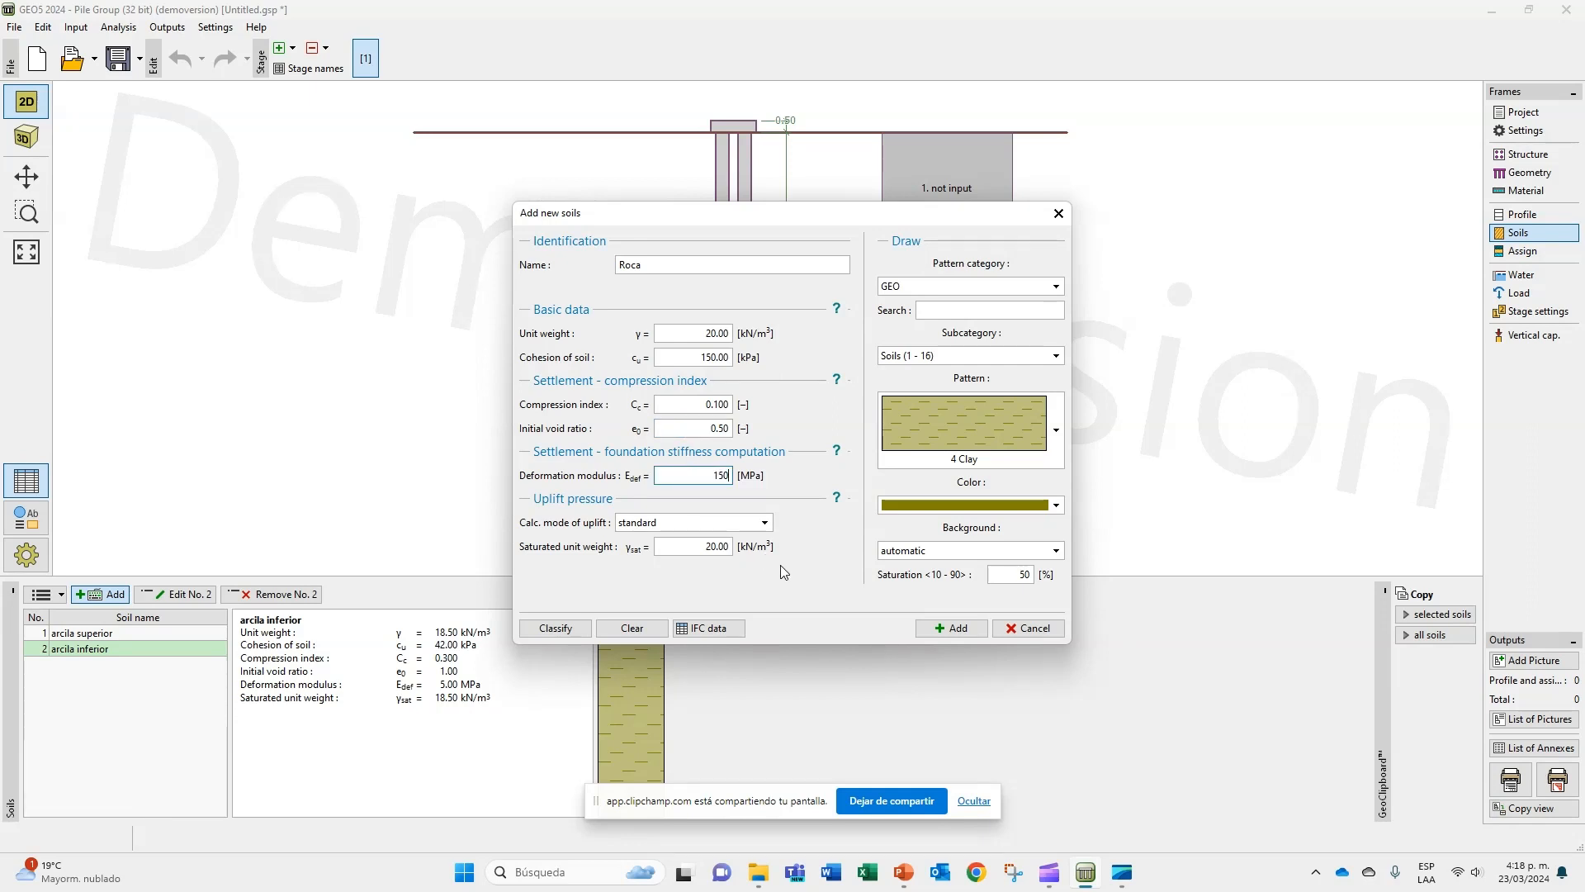
{"action": "left_click", "coordinate": [955, 634]}
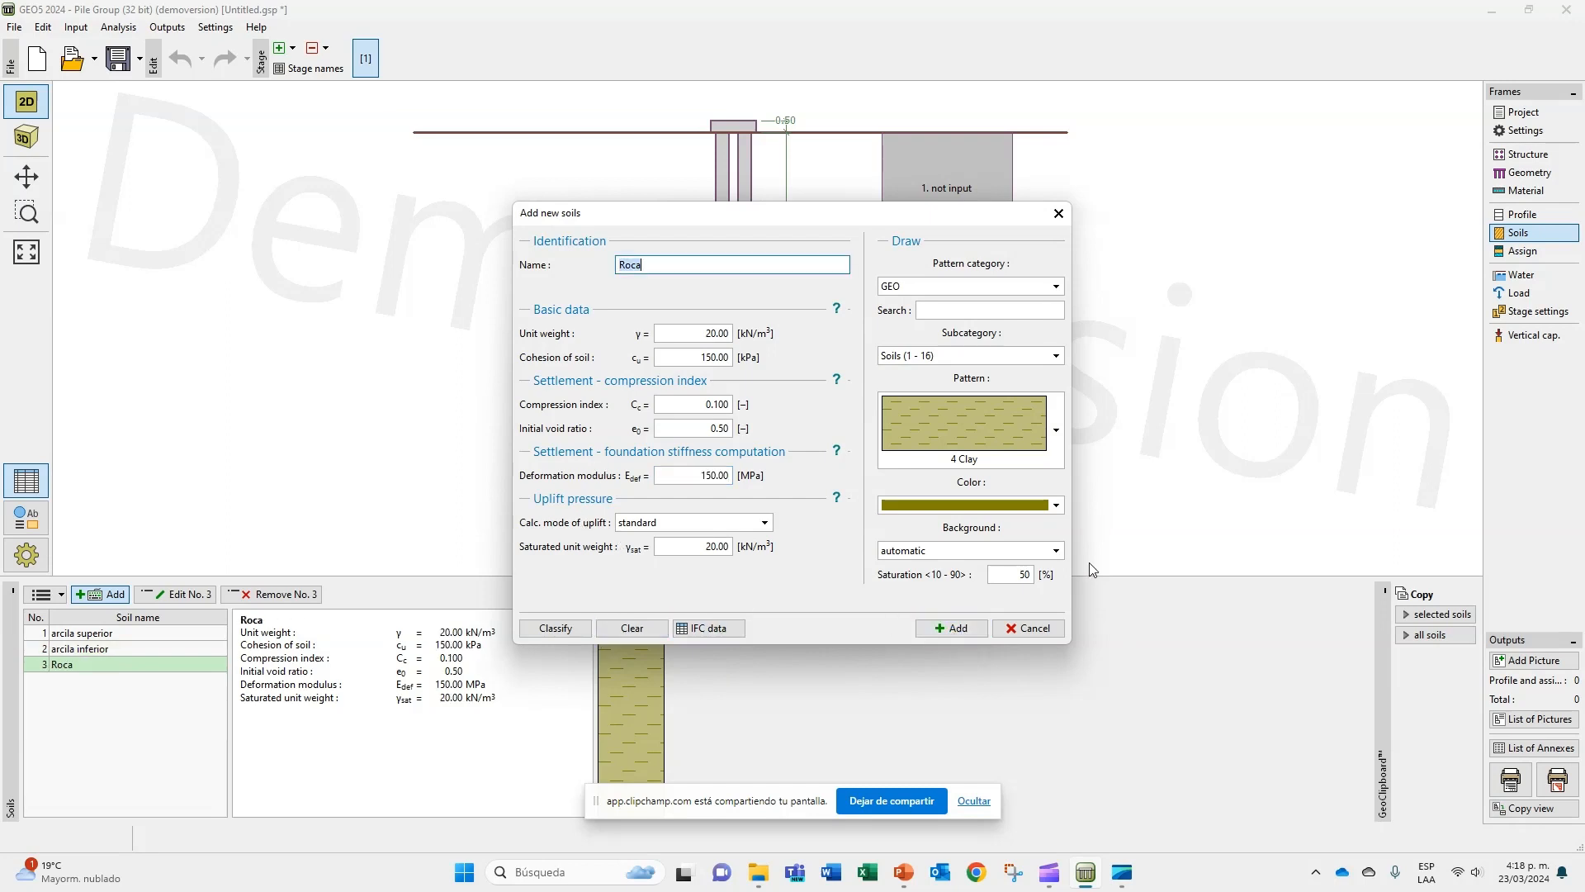
{"action": "left_click", "coordinate": [1051, 631]}
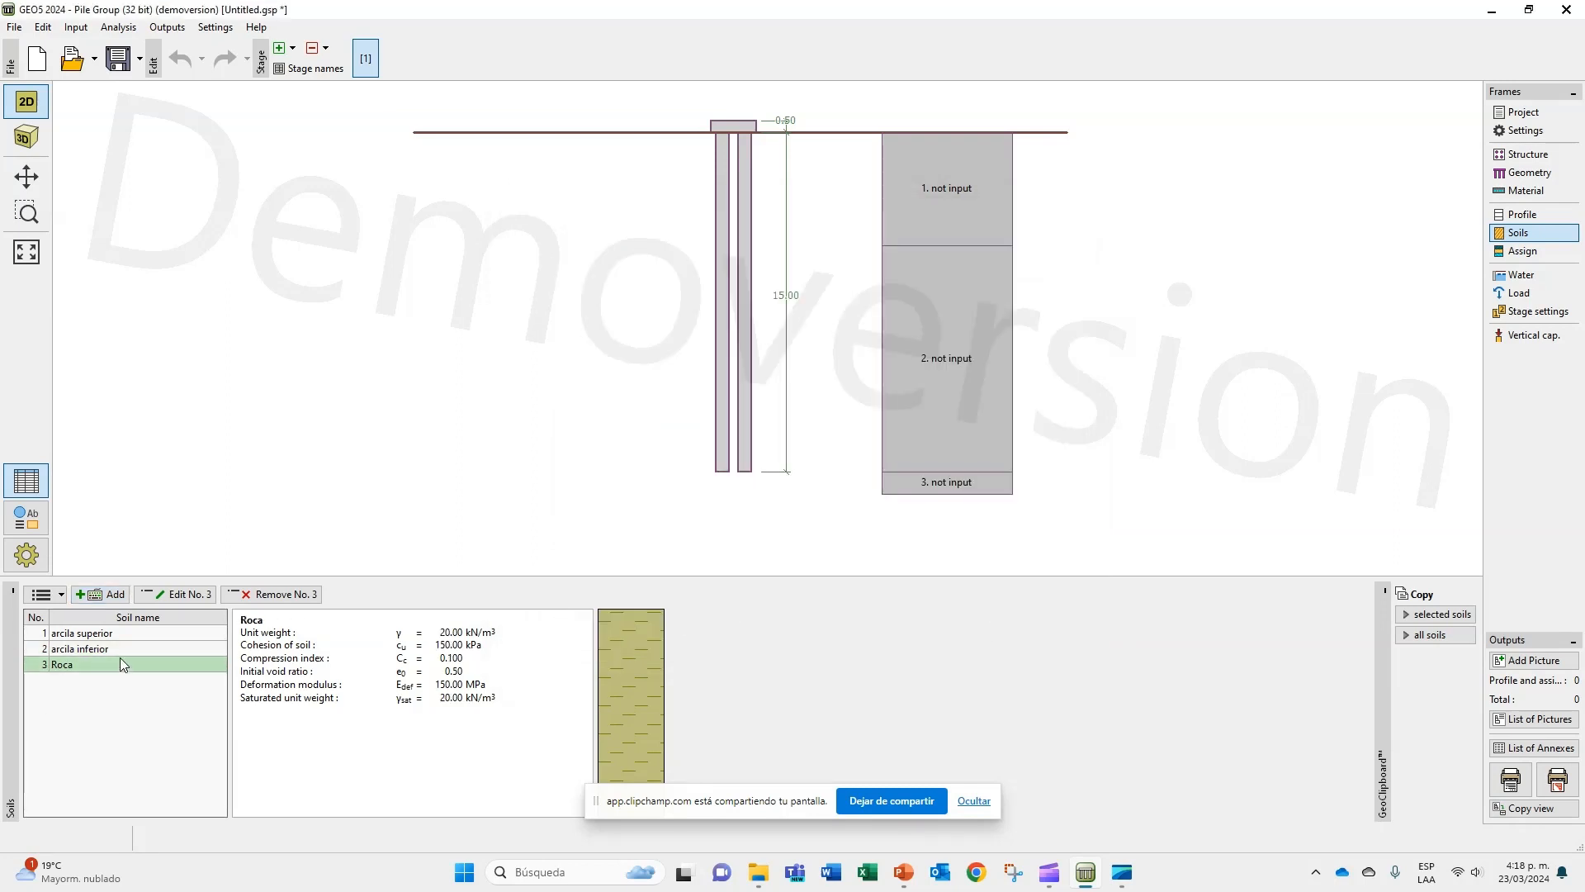
Step: Change the drawing color of the arcila inferior soil to dark green and continue to the Roca soil
{"action": "left_click", "coordinate": [120, 650]}
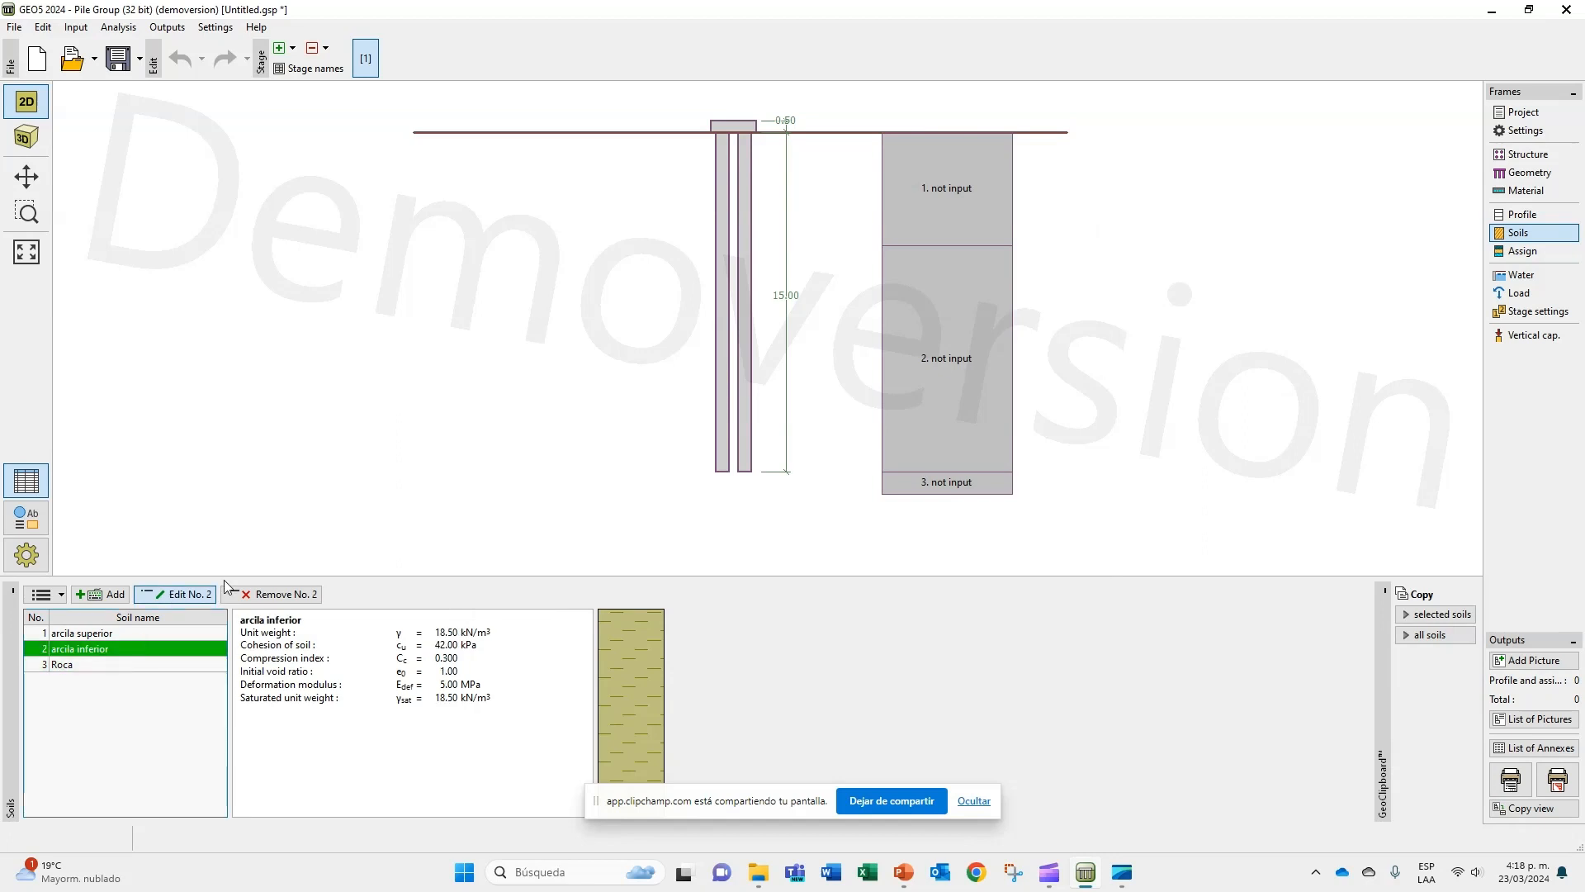
{"action": "left_click", "coordinate": [208, 594]}
{"action": "left_click", "coordinate": [1020, 505]}
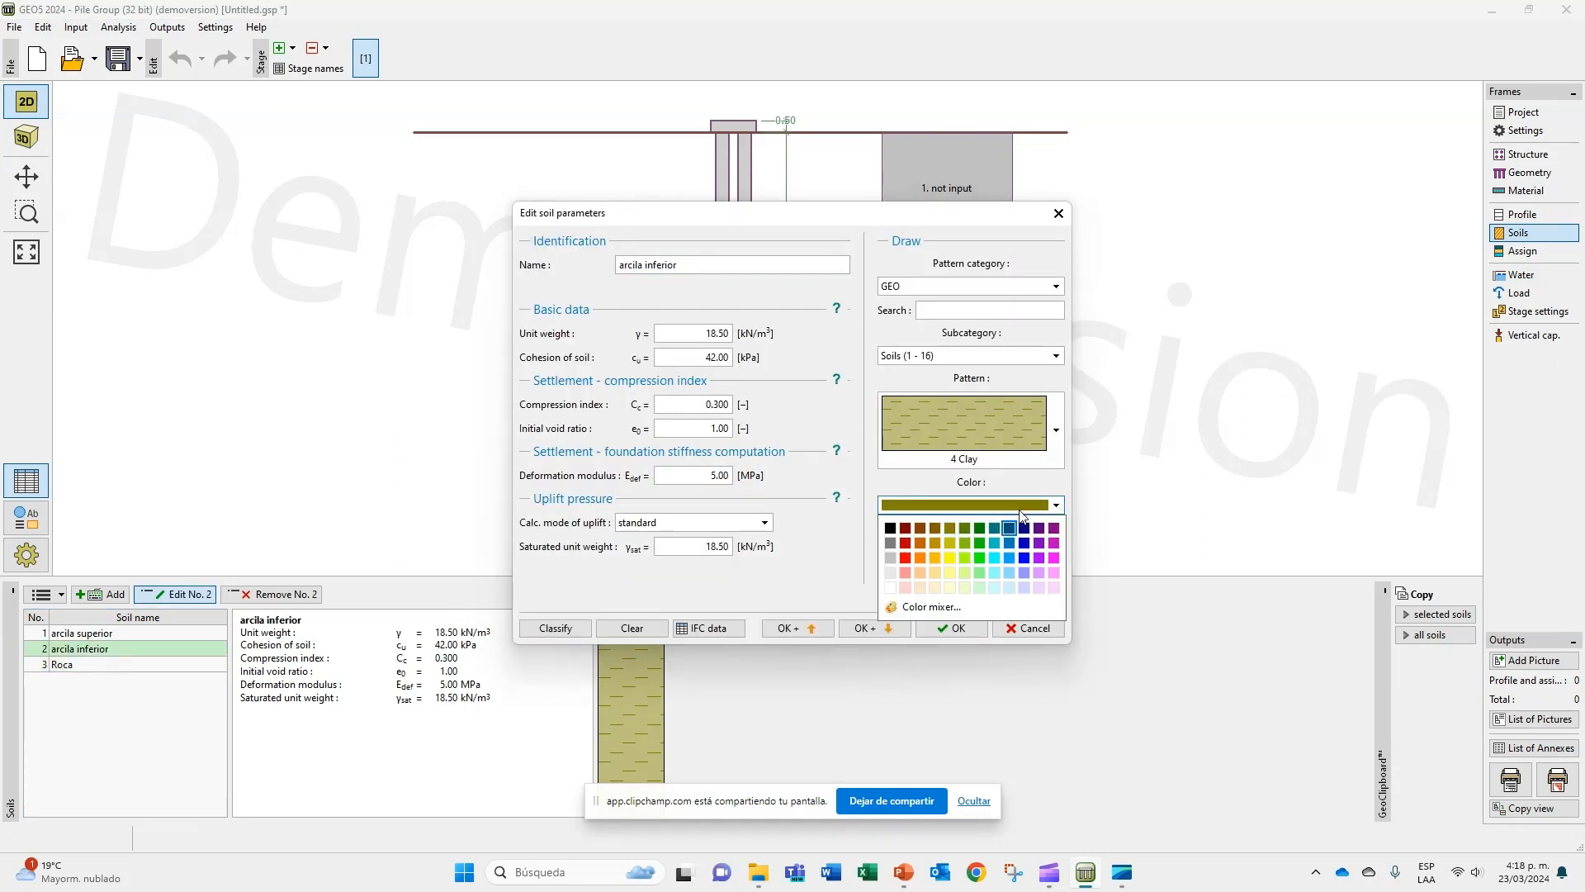
{"action": "left_click", "coordinate": [980, 527]}
{"action": "left_click", "coordinate": [872, 628]}
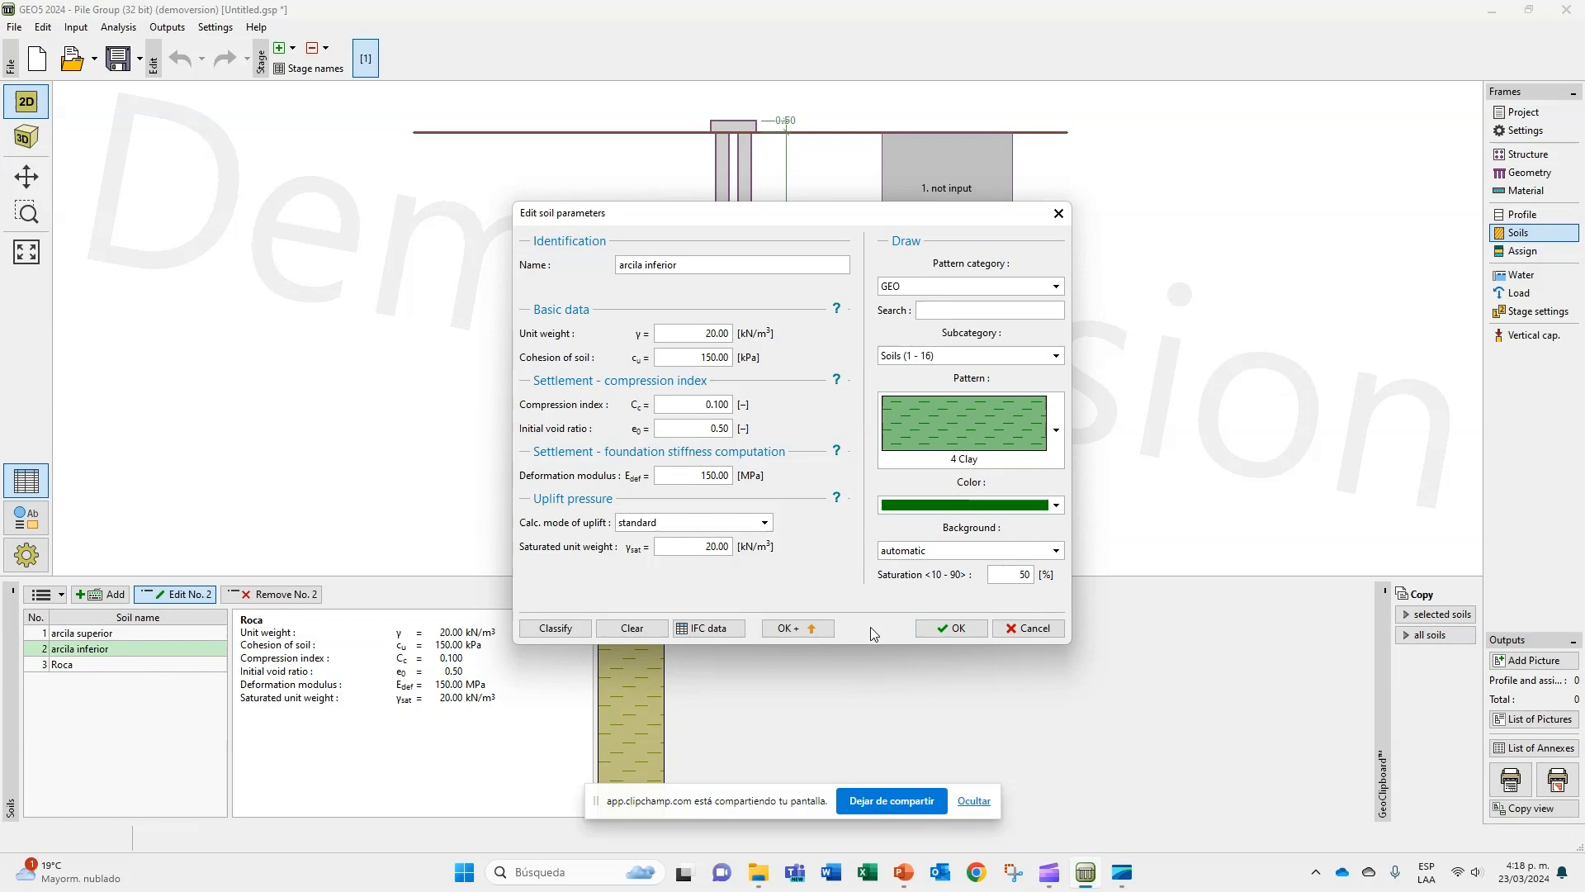
Step: Change the drawing color of the Roca soil to purple and save the soil parameters
{"action": "left_click", "coordinate": [982, 507]}
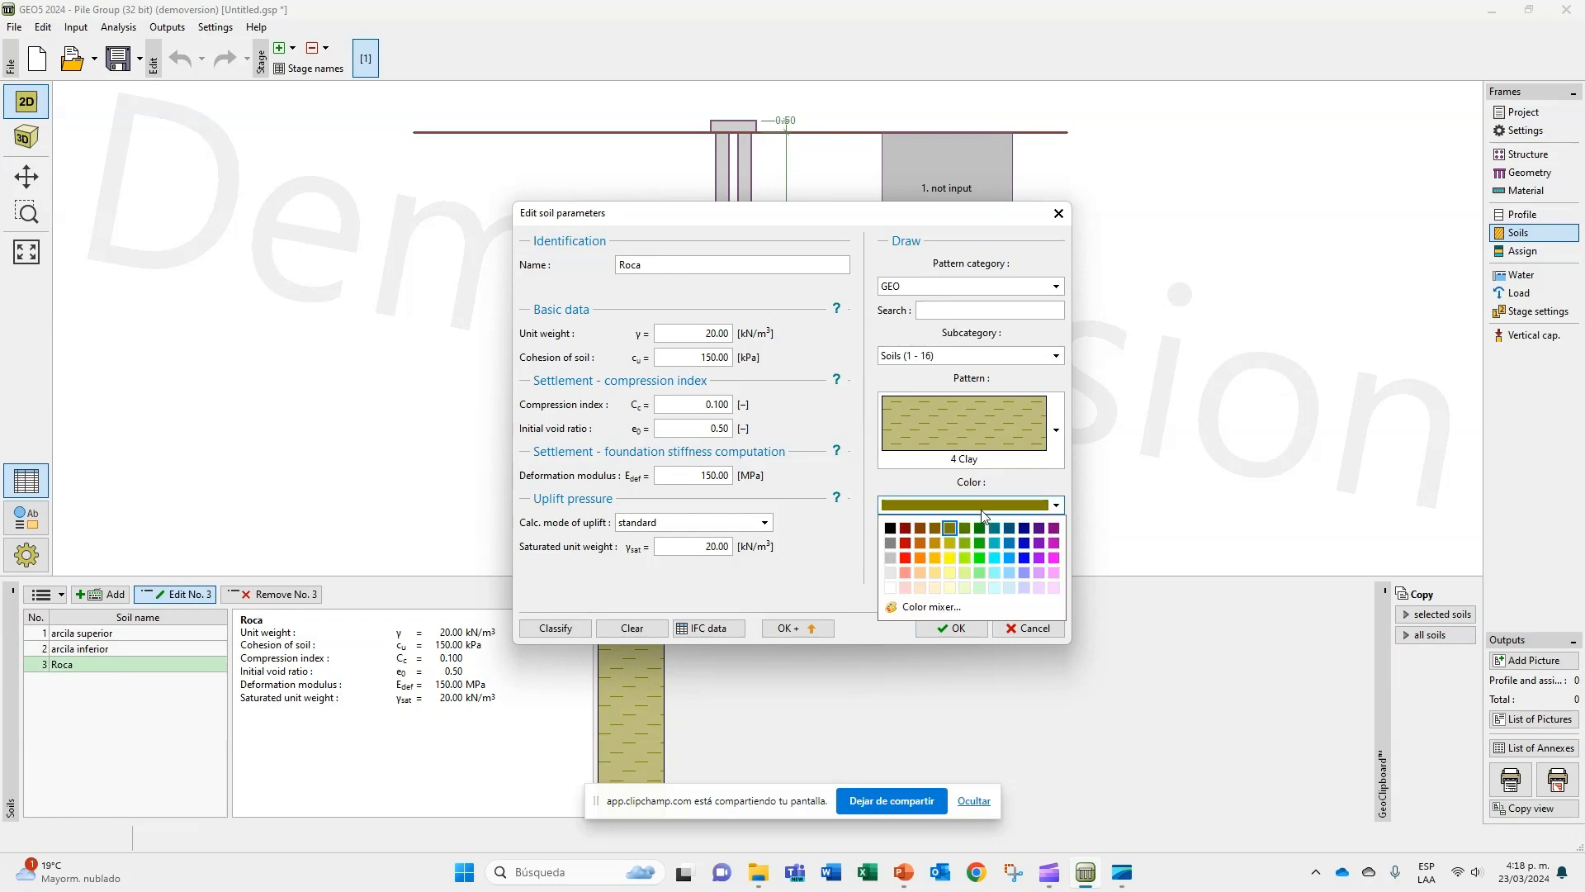
{"action": "left_click", "coordinate": [1044, 533]}
{"action": "left_click", "coordinate": [957, 626]}
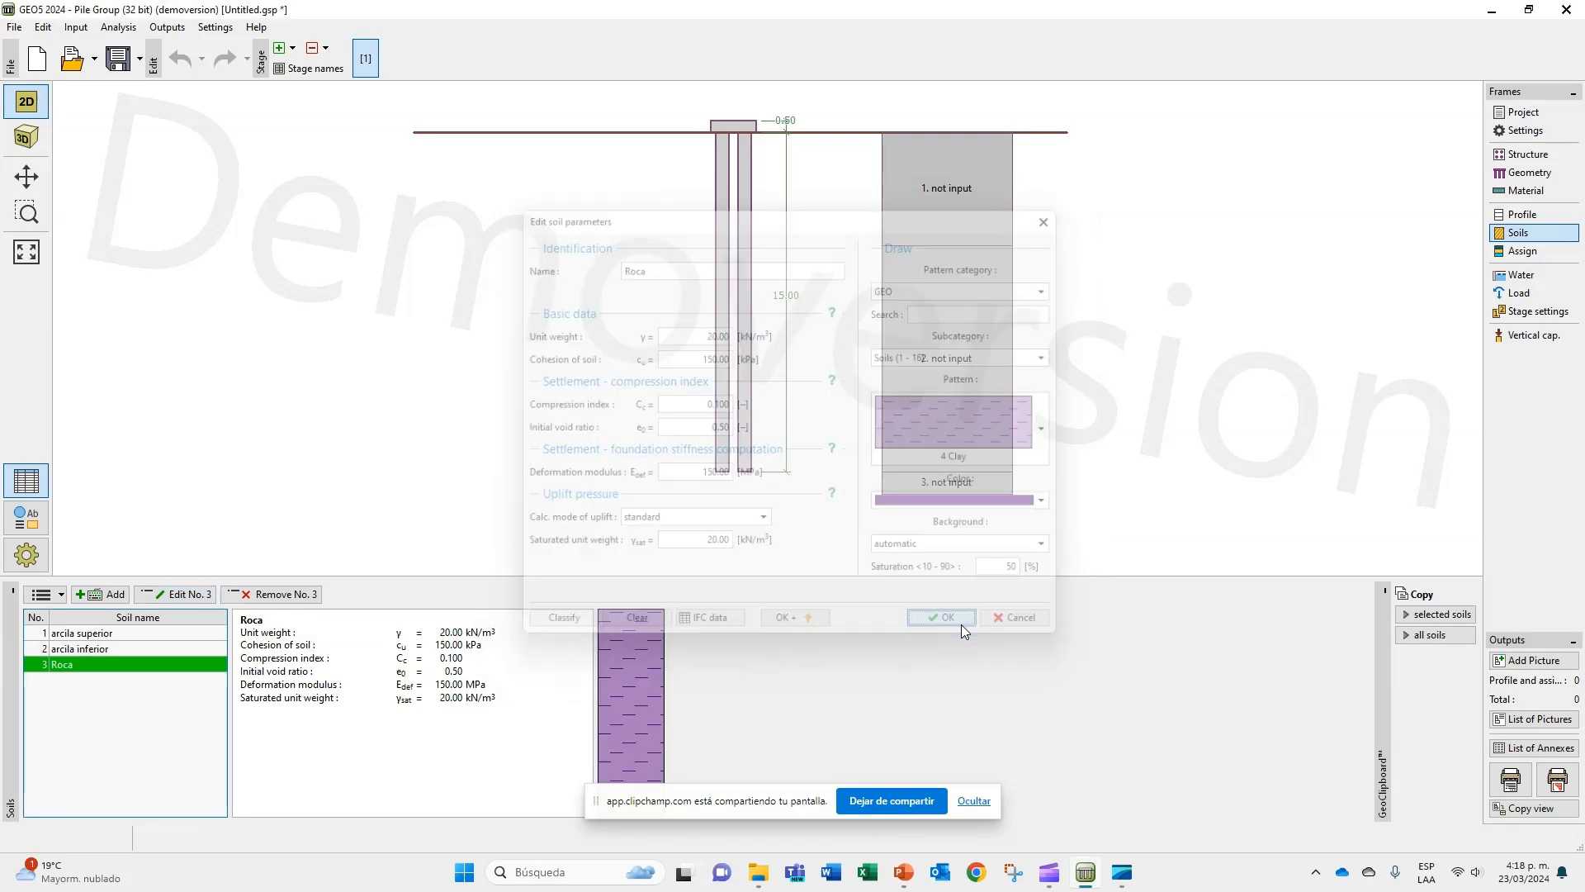
Step: Assign arcila inferior to the second profile layer and Roca to the third layer
{"action": "left_click", "coordinate": [1522, 250]}
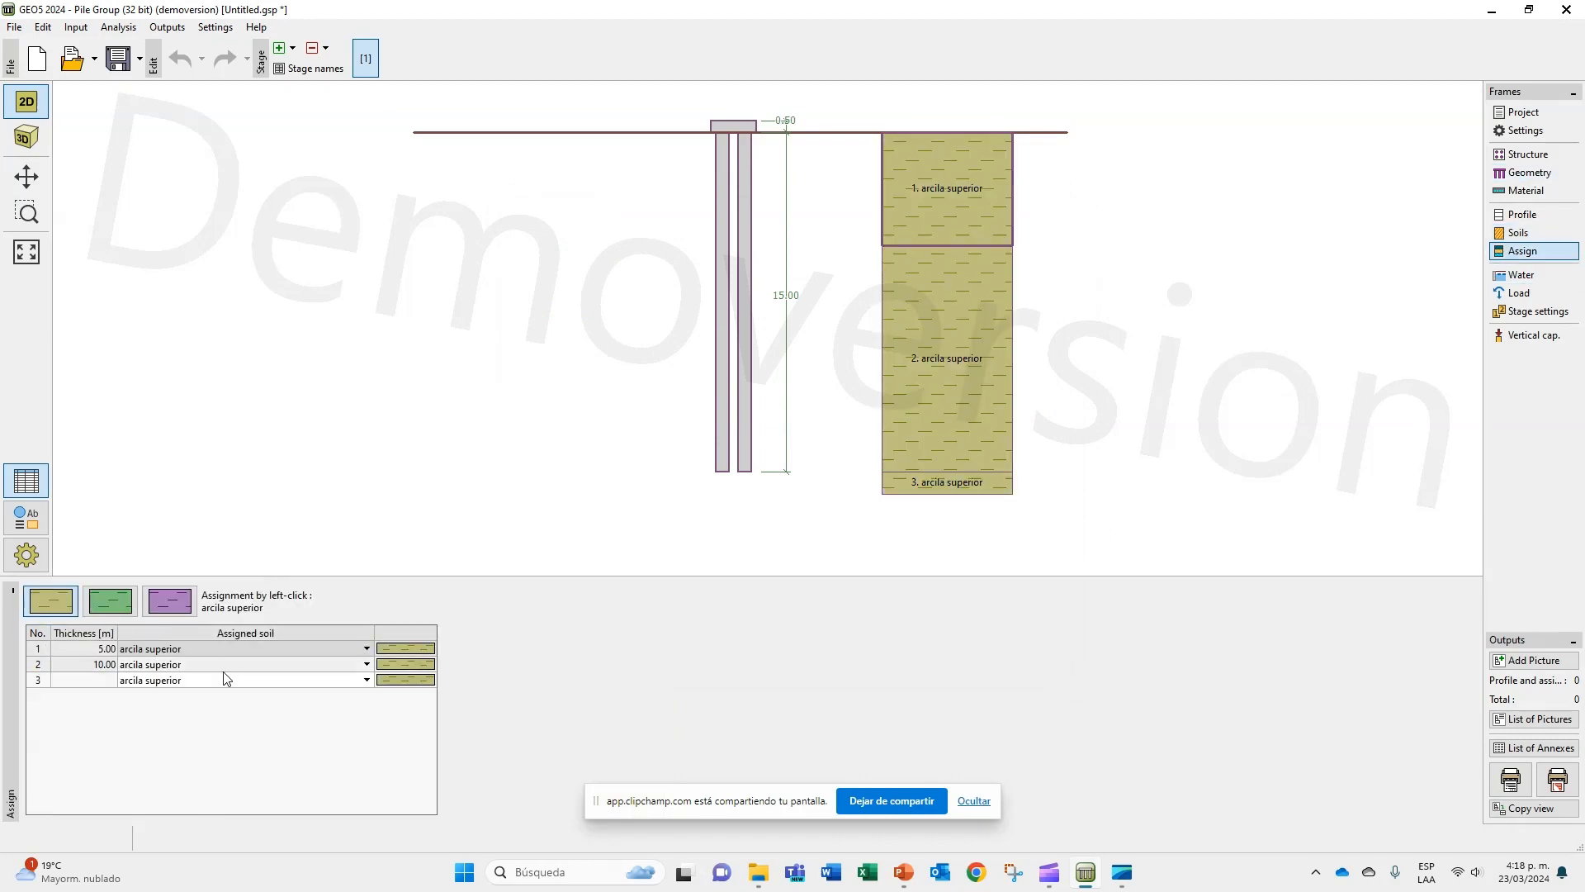
{"action": "left_click", "coordinate": [256, 673]}
{"action": "left_click", "coordinate": [248, 666]}
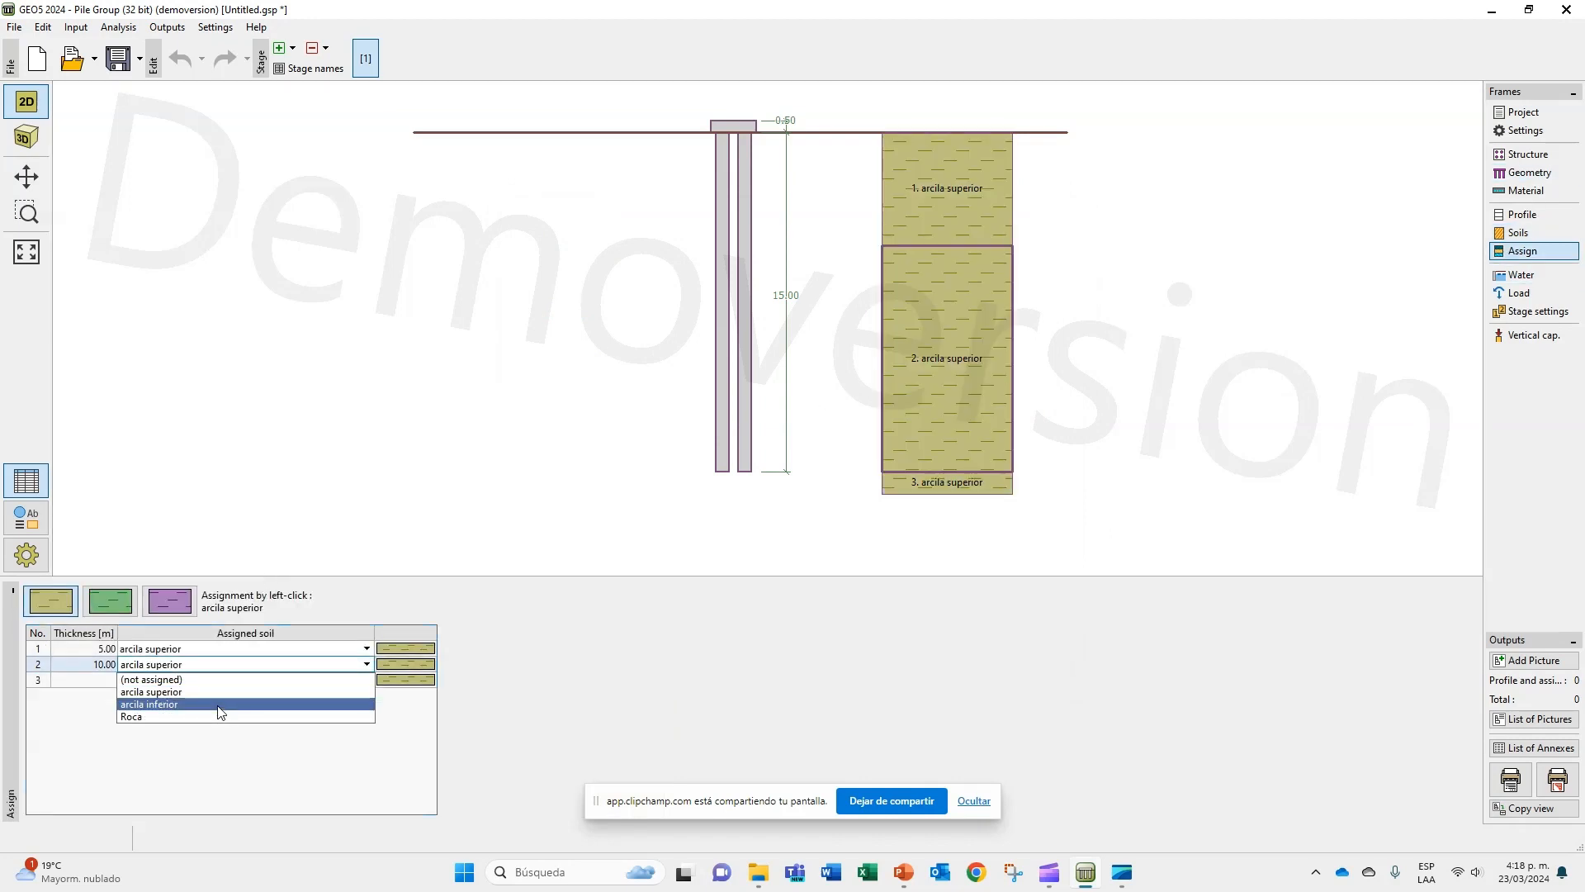
{"action": "left_click", "coordinate": [219, 703]}
{"action": "left_click", "coordinate": [220, 680]}
{"action": "left_click", "coordinate": [220, 680]}
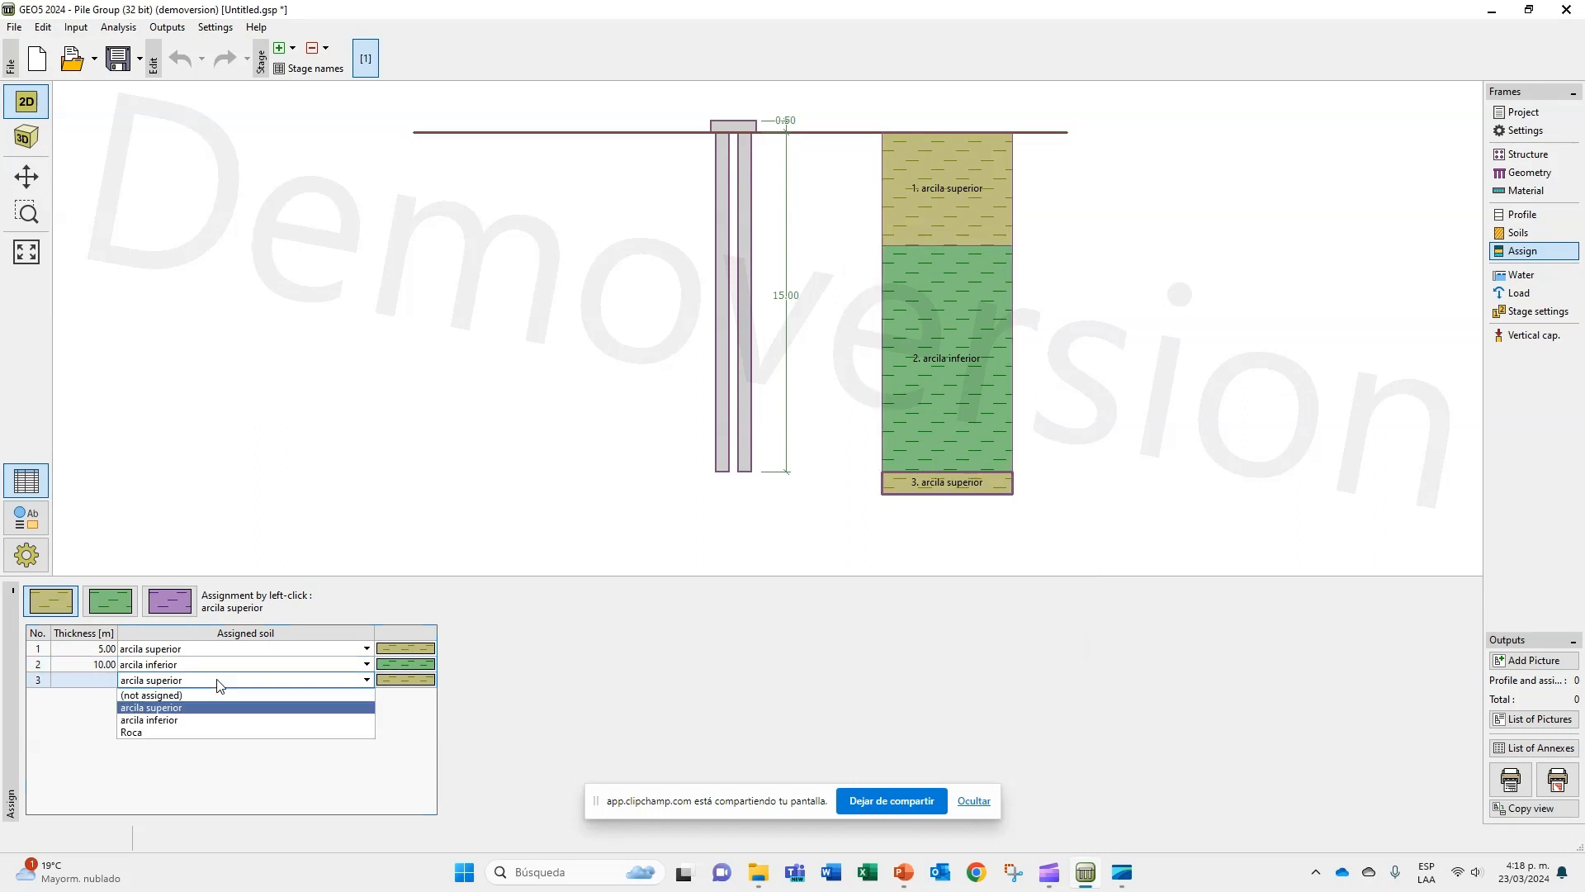
{"action": "left_click", "coordinate": [200, 731]}
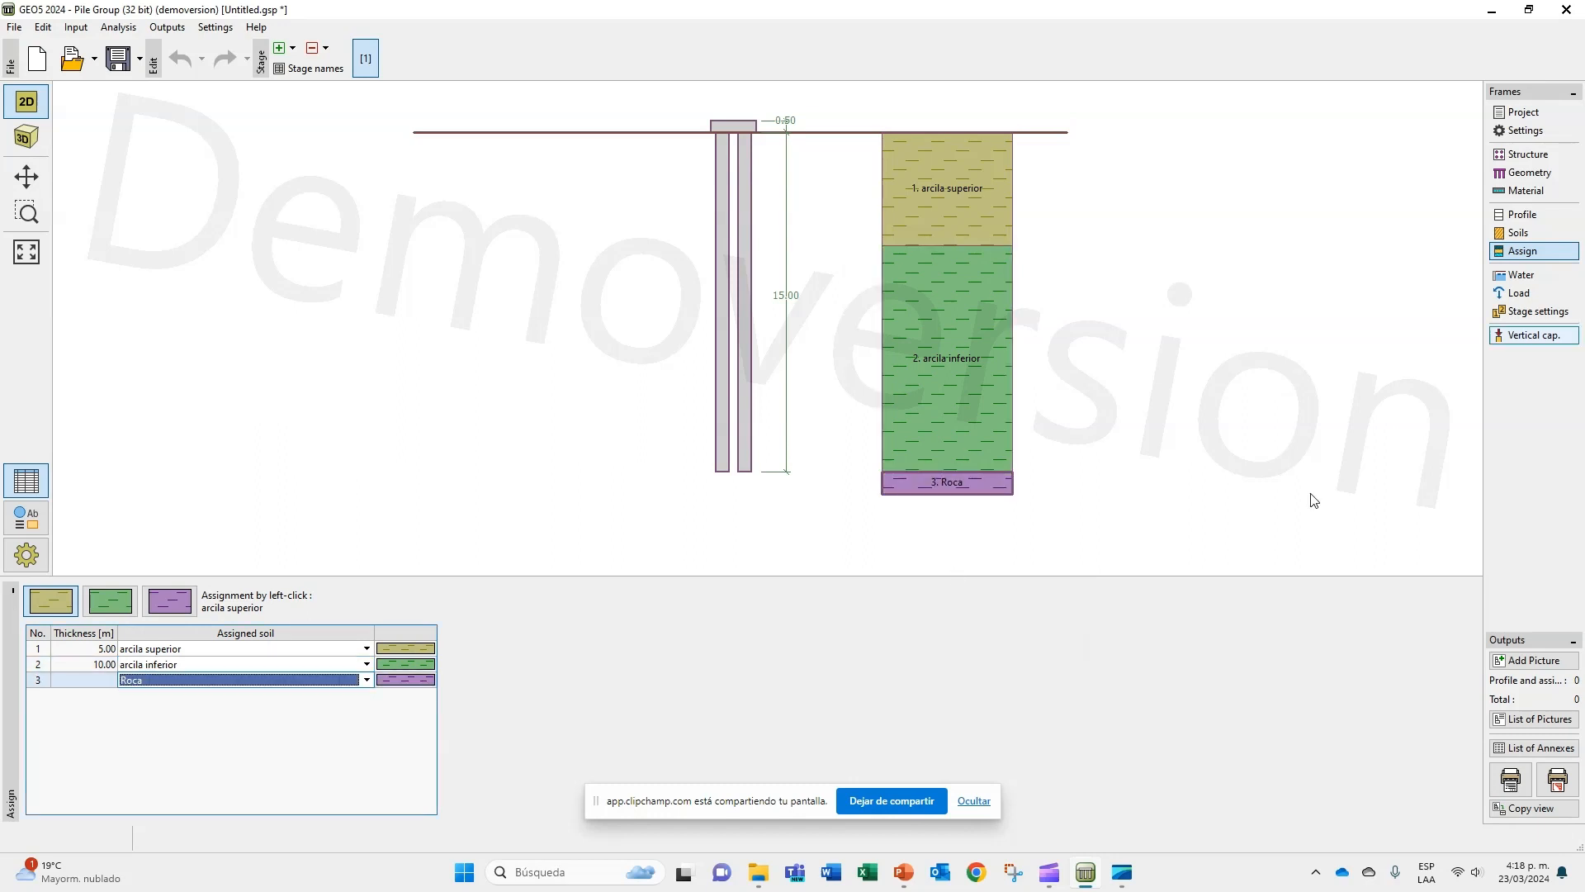
Step: Enable ground water and set its depth from the ground surface to 5 m
{"action": "left_click", "coordinate": [1526, 275]}
{"action": "left_click", "coordinate": [43, 593]}
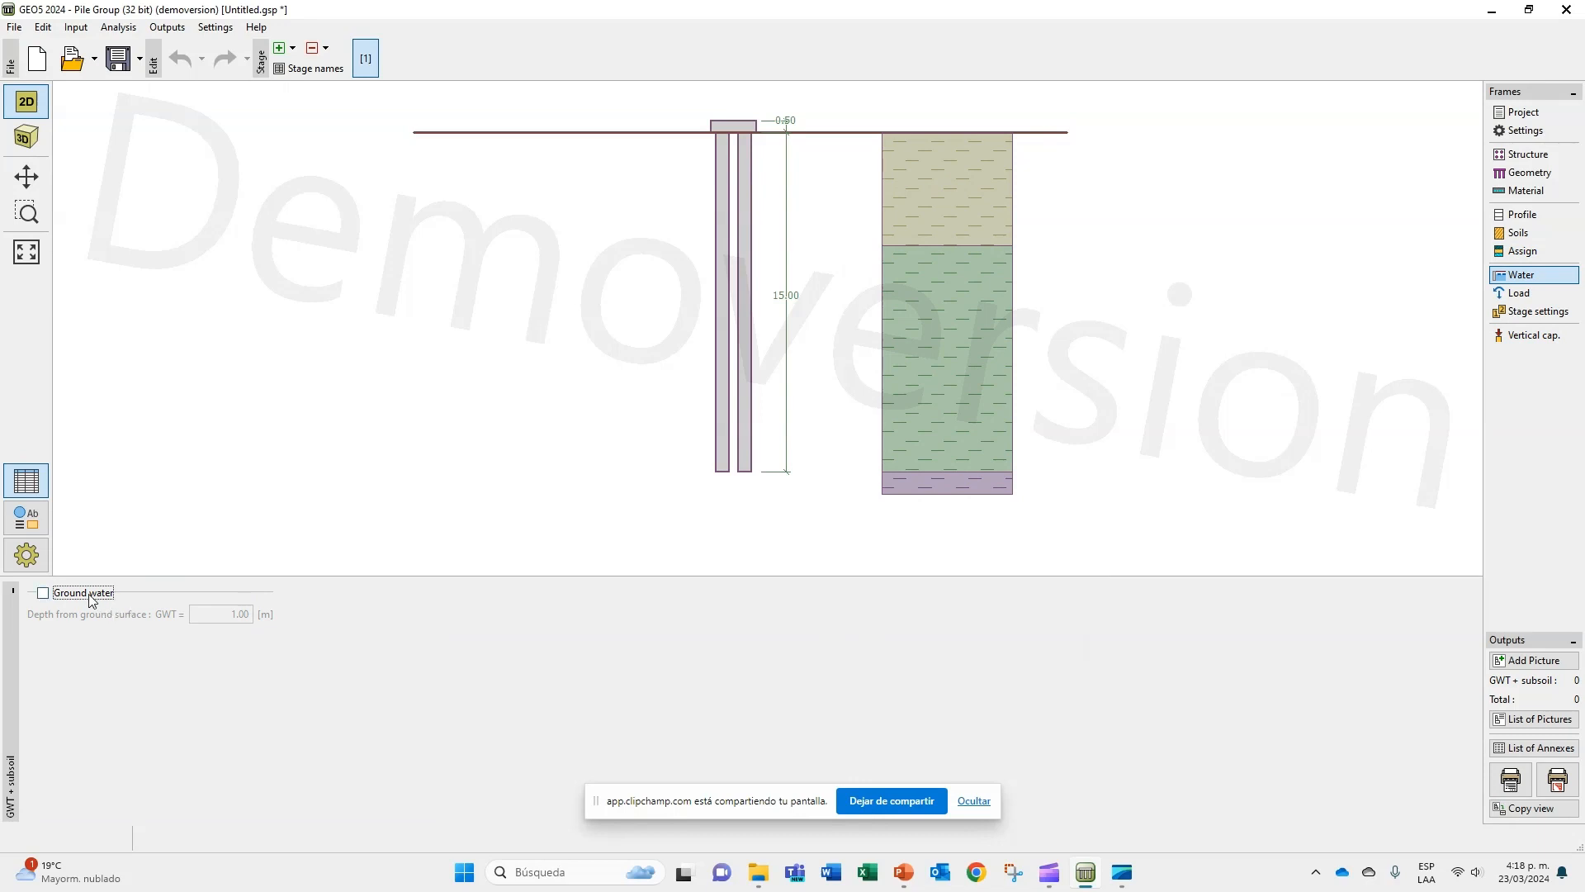
{"action": "left_click", "coordinate": [215, 614]}
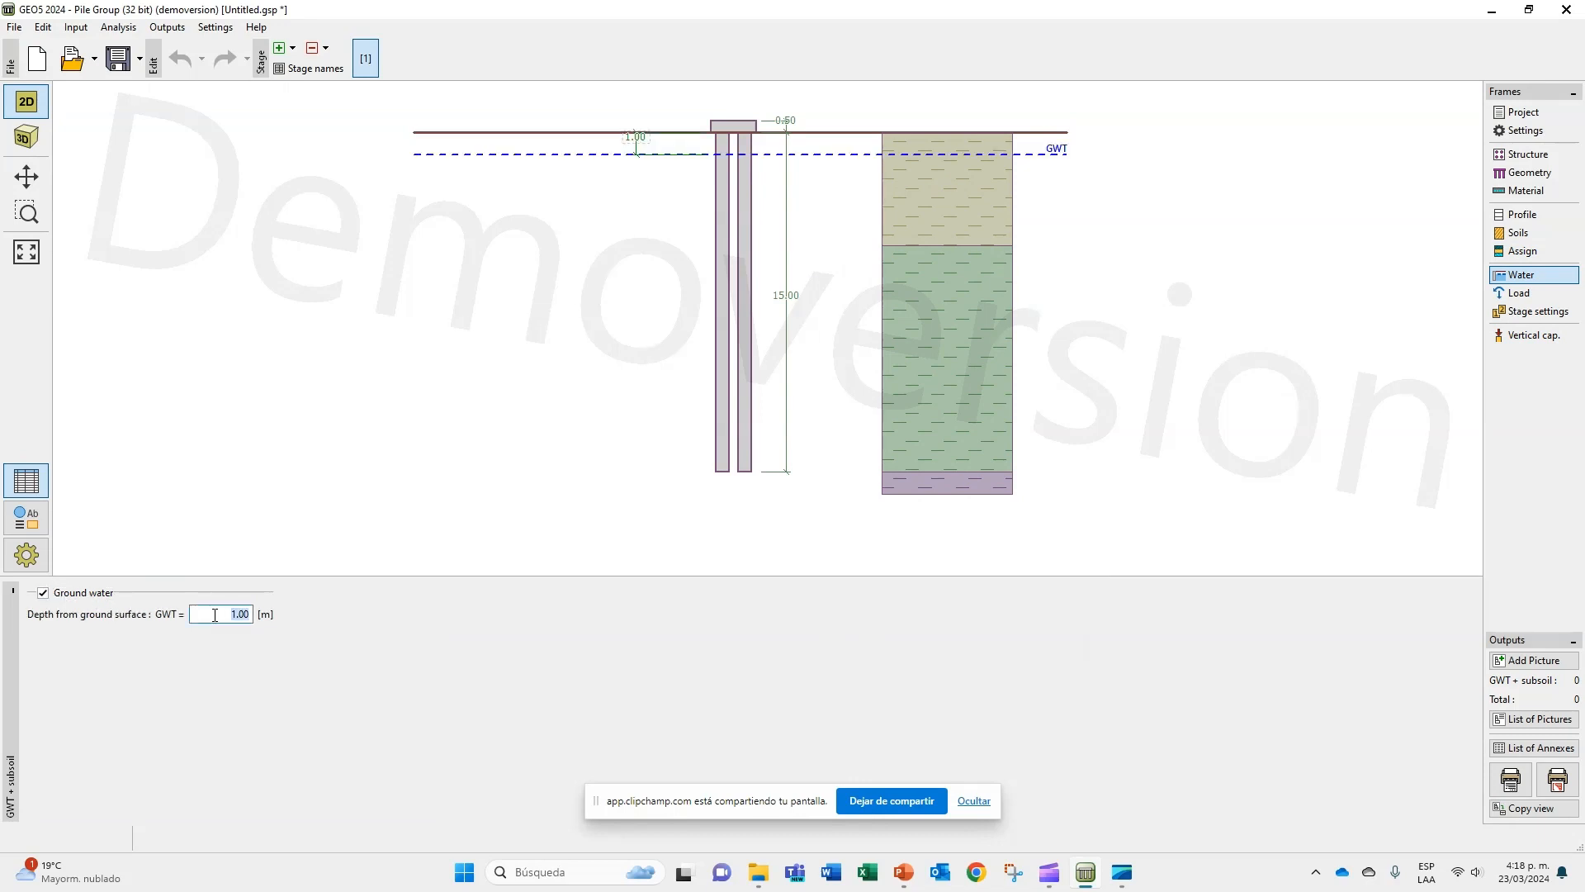
{"action": "type", "text": "5"}
{"action": "key", "text": "Return"}
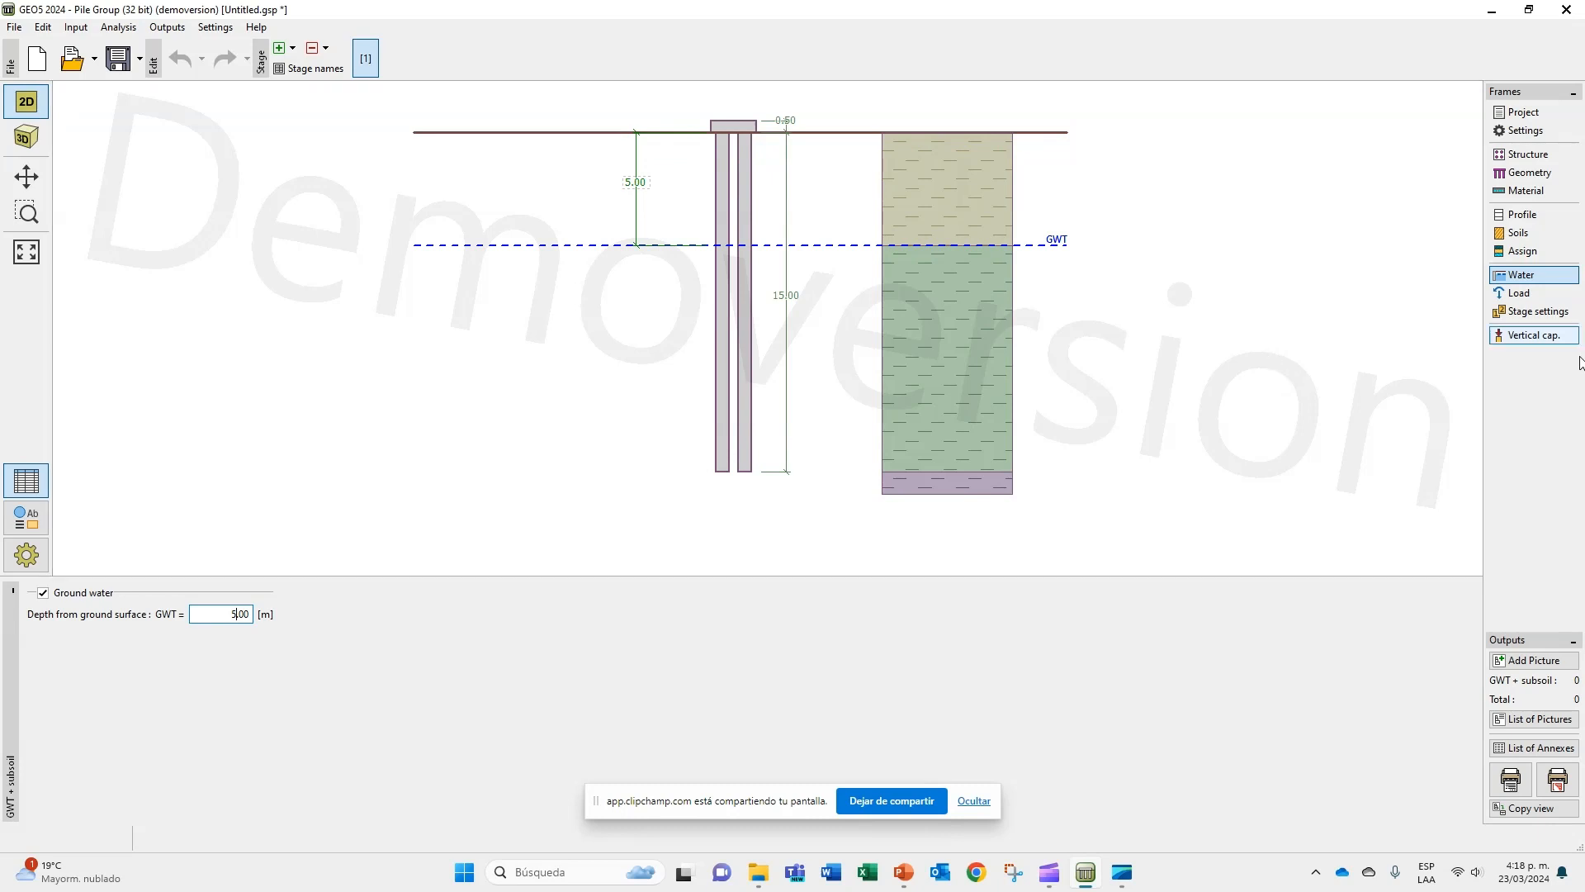
{"action": "left_click", "coordinate": [965, 800]}
Step: Include the self weight of the pile and add a design load with a vertical force of 1 kN
{"action": "left_click", "coordinate": [1518, 299]}
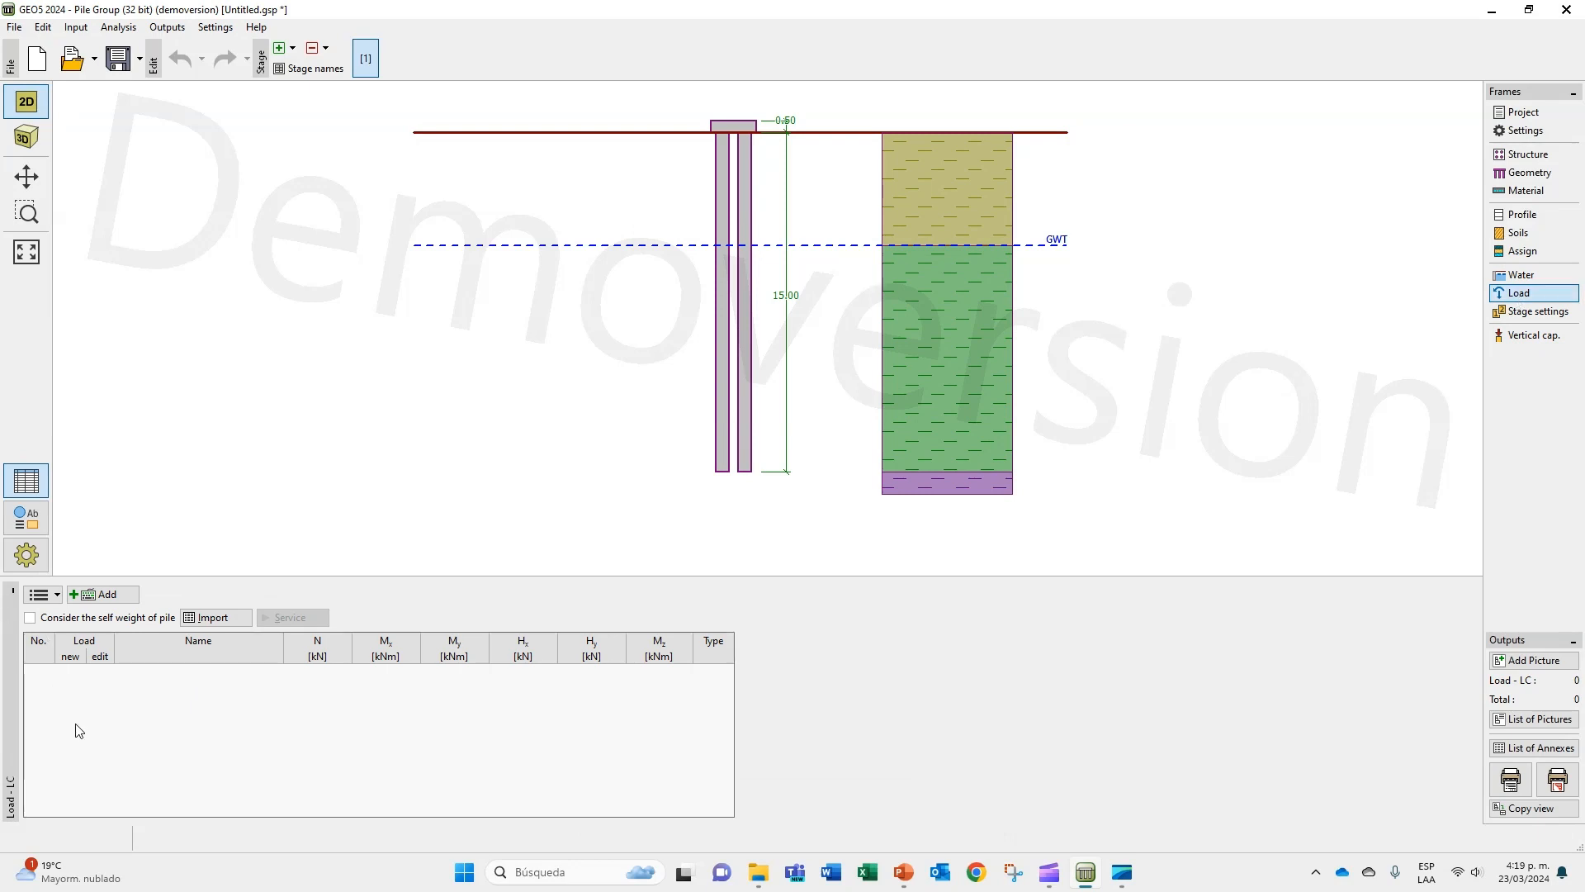
{"action": "left_click", "coordinate": [101, 622]}
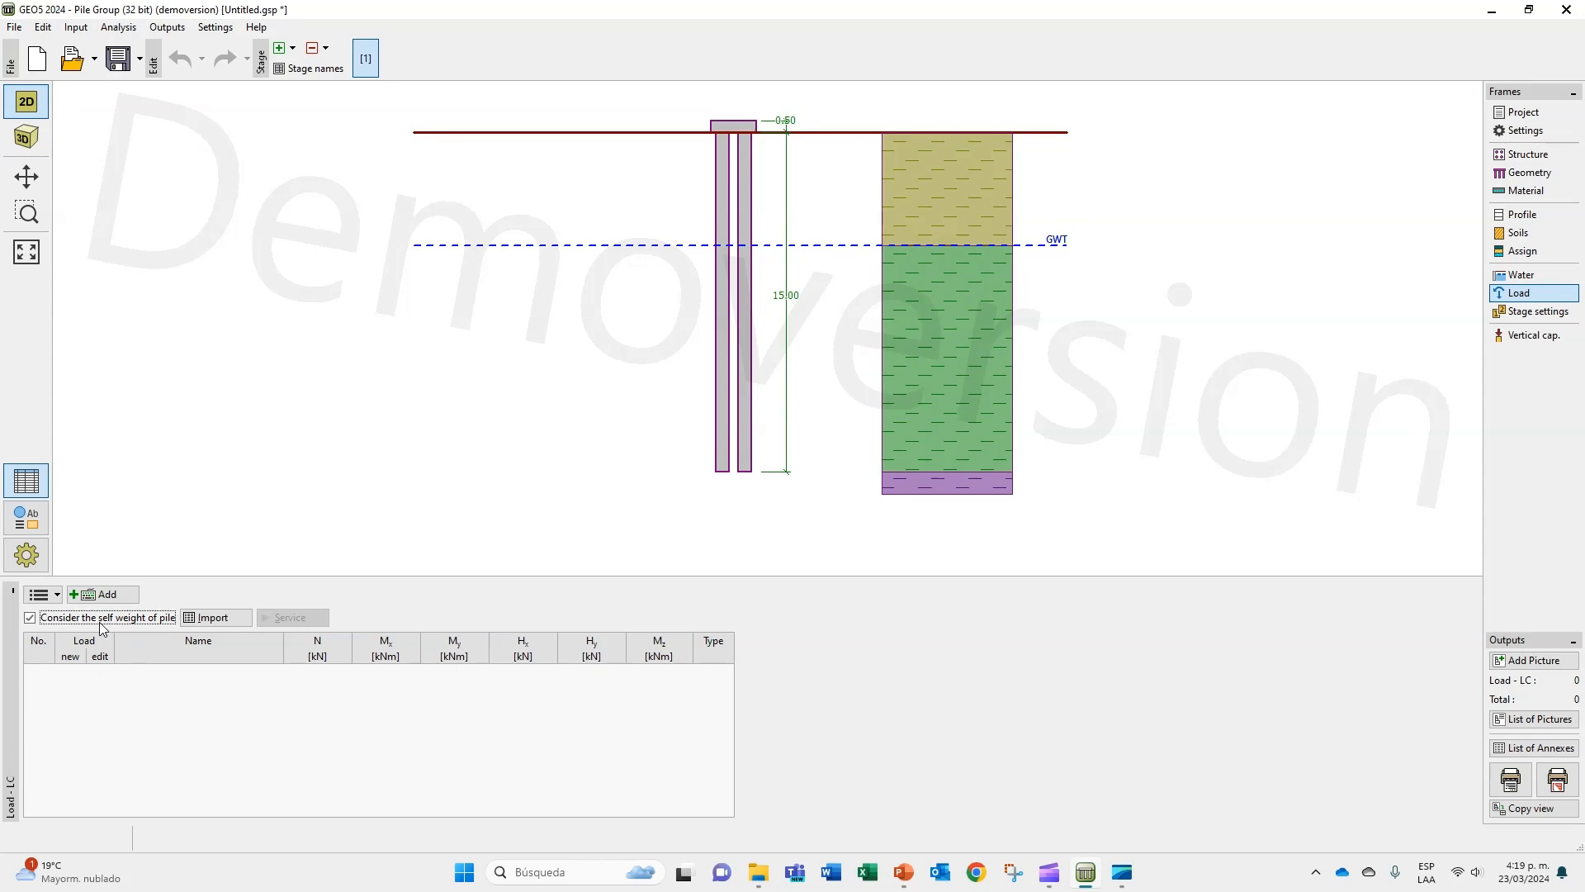
{"action": "left_click", "coordinate": [103, 594]}
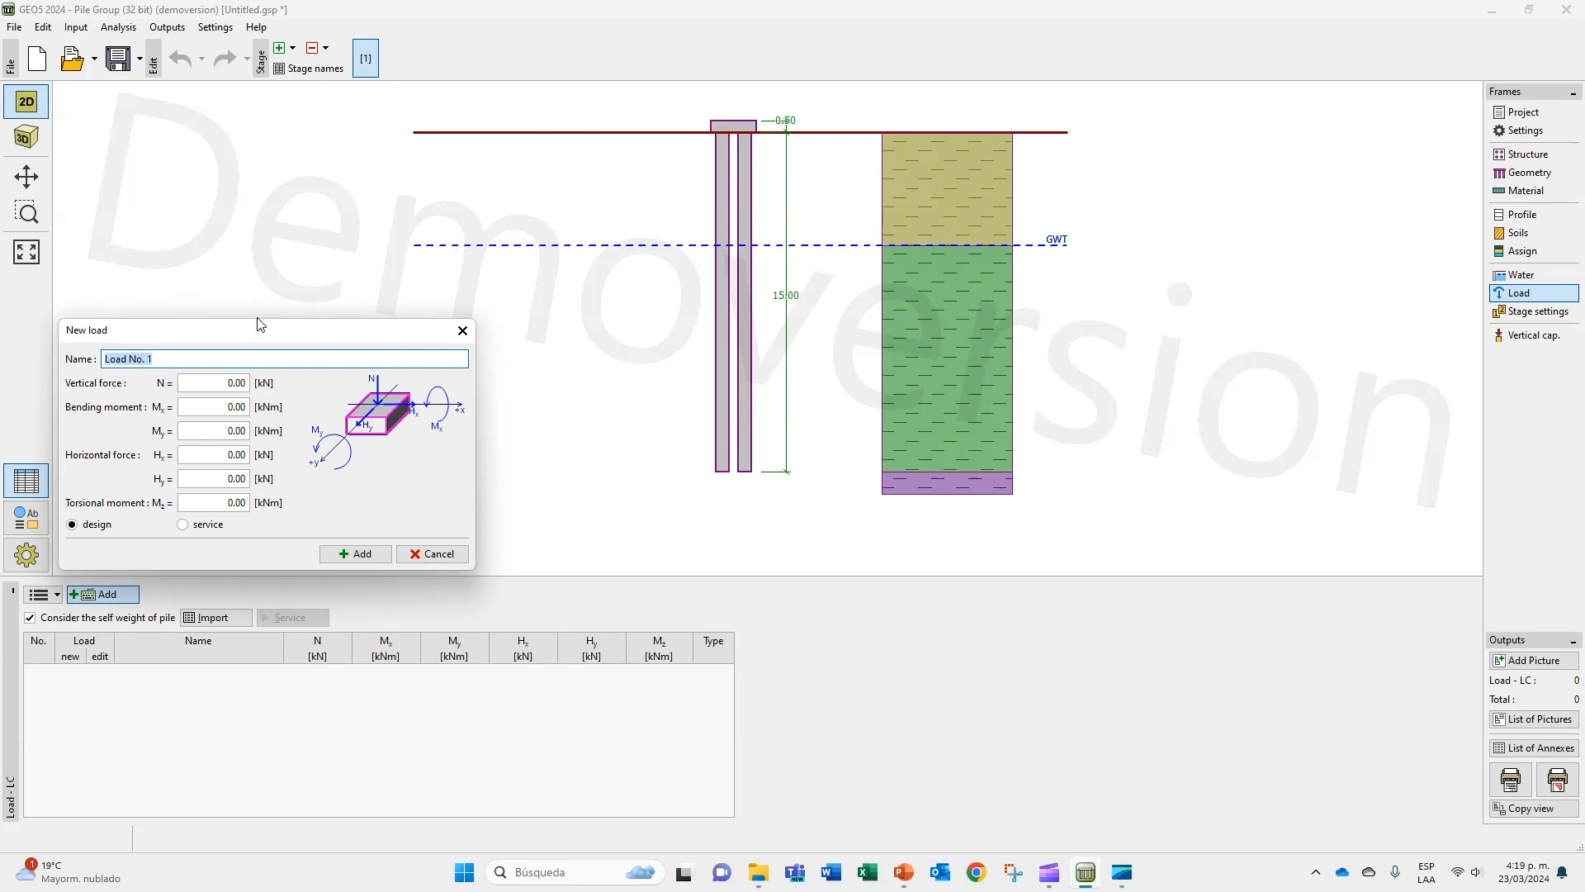
{"action": "left_click_drag", "start_coordinate": [260, 323], "coordinate": [751, 424]}
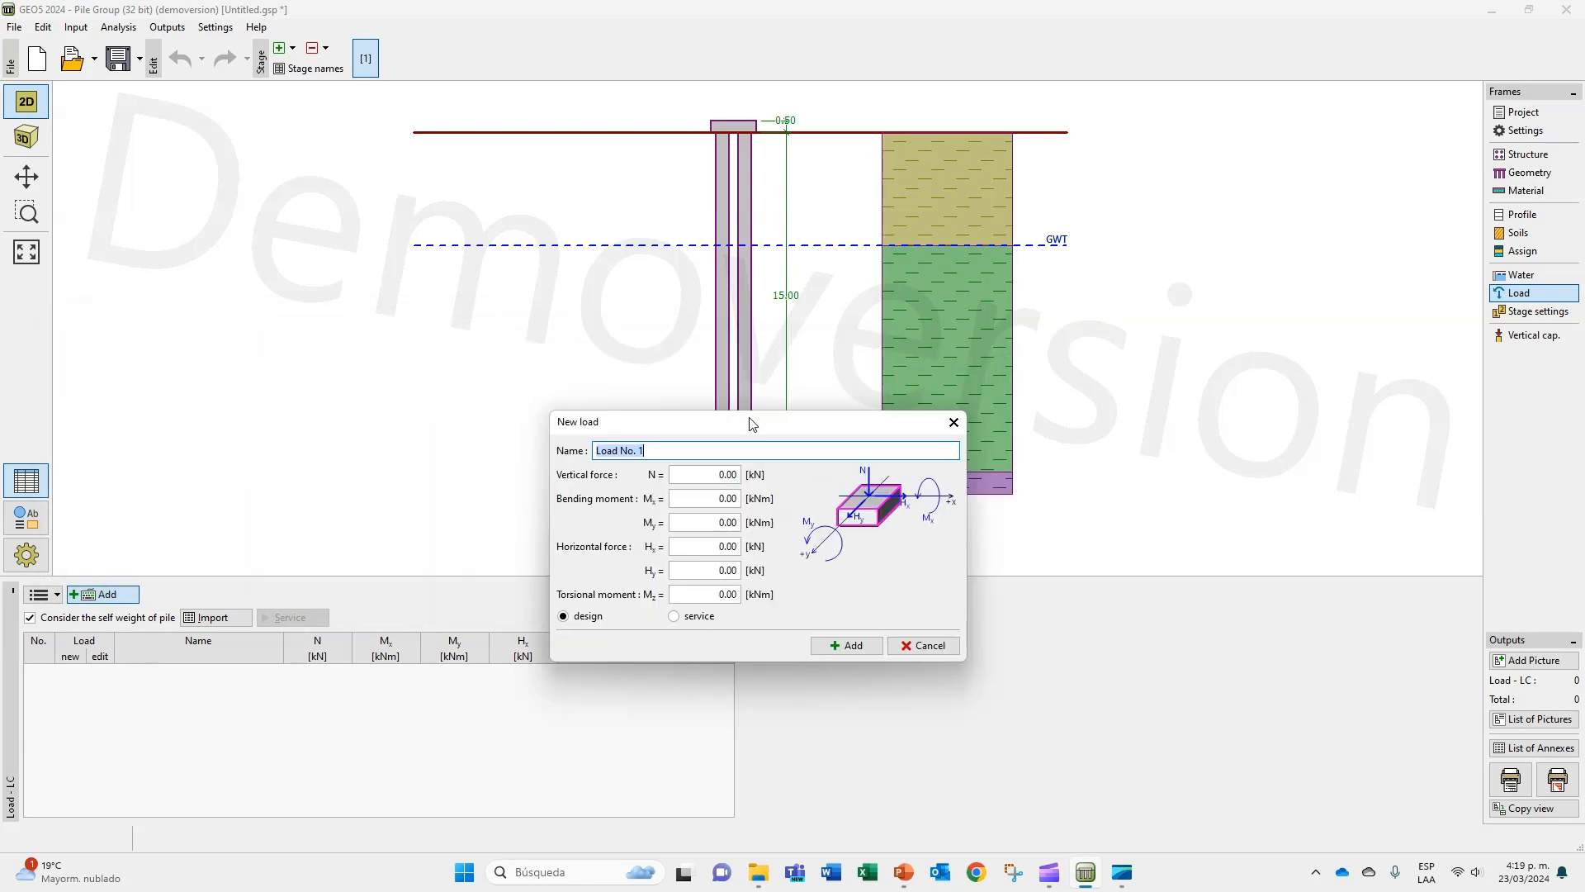
{"action": "left_click", "coordinate": [720, 474]}
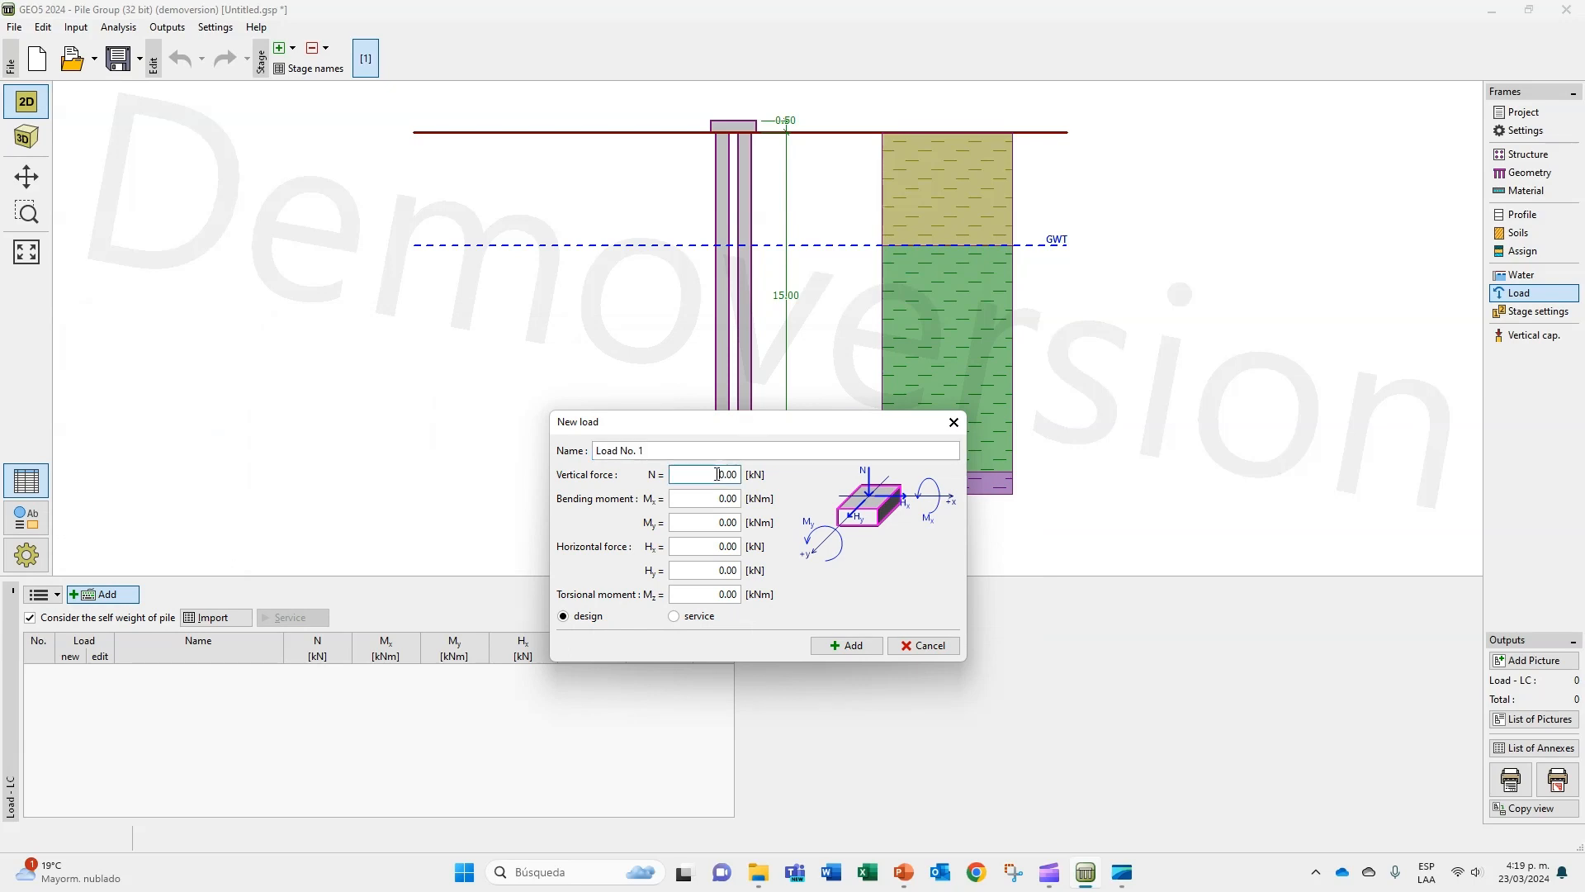
{"action": "type", "text": "1"}
{"action": "left_click", "coordinate": [829, 648]}
Step: Add a second load of service type with the same 1 kN vertical force and finish adding loads
{"action": "left_click", "coordinate": [699, 619]}
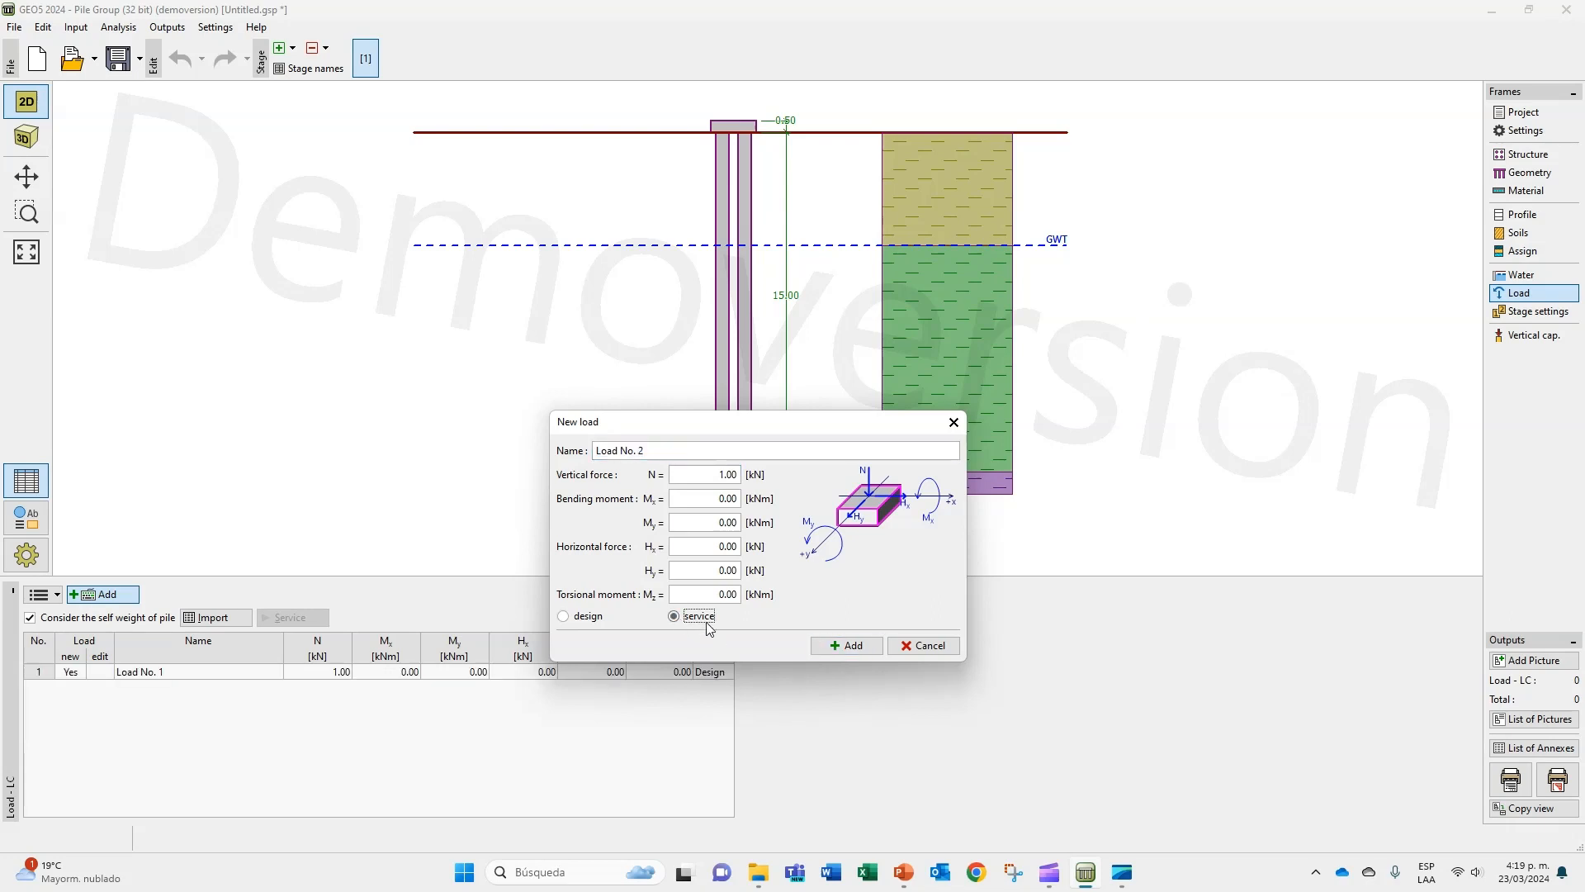
{"action": "left_click", "coordinate": [847, 650]}
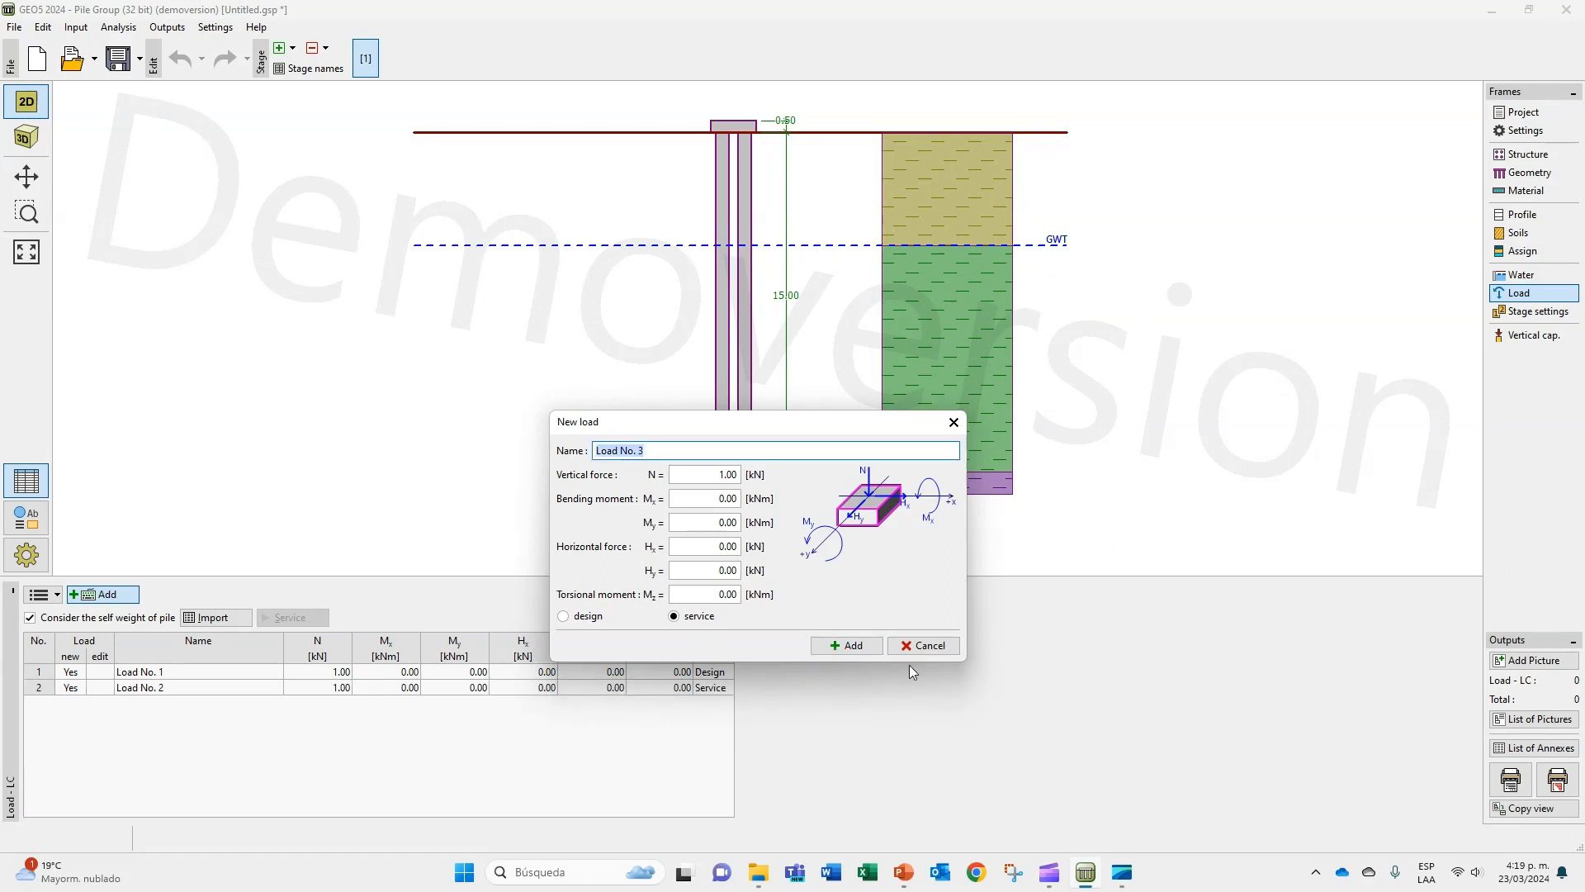
{"action": "left_click", "coordinate": [921, 647]}
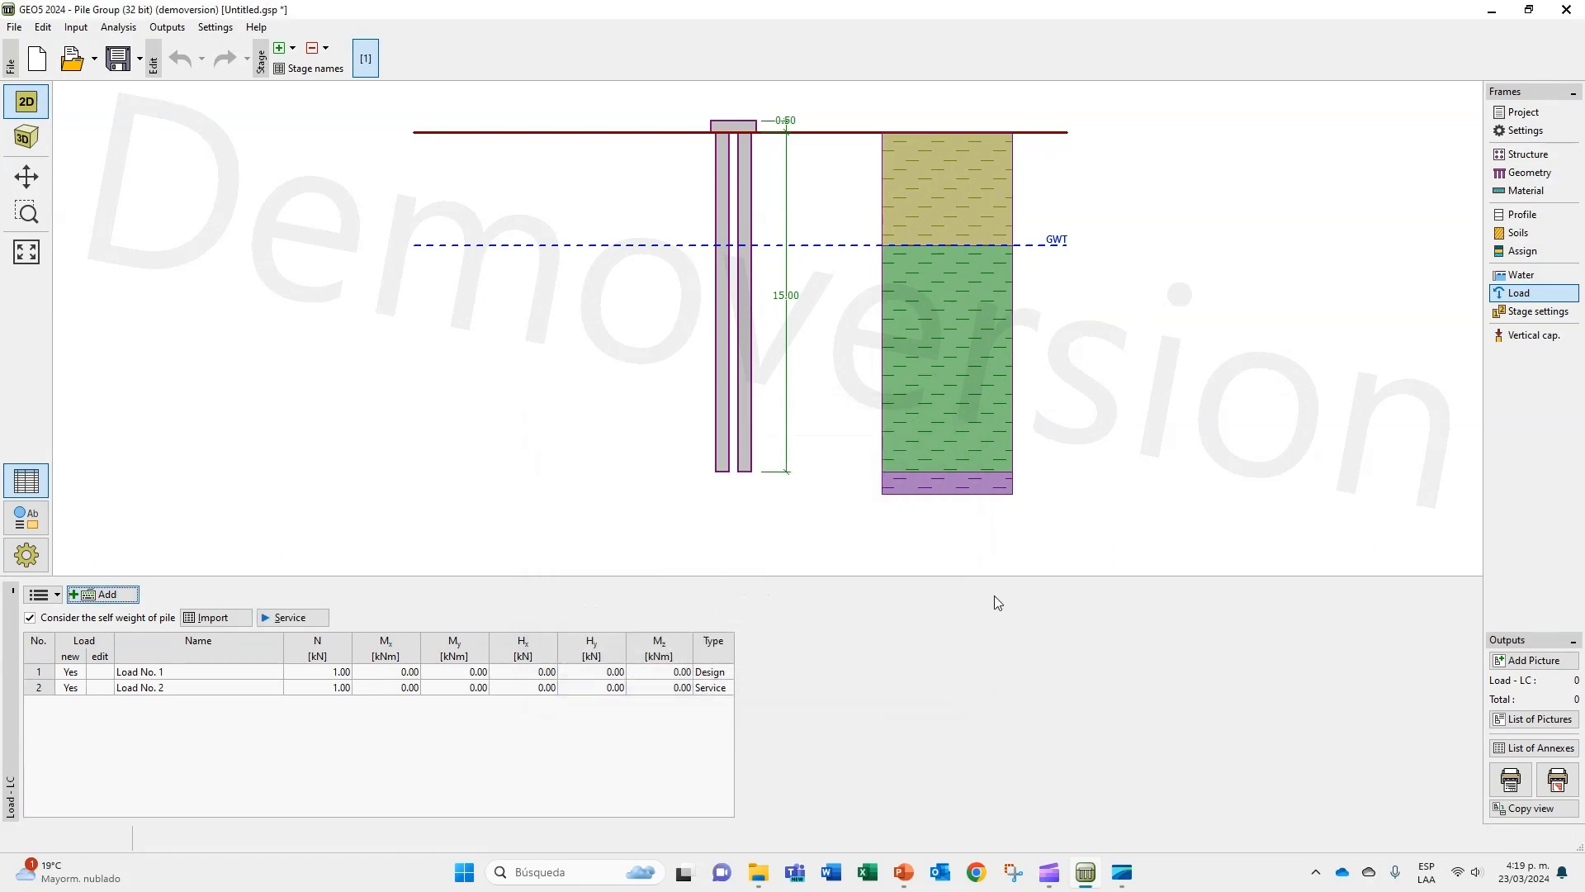
Step: Choose the permanent design situation in the stage settings
{"action": "left_click", "coordinate": [1498, 312]}
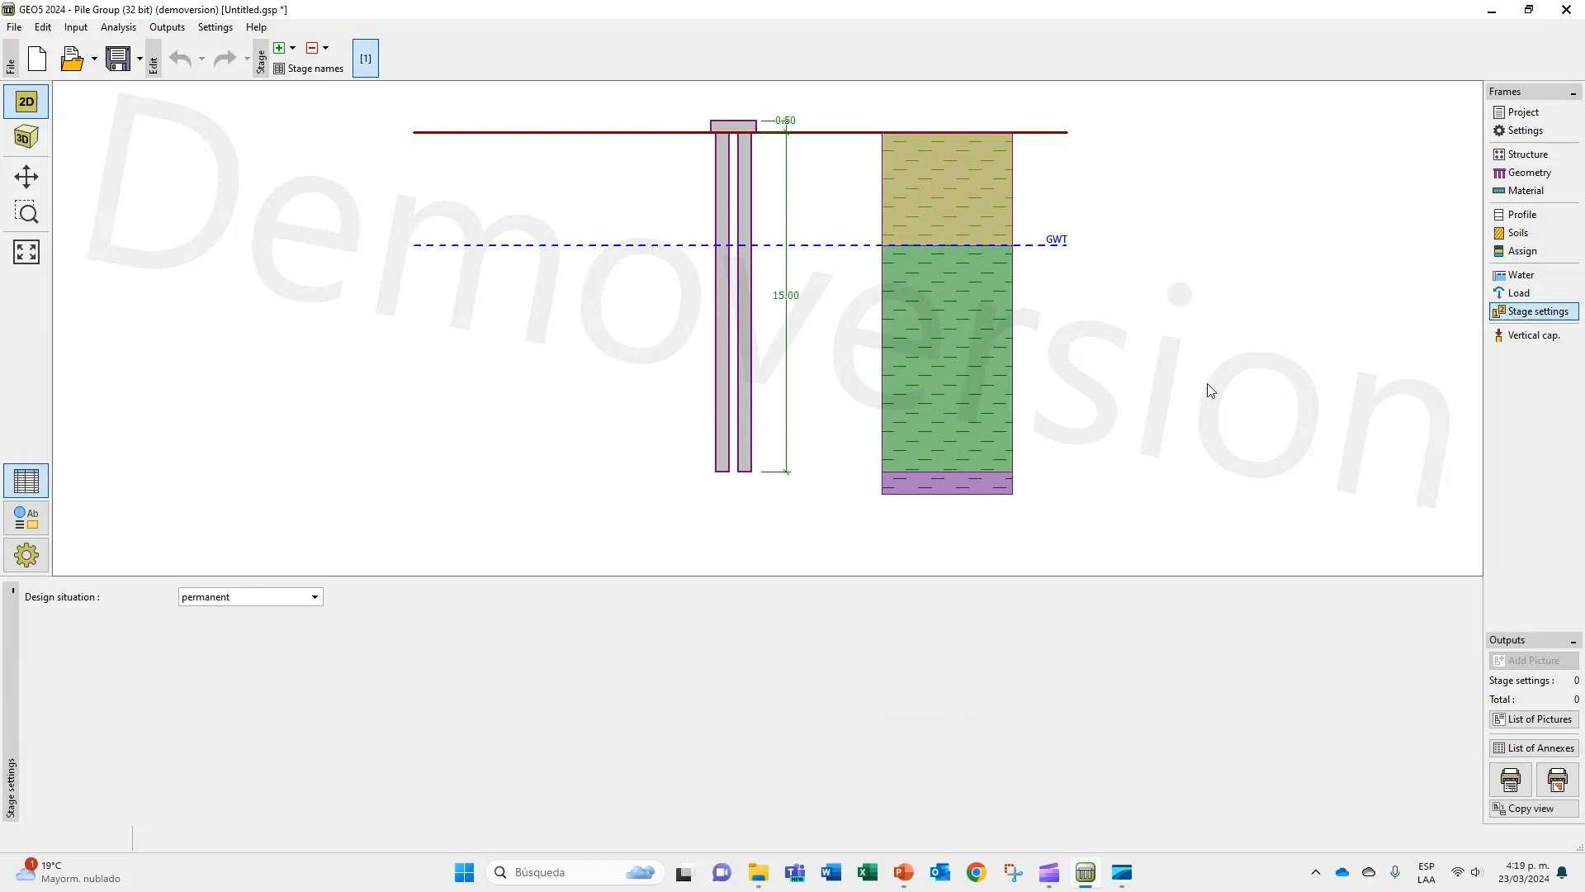
{"action": "left_click", "coordinate": [260, 596]}
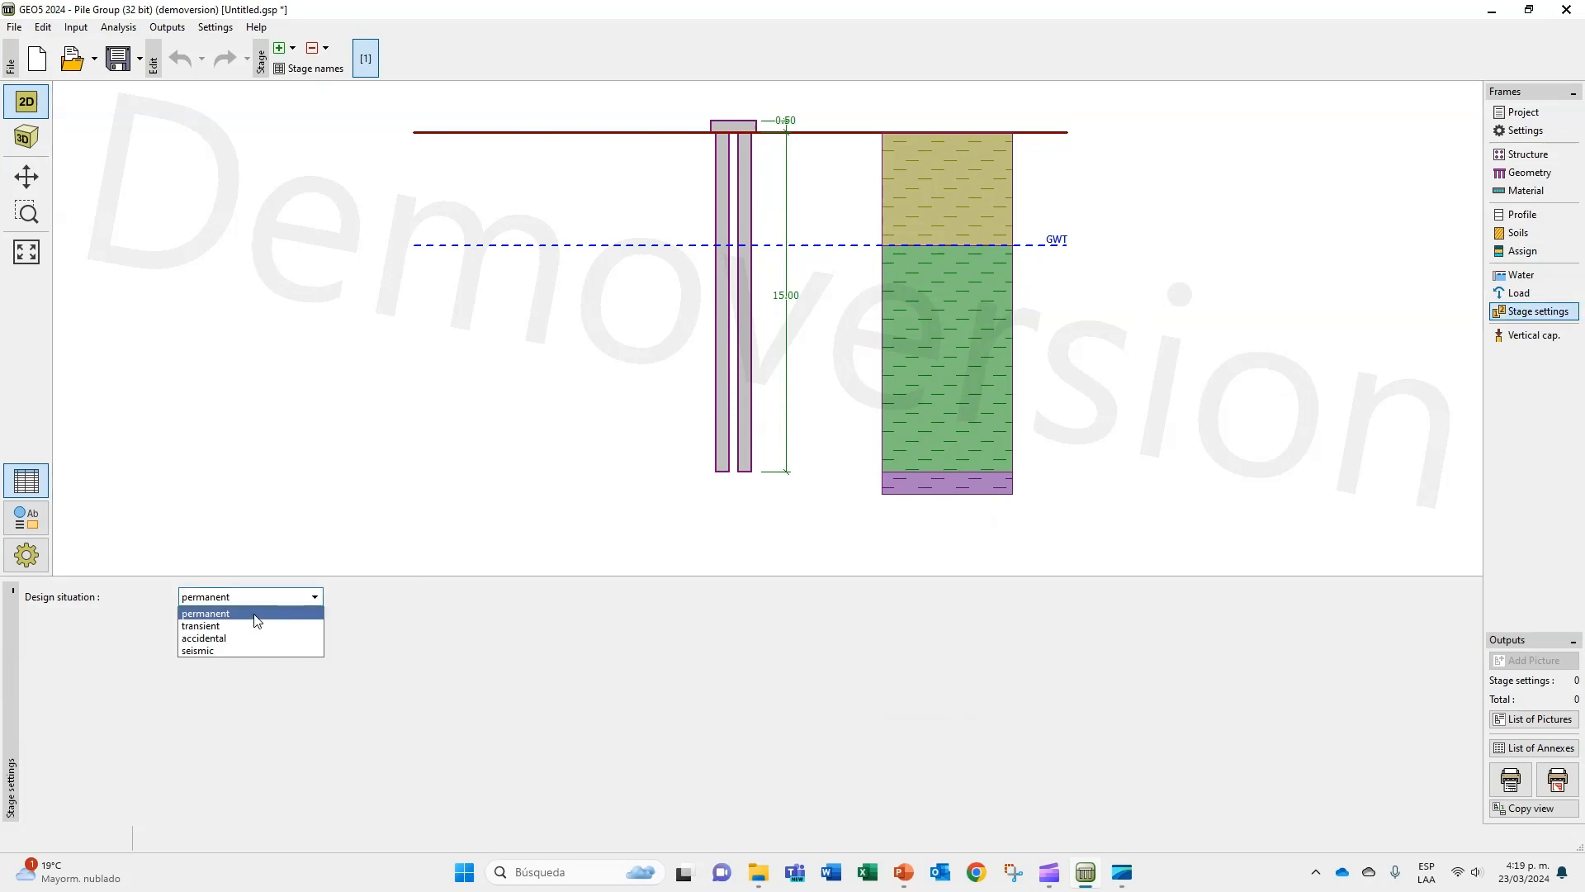
{"action": "left_click", "coordinate": [254, 614]}
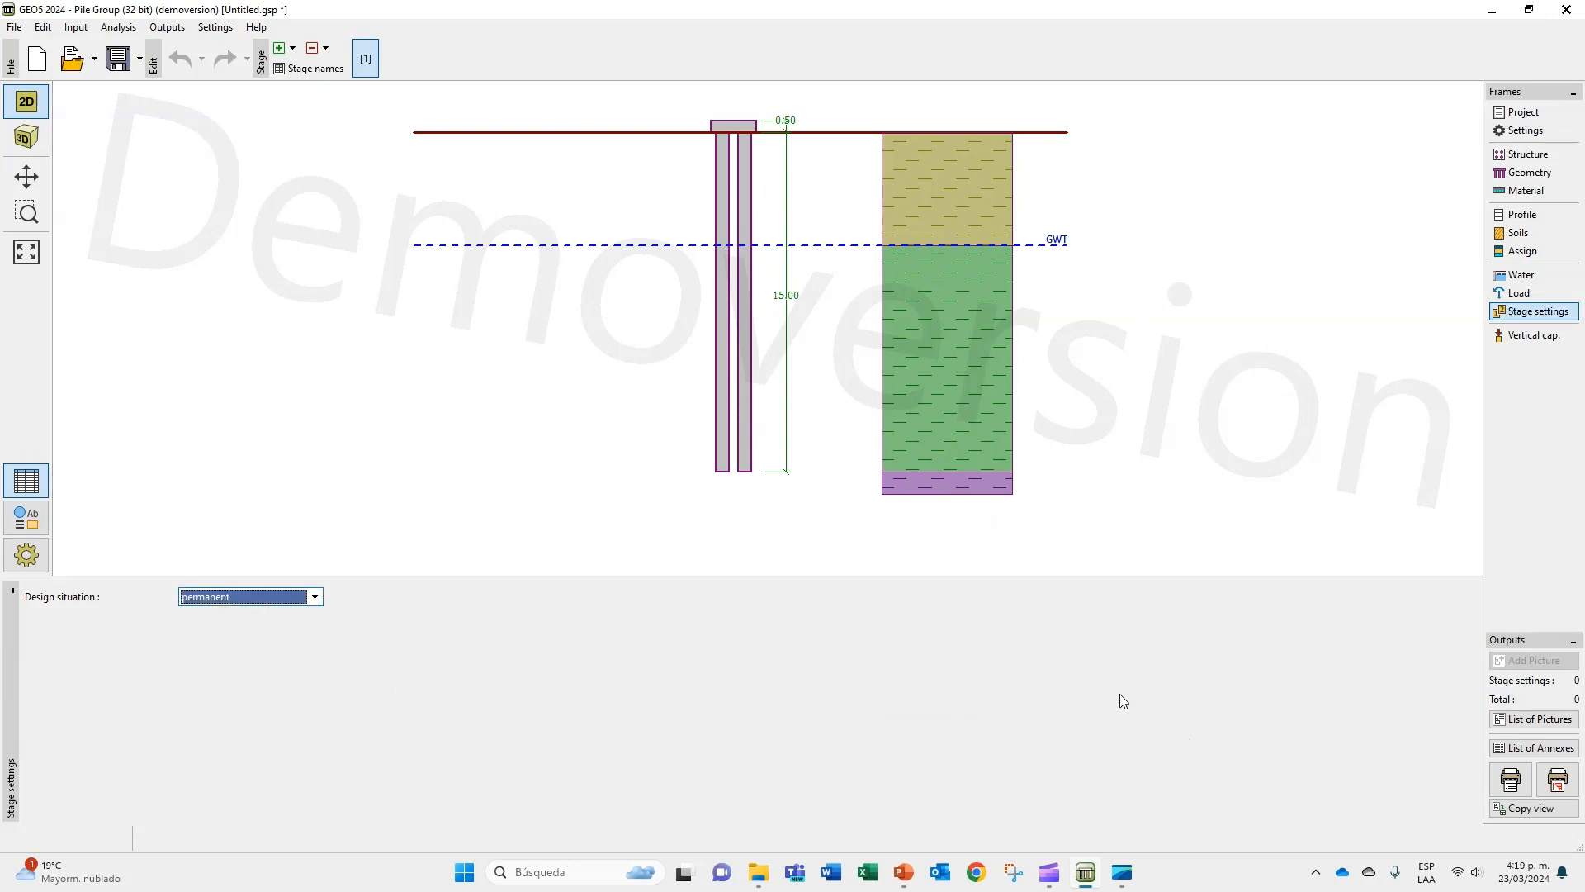
Step: Run the vertical bearing capacity analysis of the pile group and check the group's bearing capacity and maximum vertical force
{"action": "left_click", "coordinate": [1521, 340]}
{"action": "left_click", "coordinate": [776, 466]}
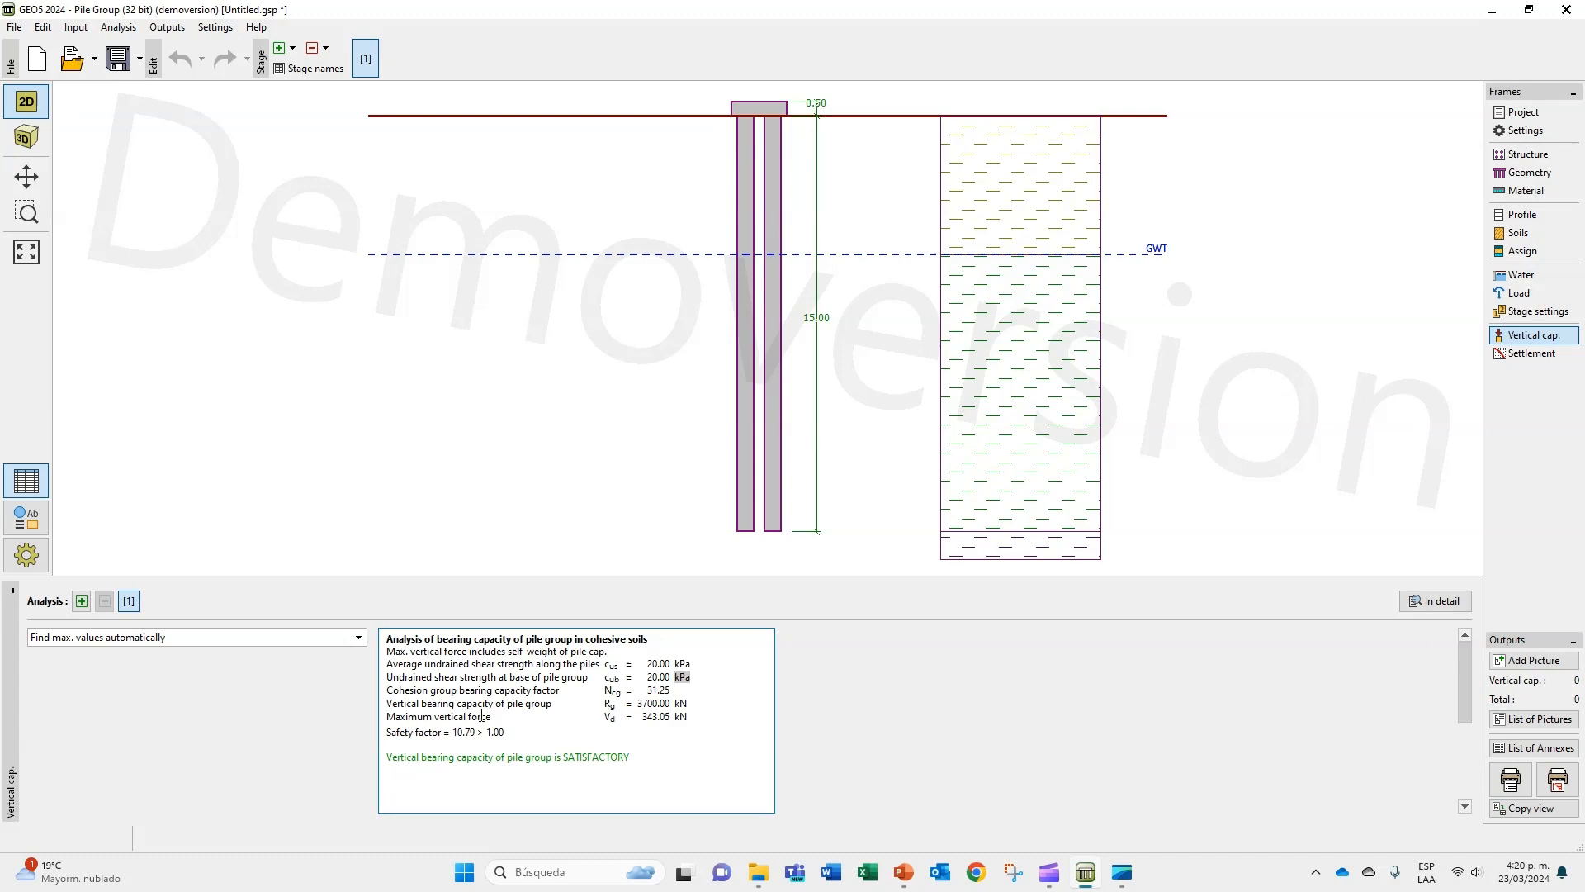
{"action": "double_click", "coordinate": [640, 704]}
{"action": "double_click", "coordinate": [649, 719]}
Step: Switch to the PowerPoint slide show, handwrite 3700 kN in pen beside the pile group plan, and return to GEO5
{"action": "mouse_move", "coordinate": [904, 873]}
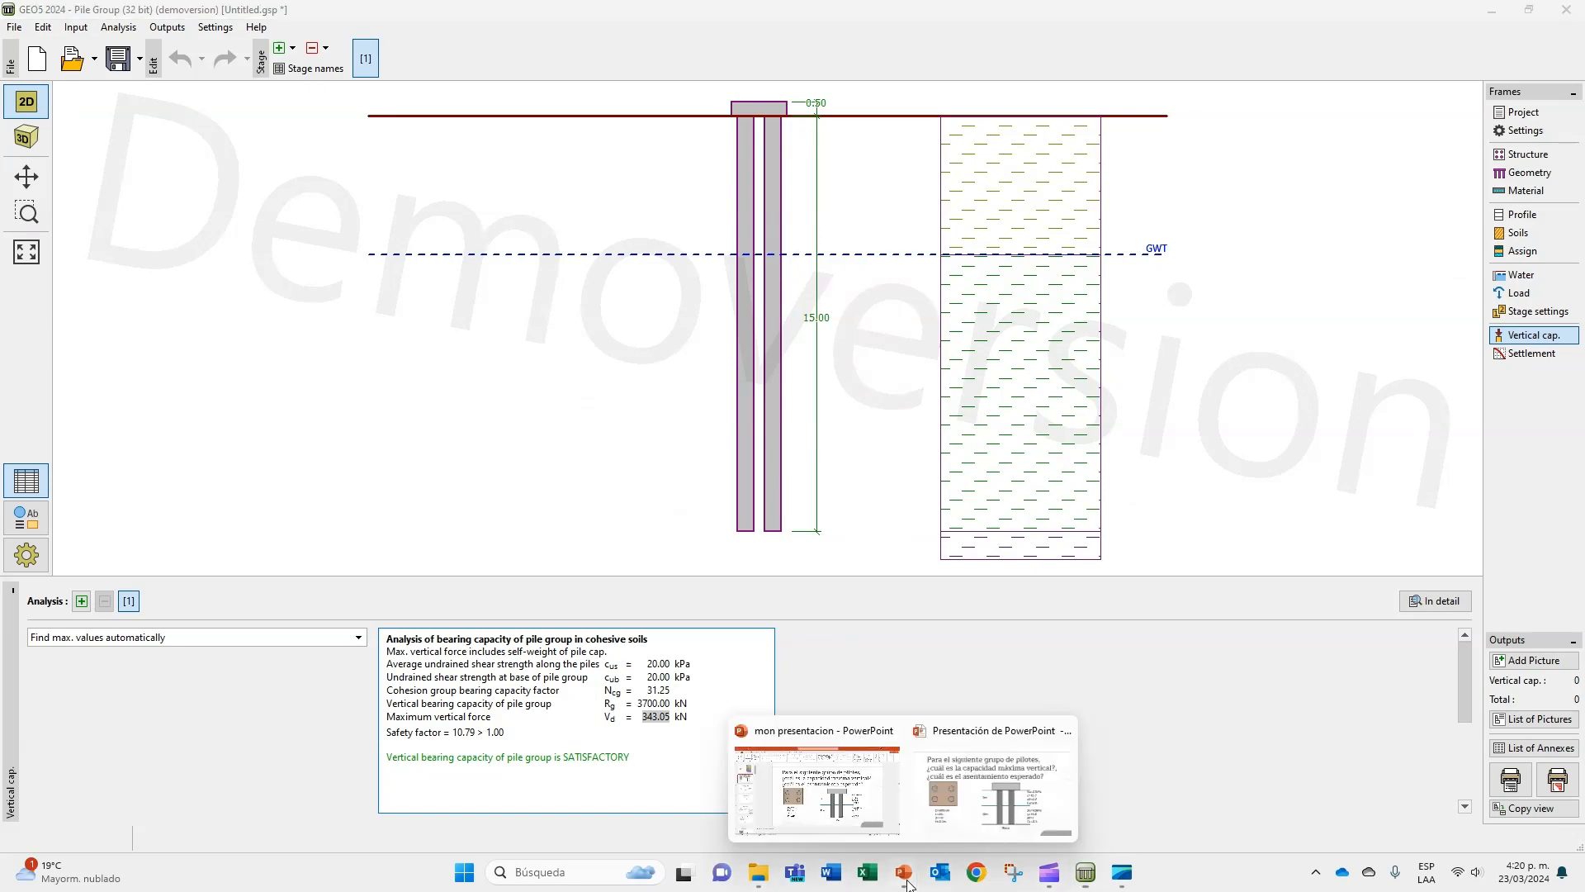
{"action": "left_click", "coordinate": [958, 810]}
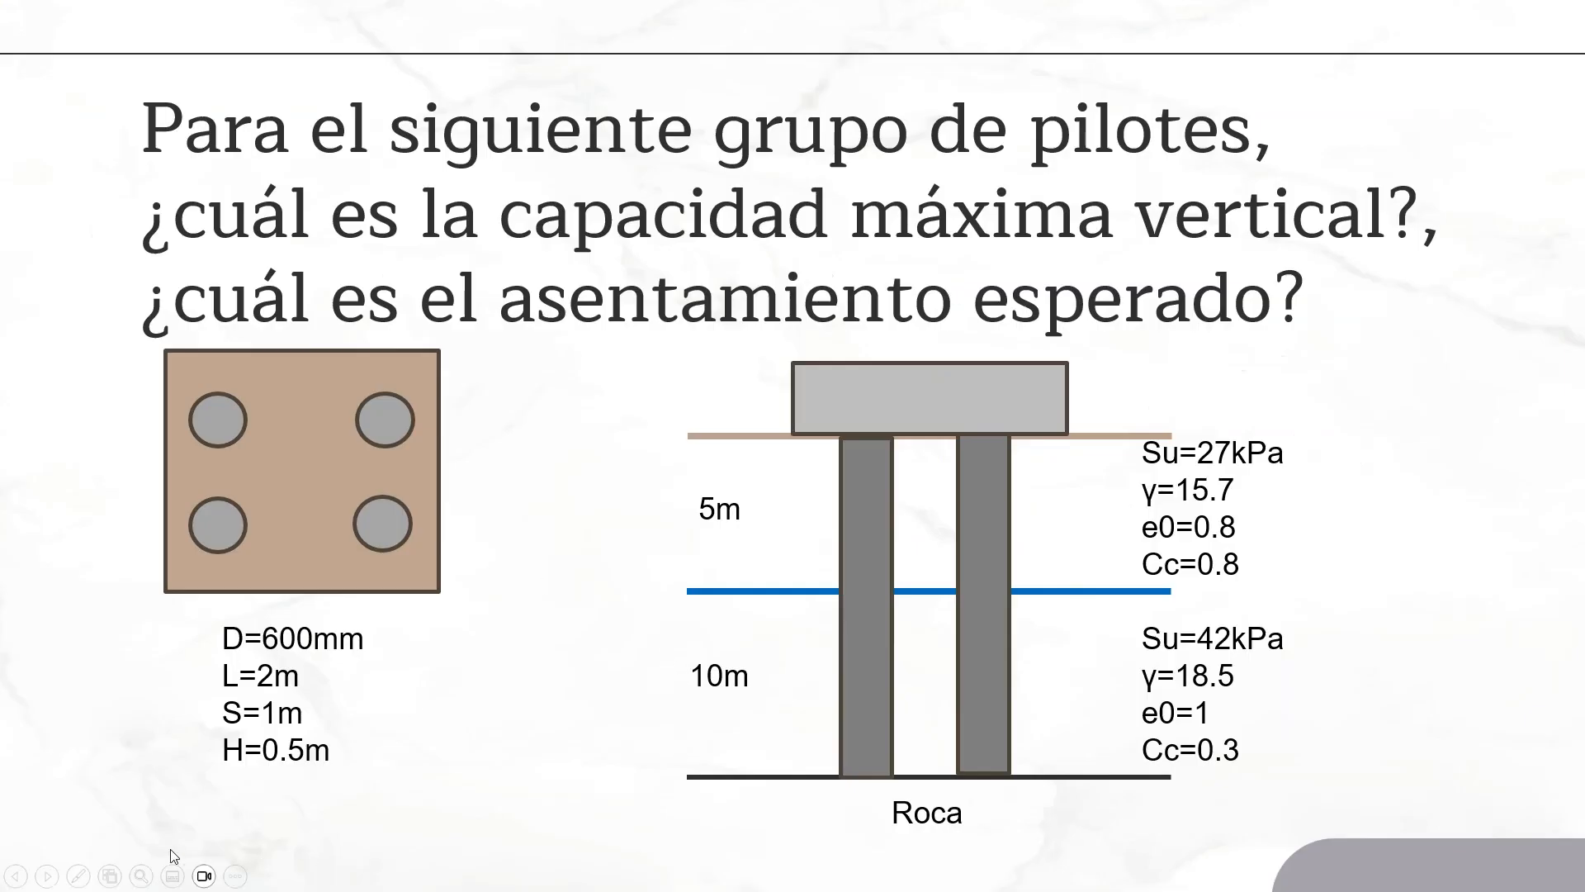
{"action": "left_click", "coordinate": [79, 875]}
{"action": "left_click", "coordinate": [58, 738]}
{"action": "mouse_move", "coordinate": [474, 510]}
{"action": "left_mouse_down"}
{"action": "mouse_move", "coordinate": [494, 528]}
{"action": "mouse_move", "coordinate": [474, 534]}
{"action": "mouse_move", "coordinate": [509, 517]}
{"action": "mouse_move", "coordinate": [509, 533]}
{"action": "mouse_move", "coordinate": [525, 511]}
{"action": "mouse_move", "coordinate": [577, 528]}
{"action": "mouse_move", "coordinate": [598, 506]}
{"action": "left_mouse_up"}
{"action": "left_click", "coordinate": [512, 523]}
{"action": "key", "text": "alt+Tab"}
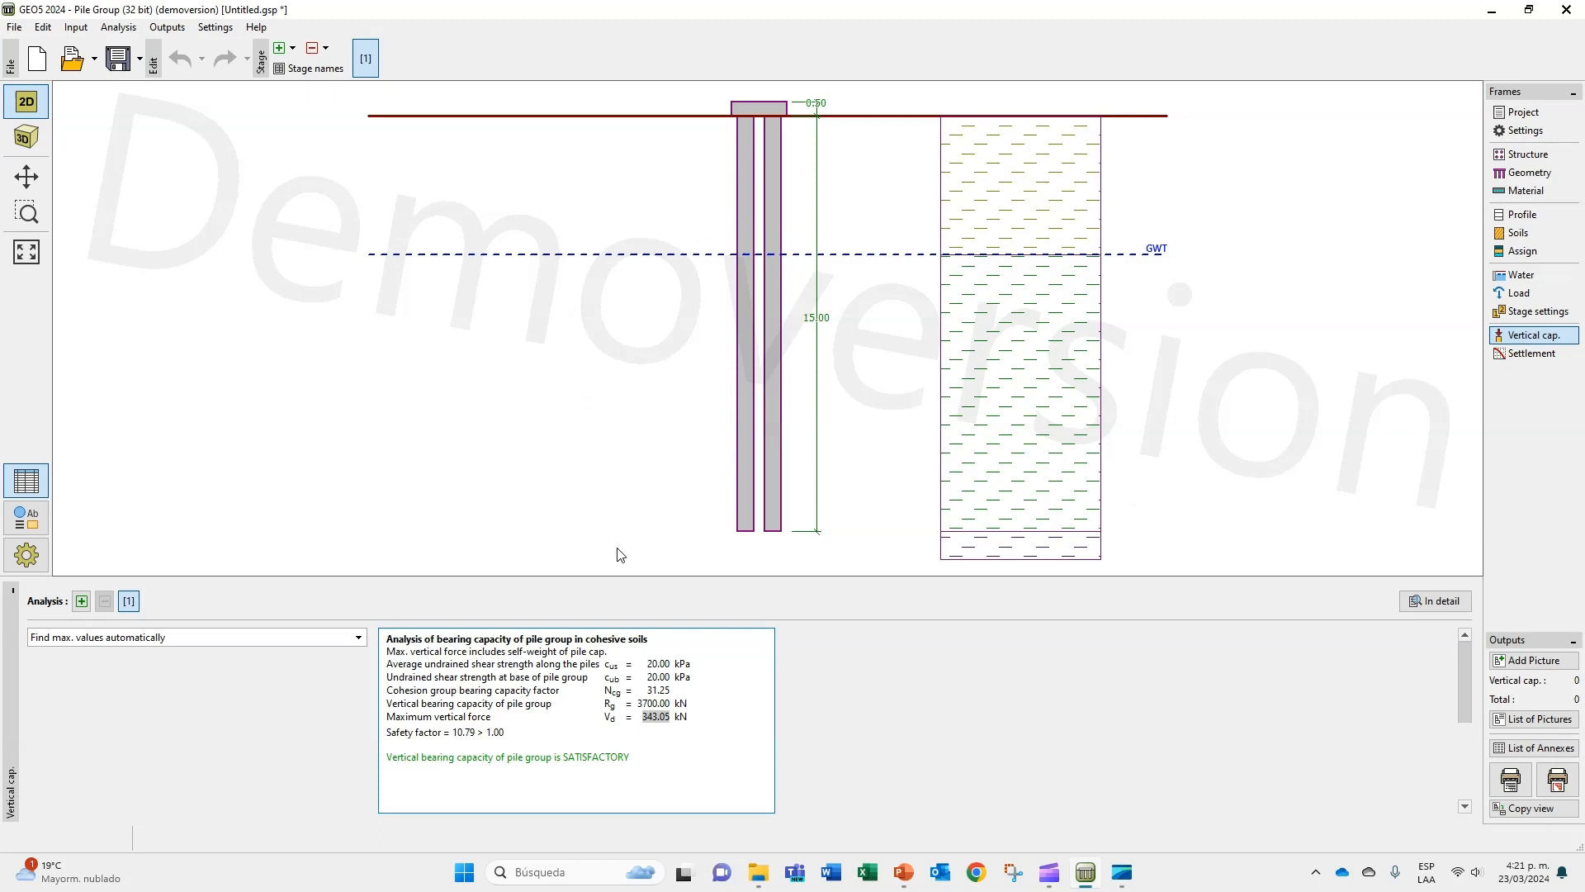
Step: Set the vertical force of the service load to 3700 kN
{"action": "left_click", "coordinate": [1539, 293]}
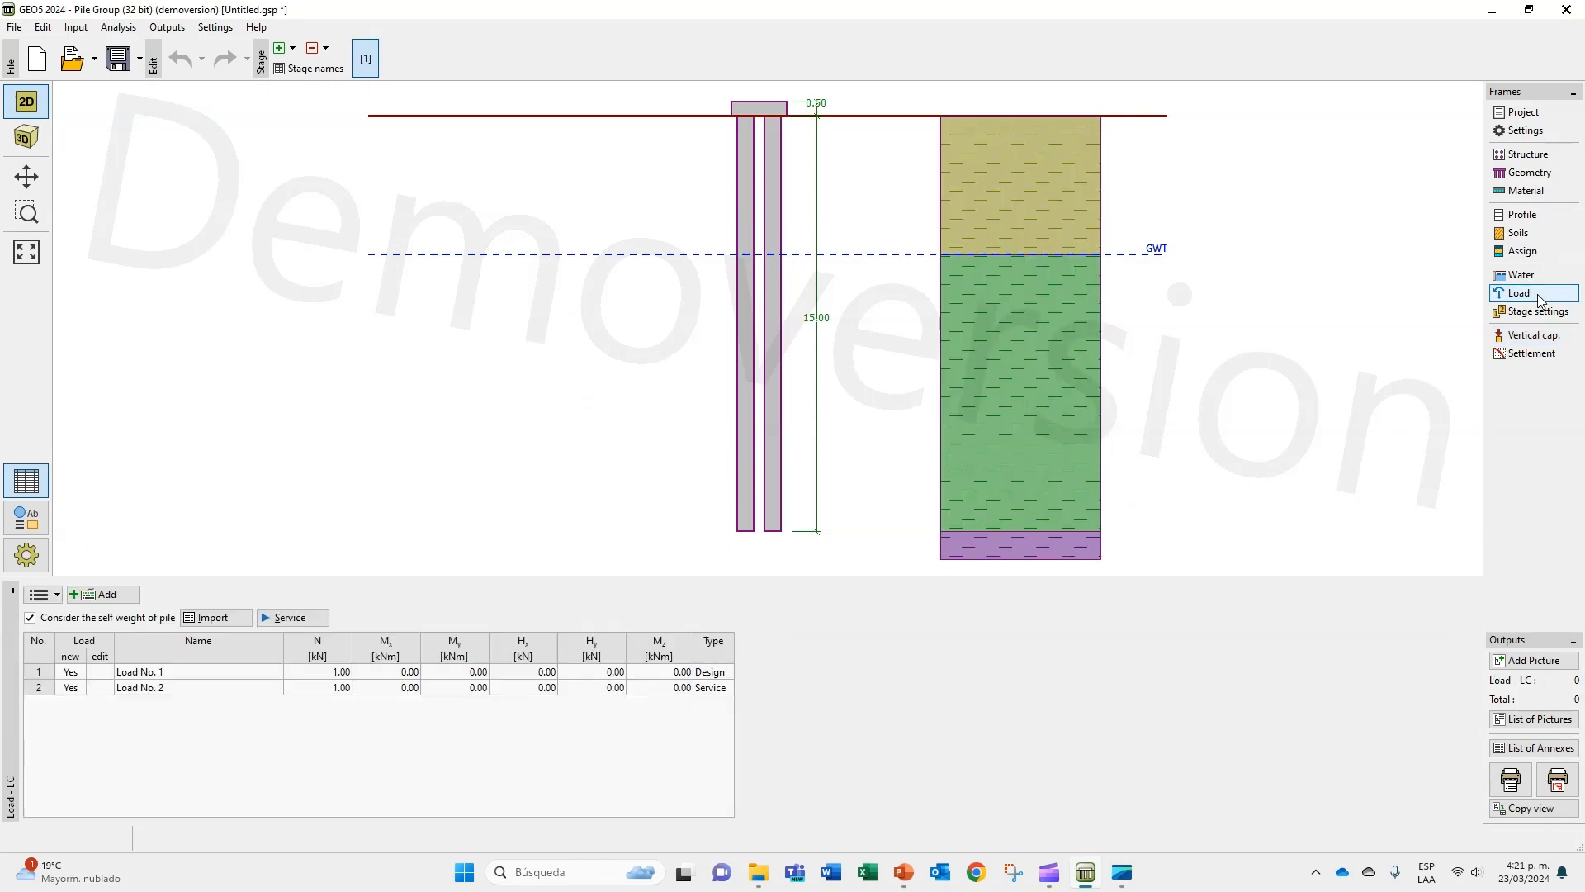
{"action": "left_click", "coordinate": [233, 689]}
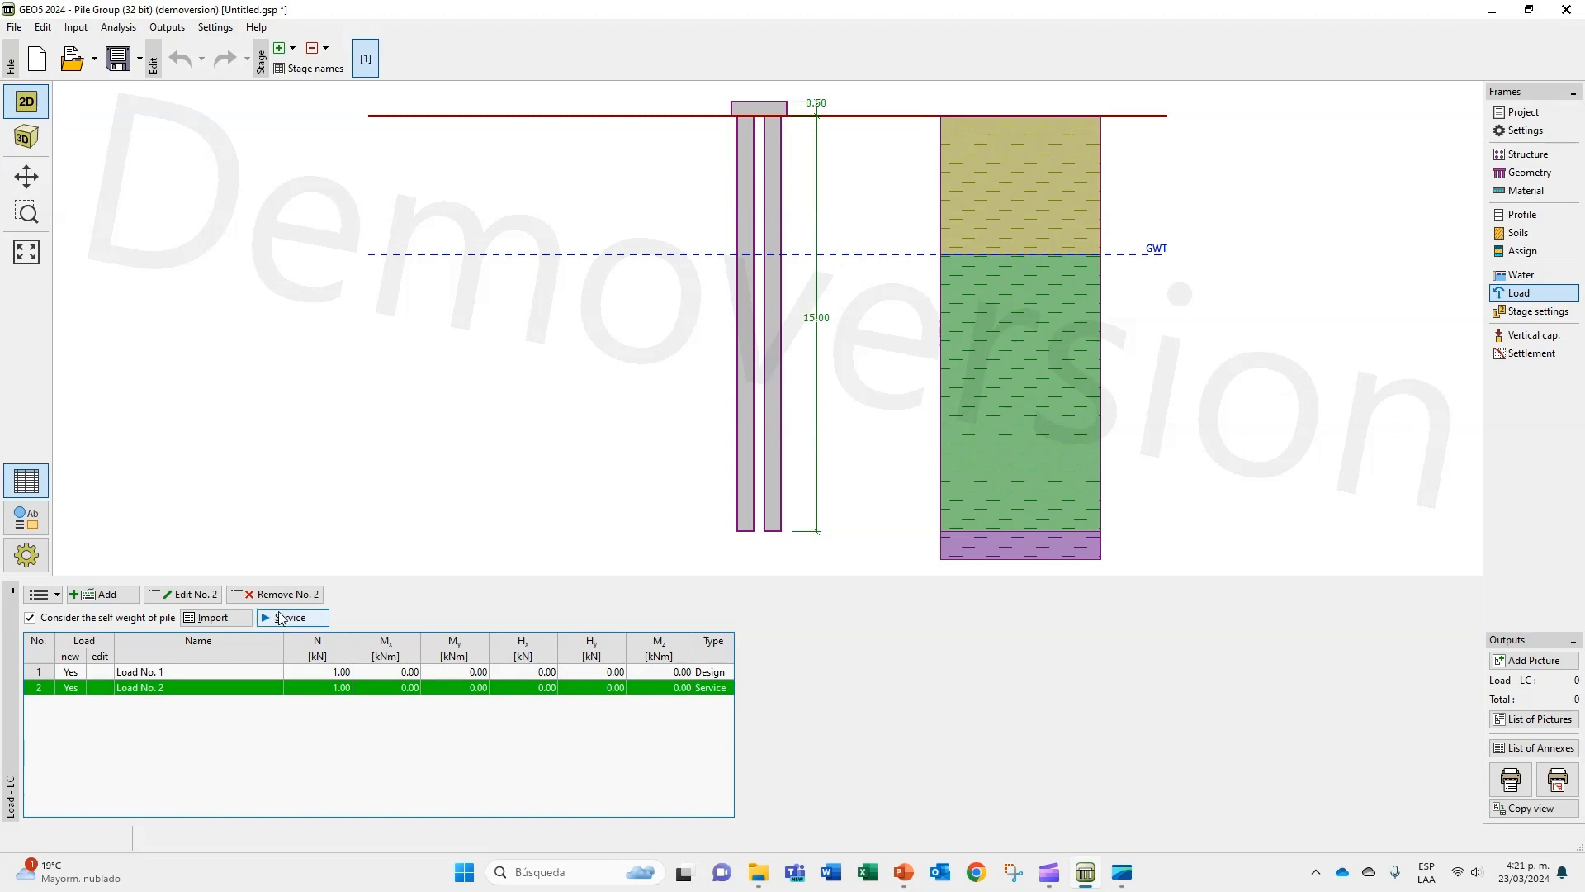
{"action": "left_click", "coordinate": [179, 598]}
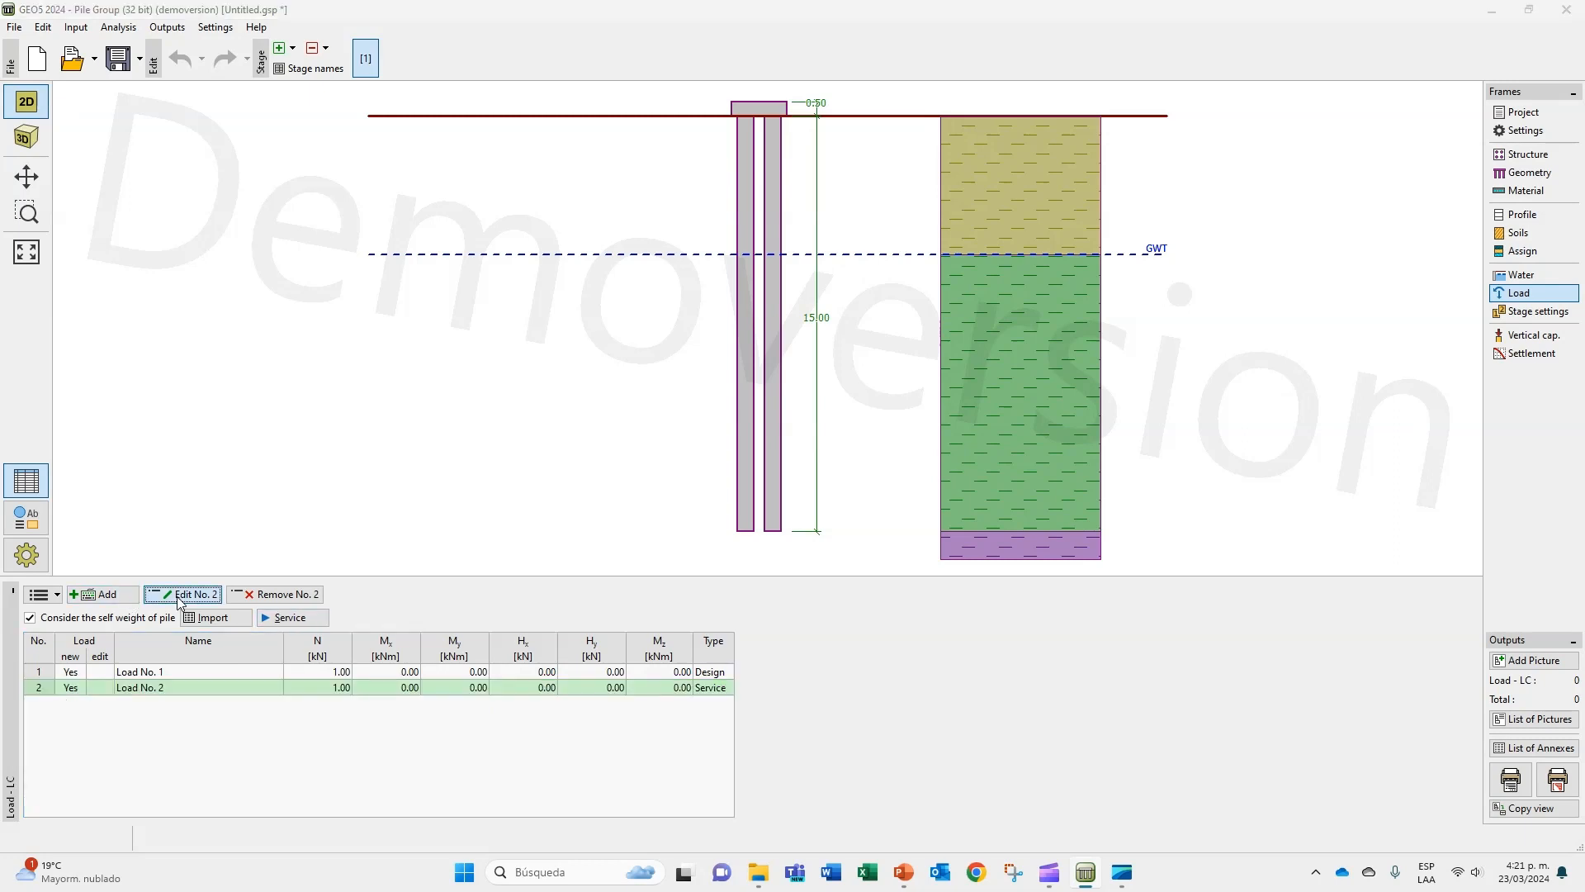
{"action": "left_click_drag", "start_coordinate": [262, 327], "coordinate": [846, 407]}
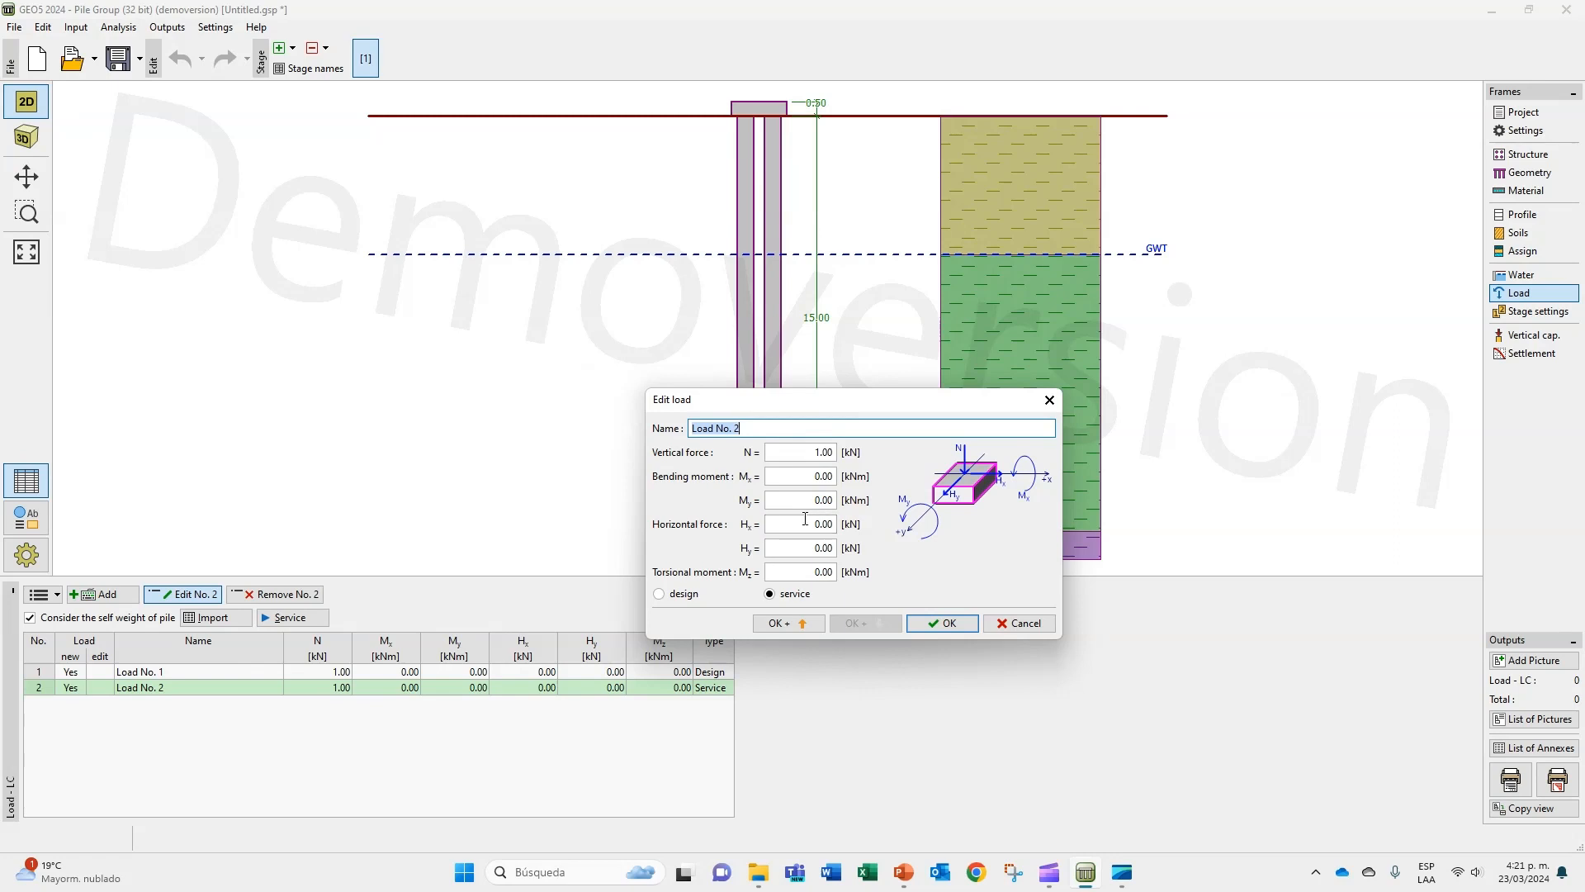
{"action": "double_click", "coordinate": [802, 457]}
{"action": "type", "text": "3700"}
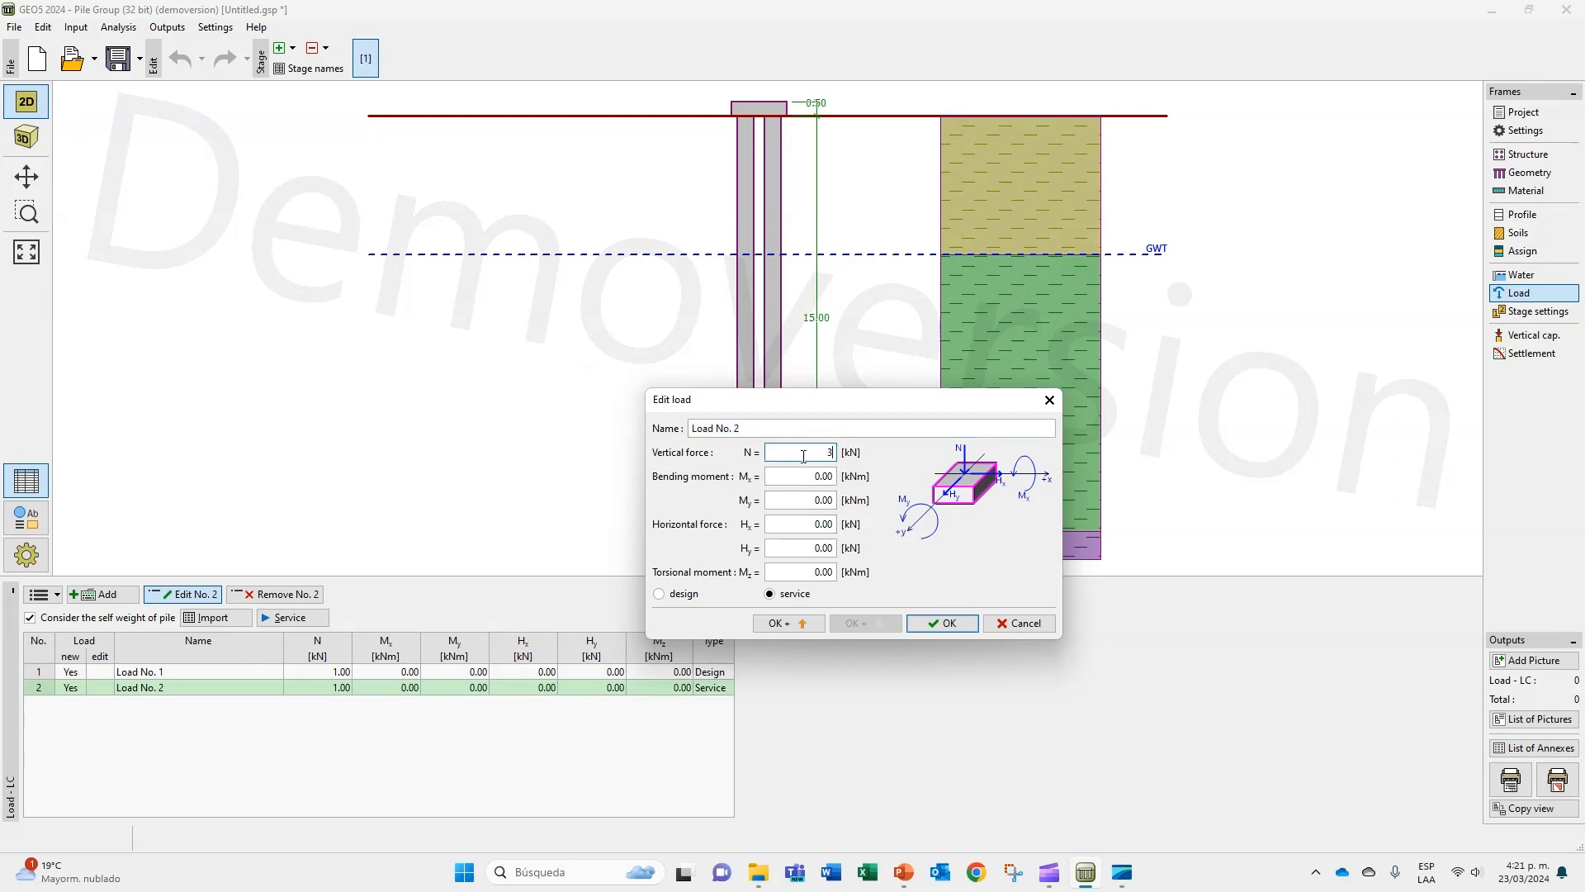
{"action": "left_click", "coordinate": [939, 623]}
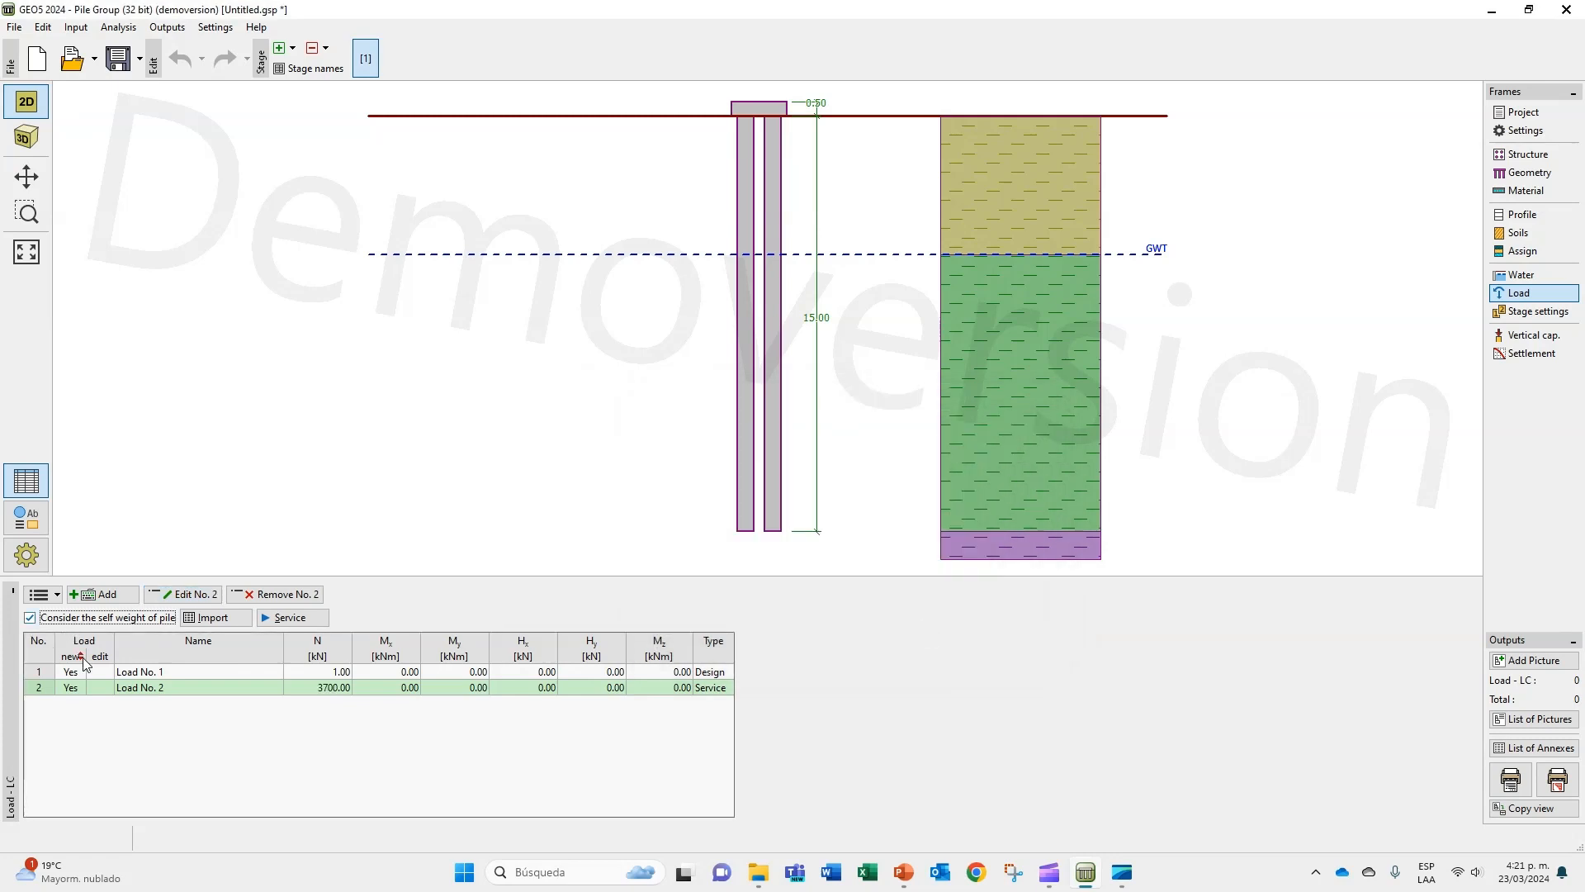
Step: Exclude the self weight of the pile from the loads and run the settlement analysis of the pile group
{"action": "left_click", "coordinate": [30, 618]}
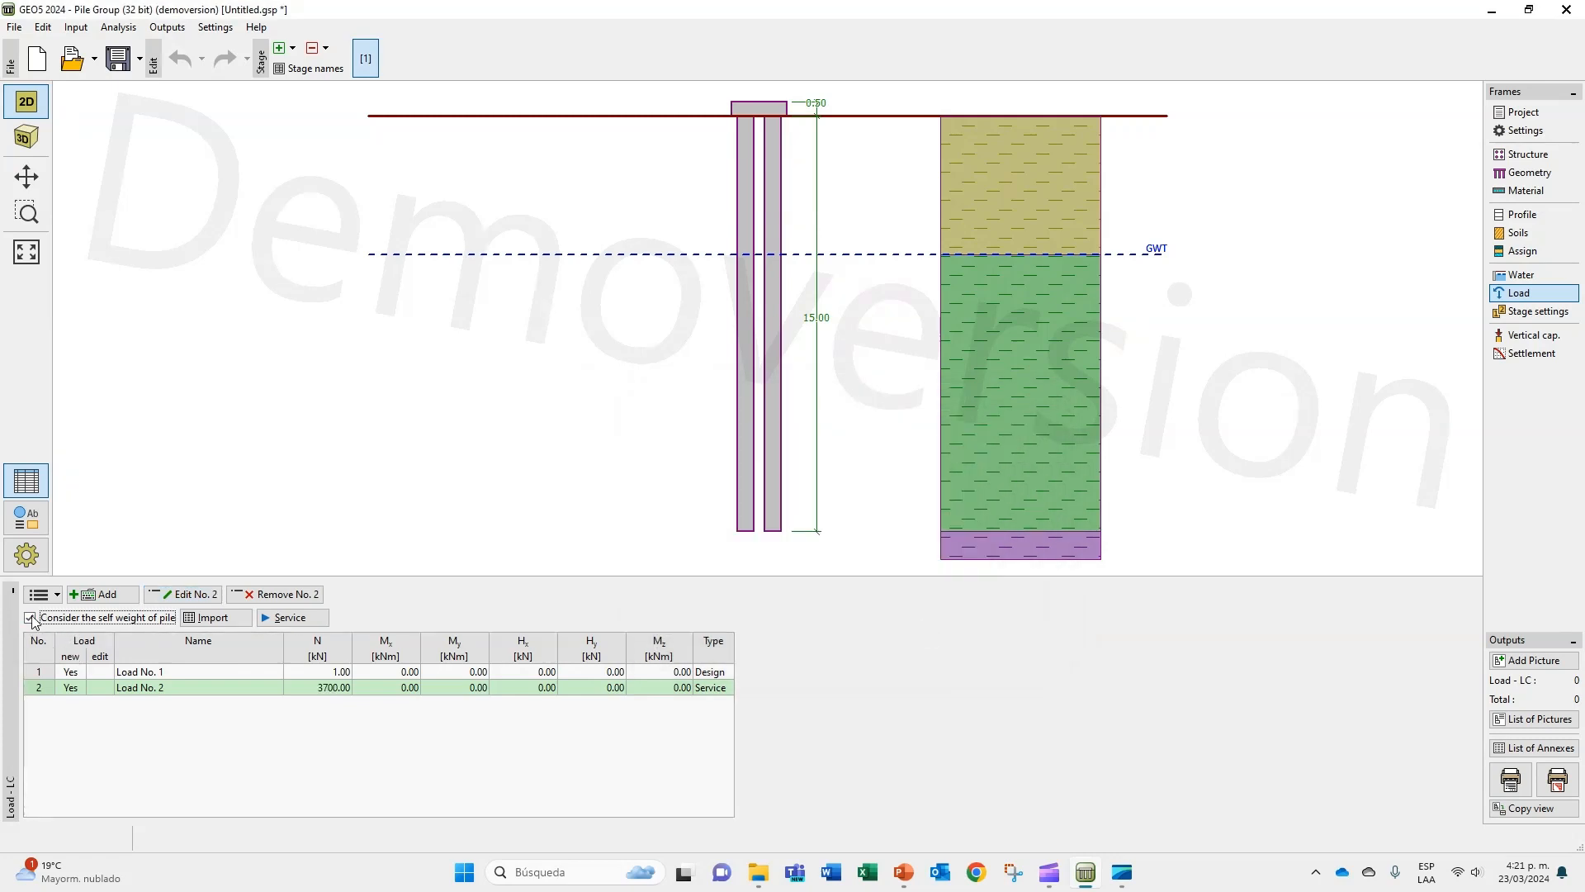
{"action": "left_click", "coordinate": [30, 619]}
{"action": "left_click", "coordinate": [1546, 355]}
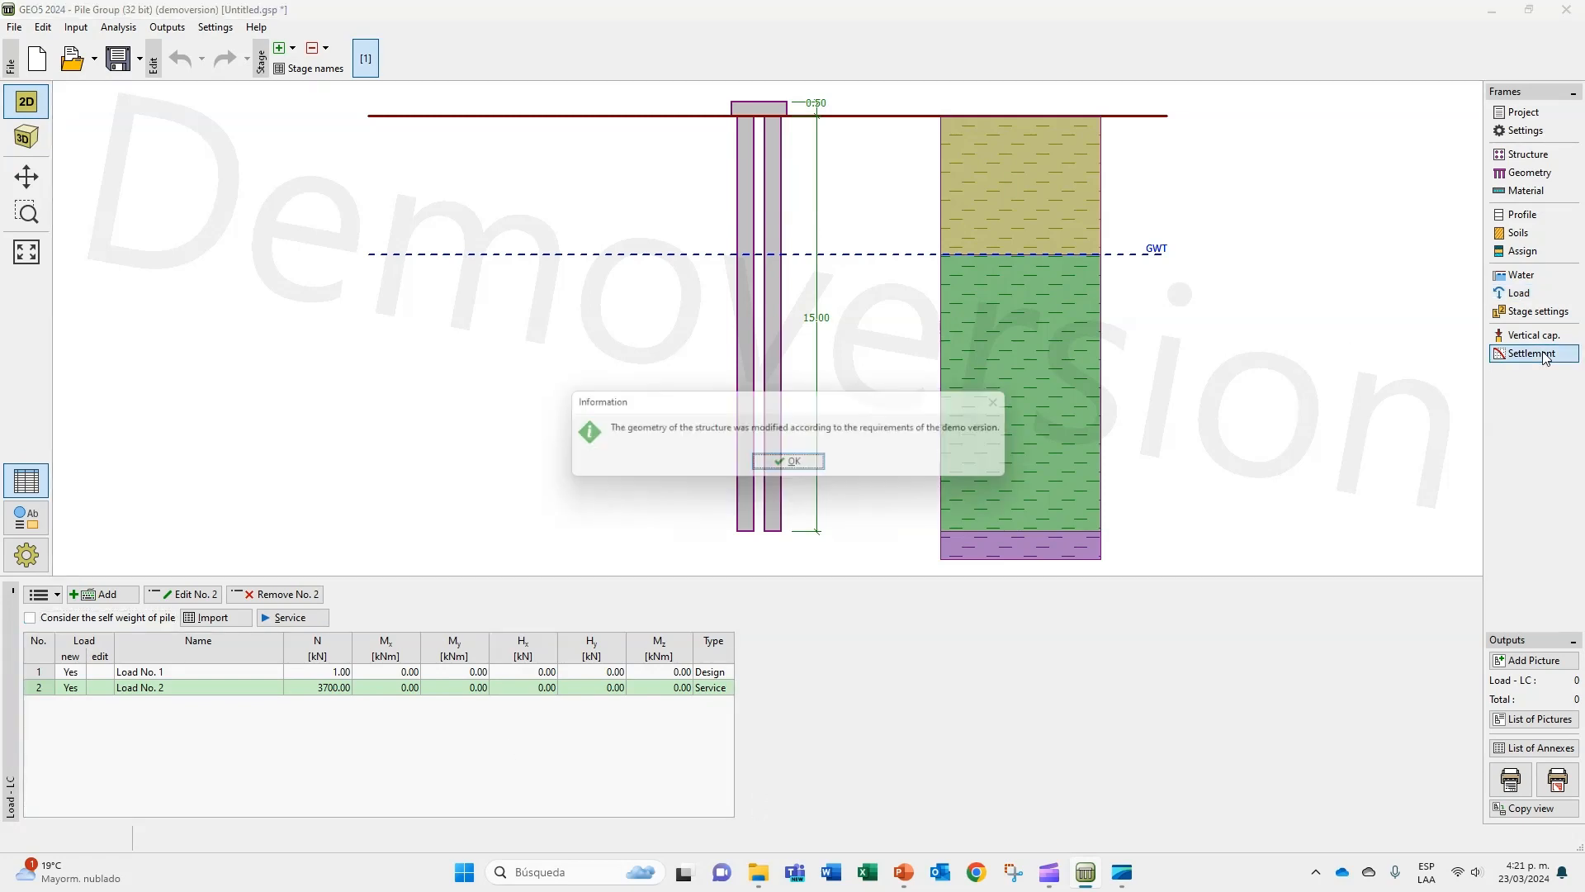
{"action": "left_click", "coordinate": [788, 465]}
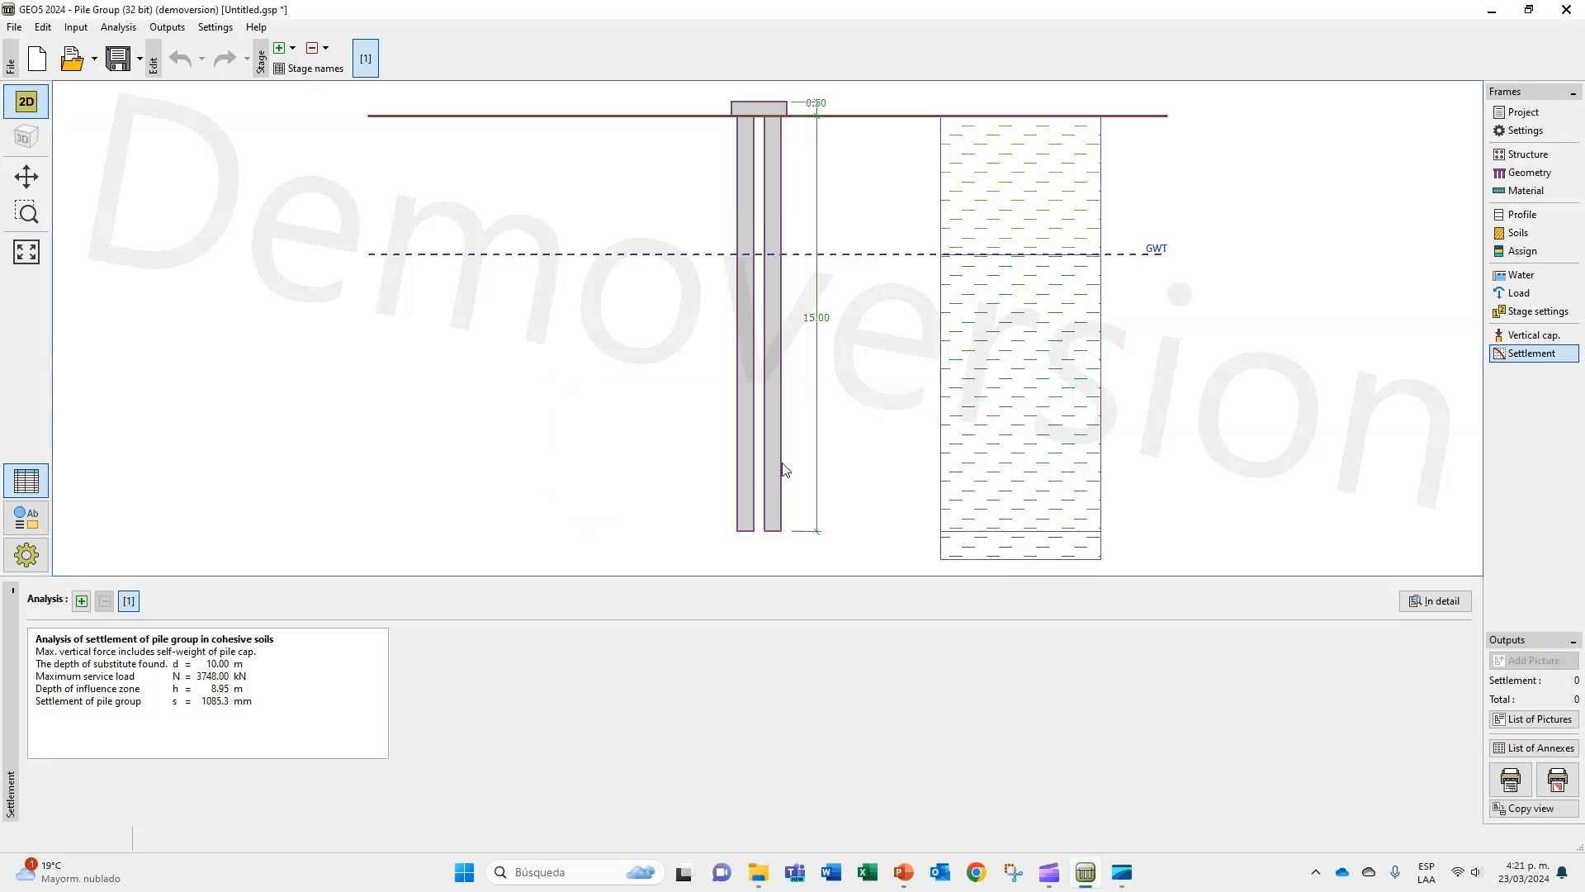
{"action": "double_click", "coordinate": [230, 704]}
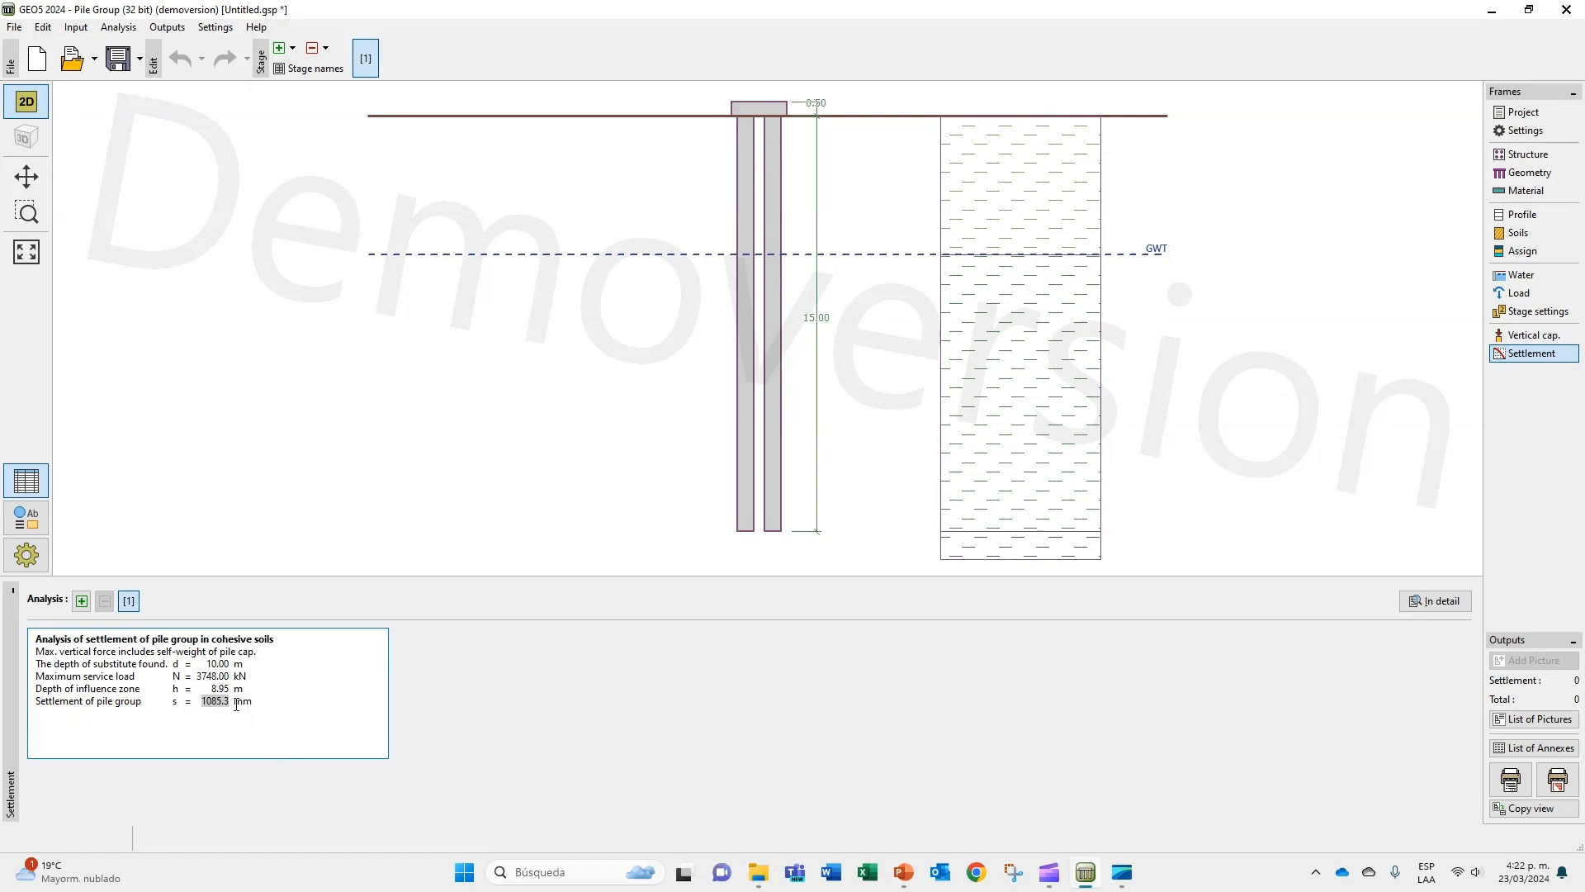
{"action": "left_click_drag", "start_coordinate": [197, 677], "coordinate": [223, 678]}
Step: Reduce the vertical force of the service load by 48 kN to 3652 kN
{"action": "left_click", "coordinate": [1521, 293]}
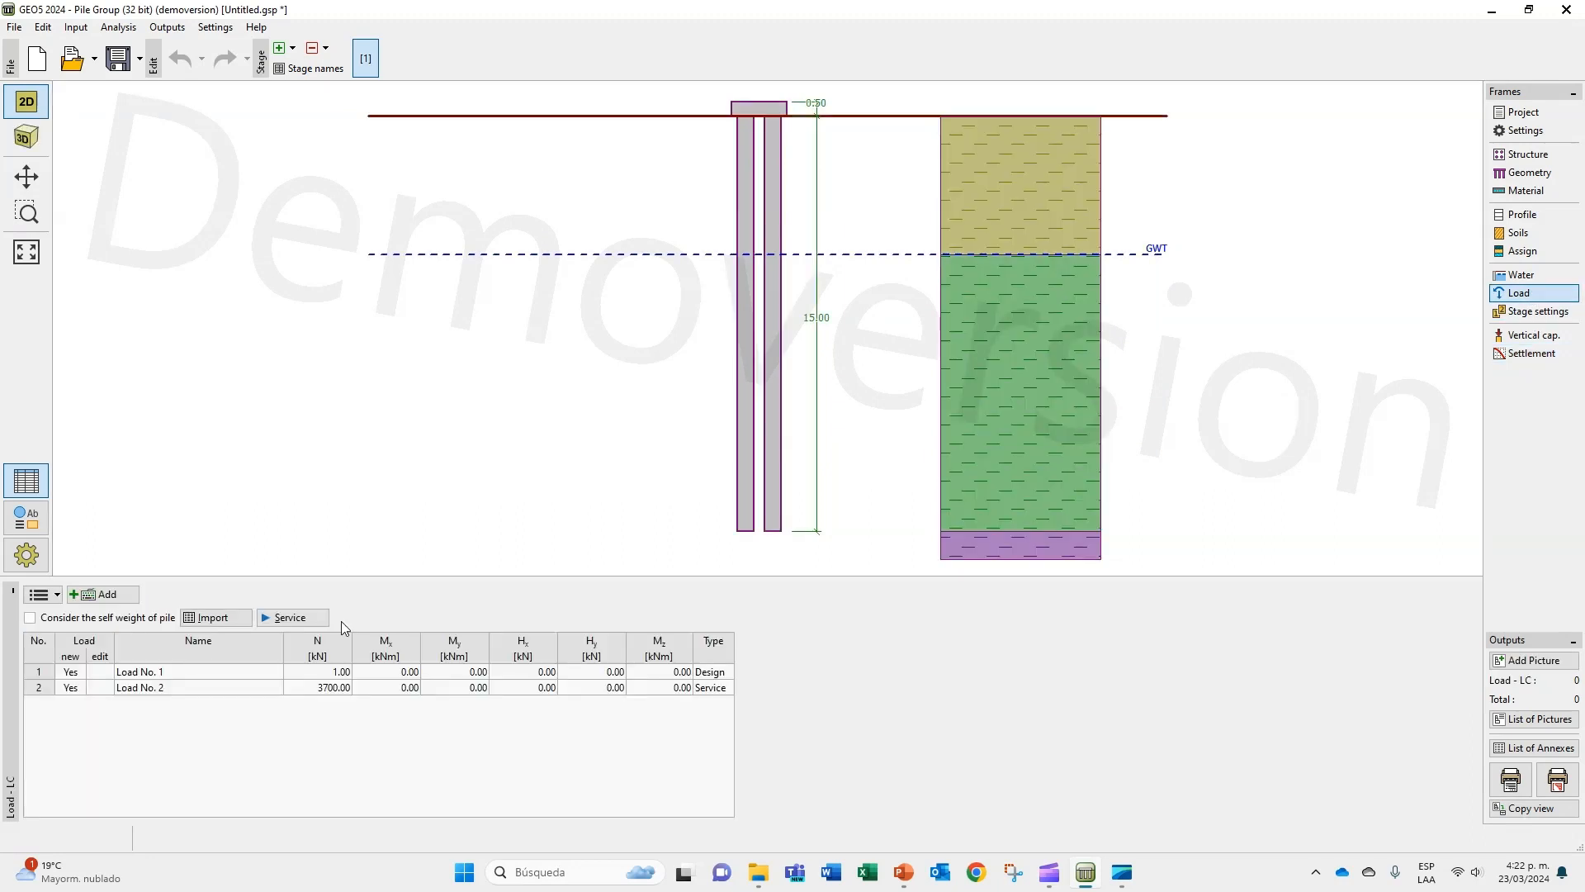
{"action": "left_click", "coordinate": [223, 689]}
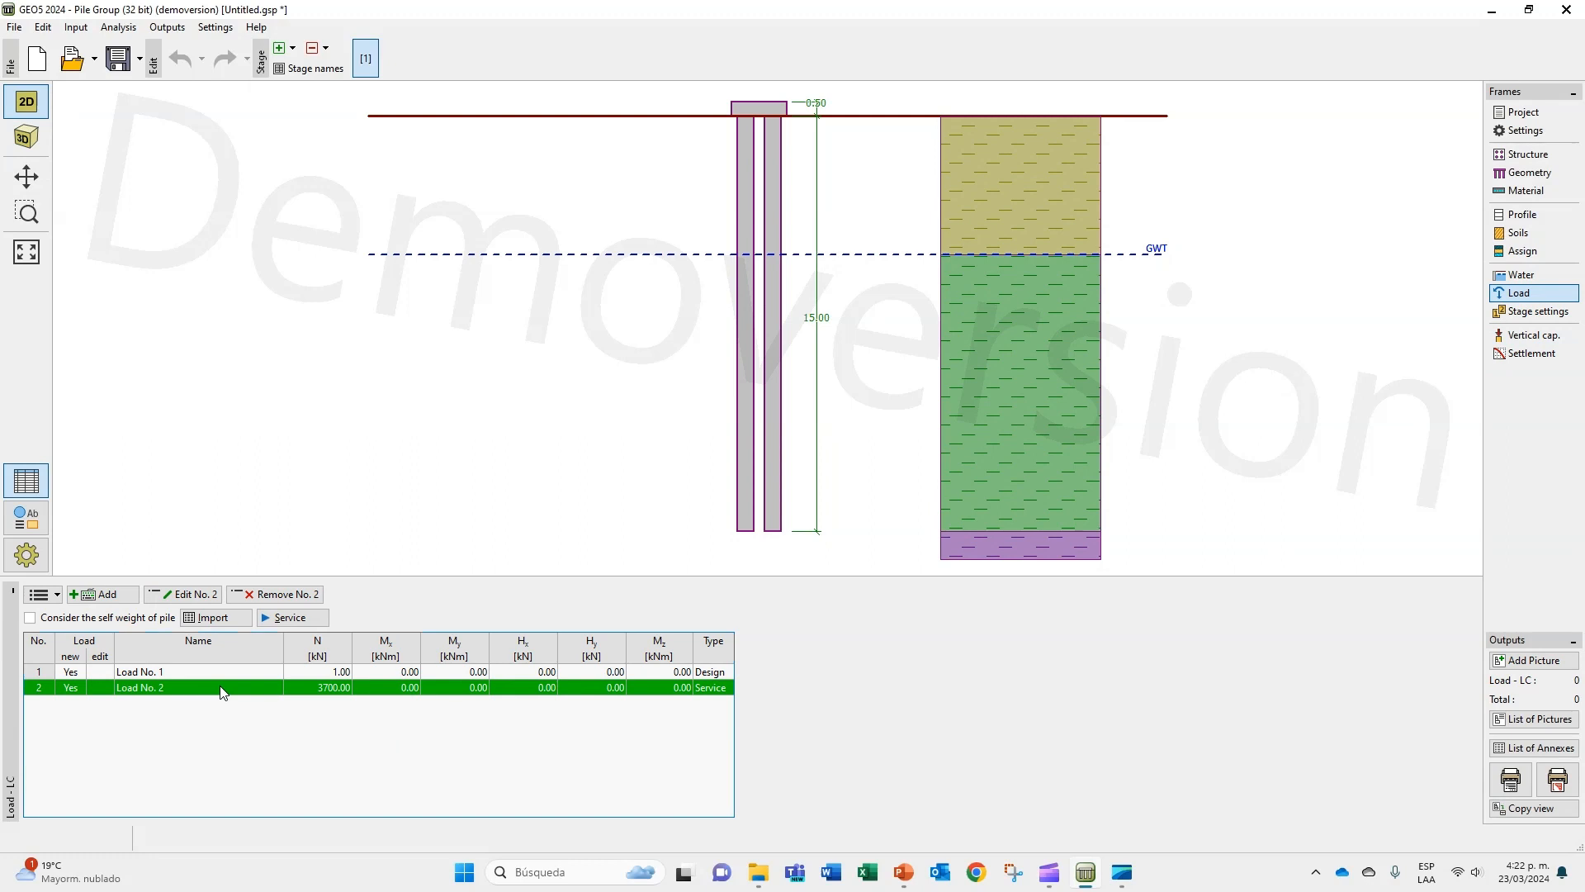
{"action": "left_click", "coordinate": [206, 600]}
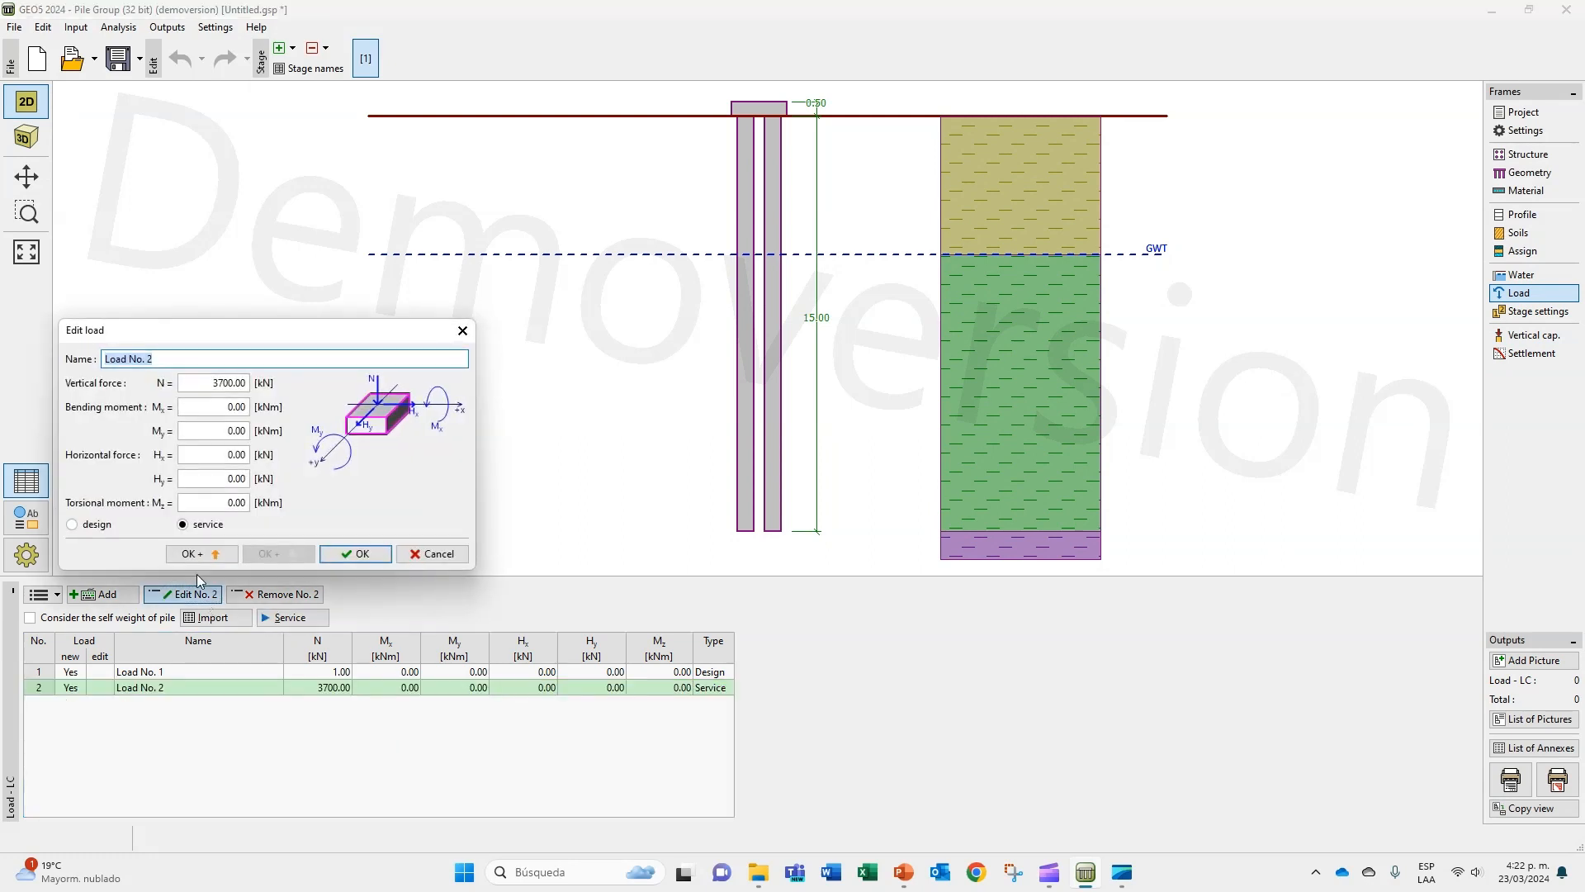
{"action": "left_click", "coordinate": [251, 385]}
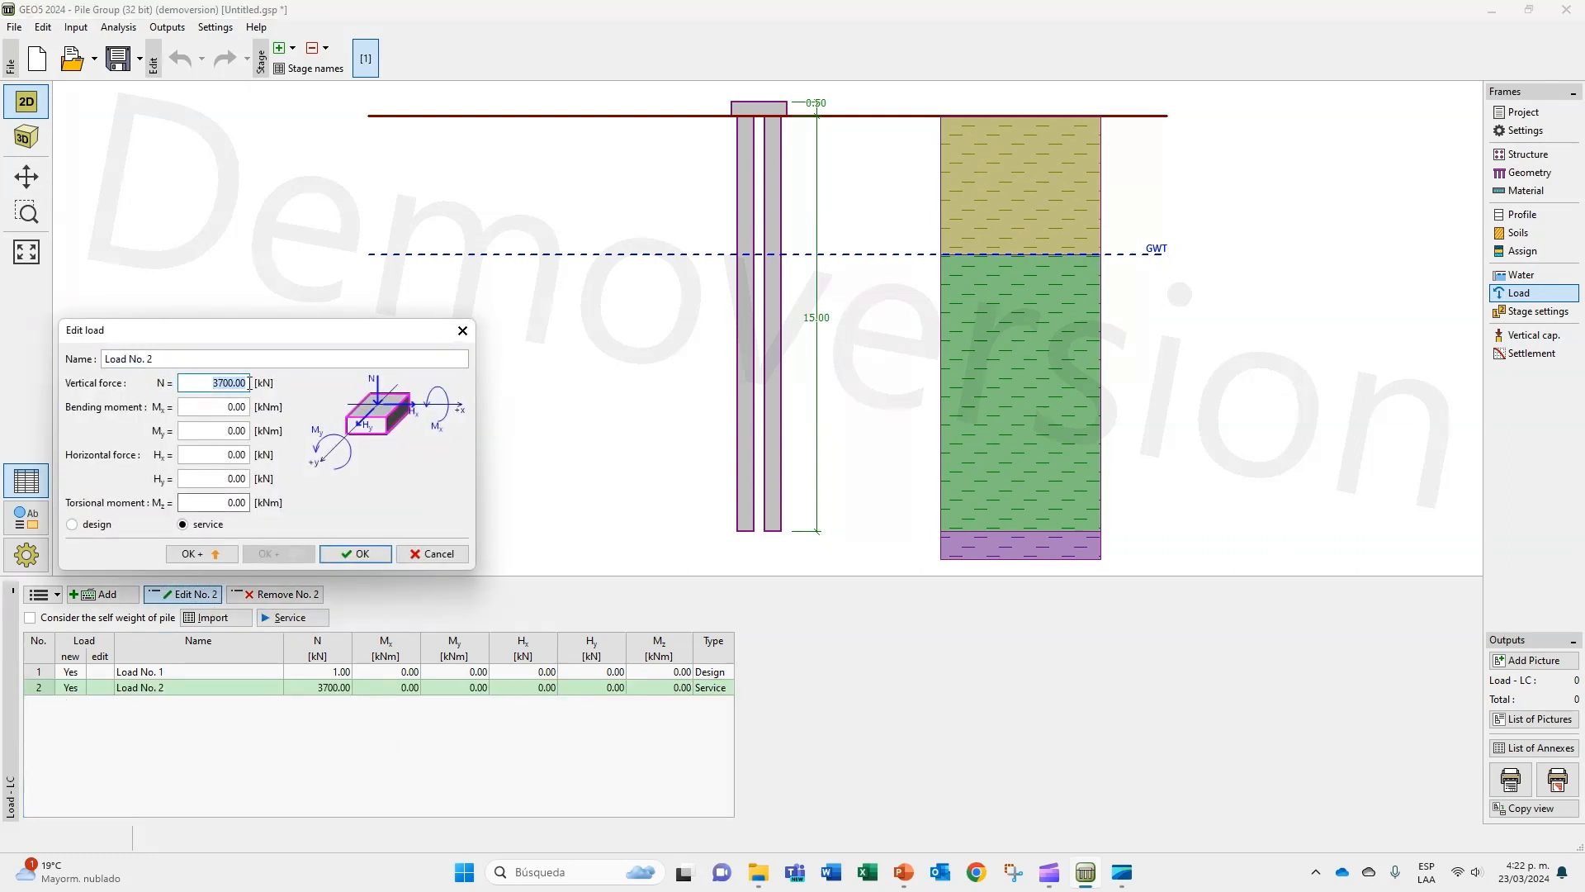
{"action": "left_click", "coordinate": [246, 383]}
{"action": "type", "text": "-48"}
{"action": "left_click", "coordinate": [343, 556]}
Step: Rerun the settlement analysis and check the maximum service load, influence zone depth, substitute foundation depth and pile group settlement
{"action": "left_click", "coordinate": [1516, 355]}
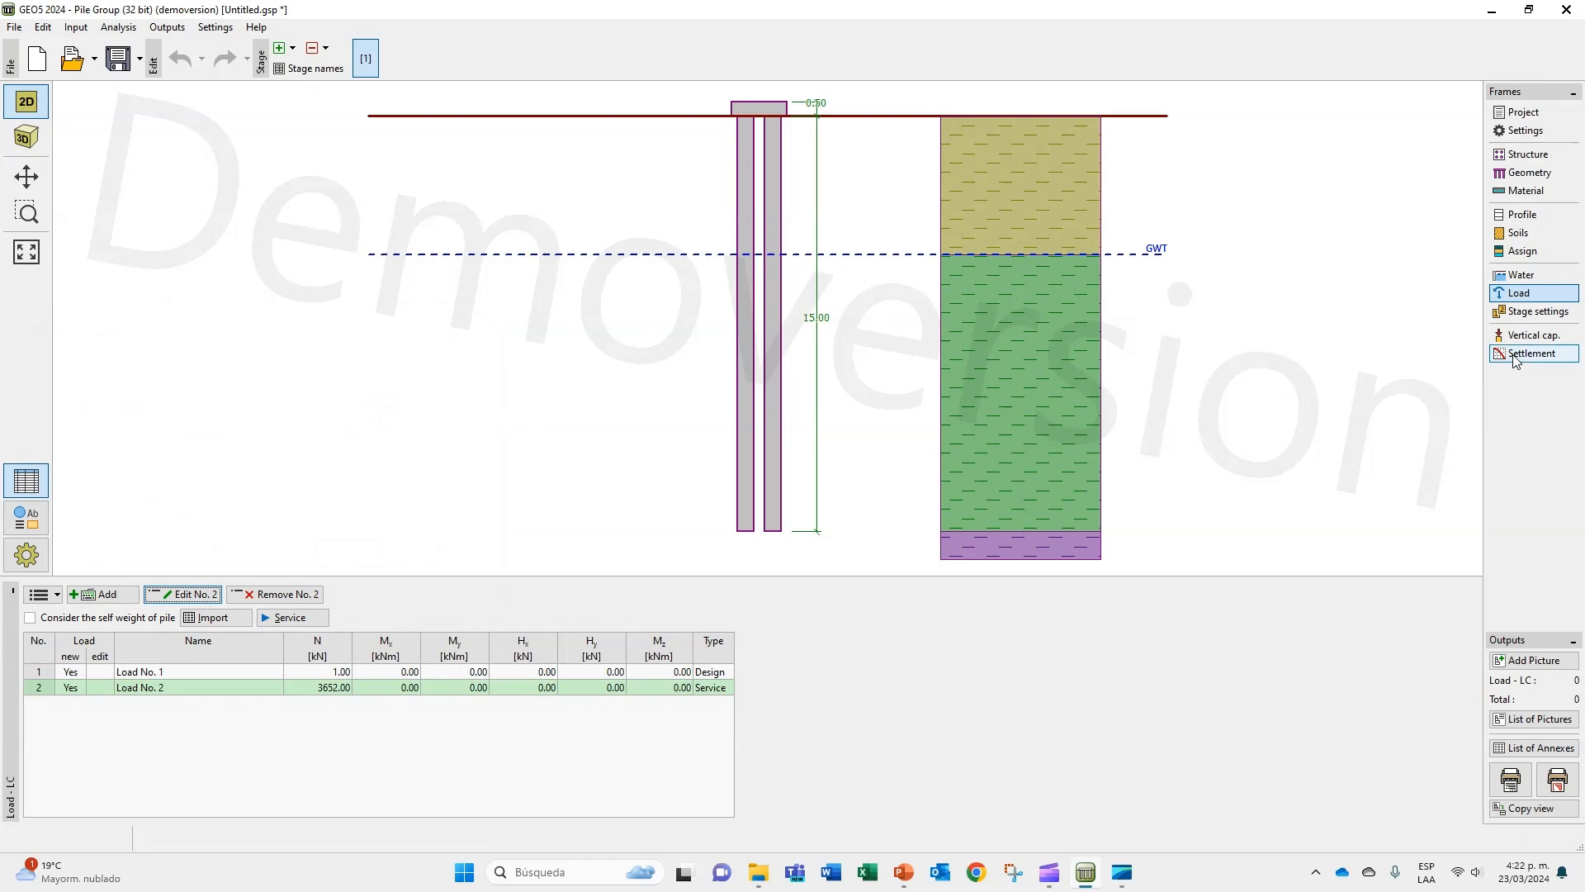
{"action": "left_click", "coordinate": [820, 468]}
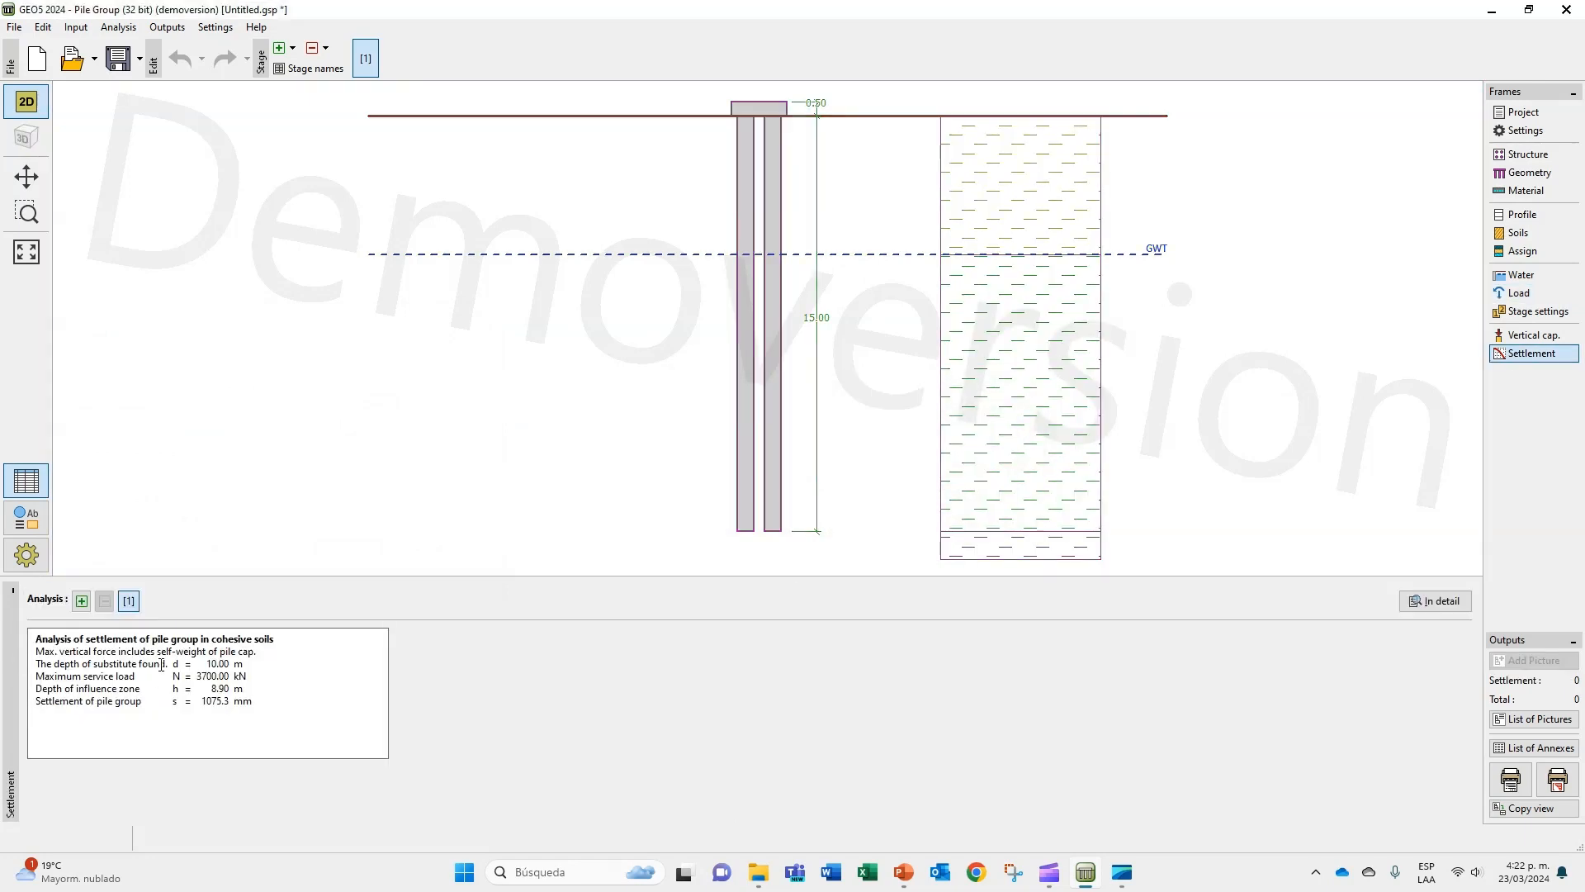
{"action": "left_click_drag", "start_coordinate": [174, 677], "coordinate": [249, 675]}
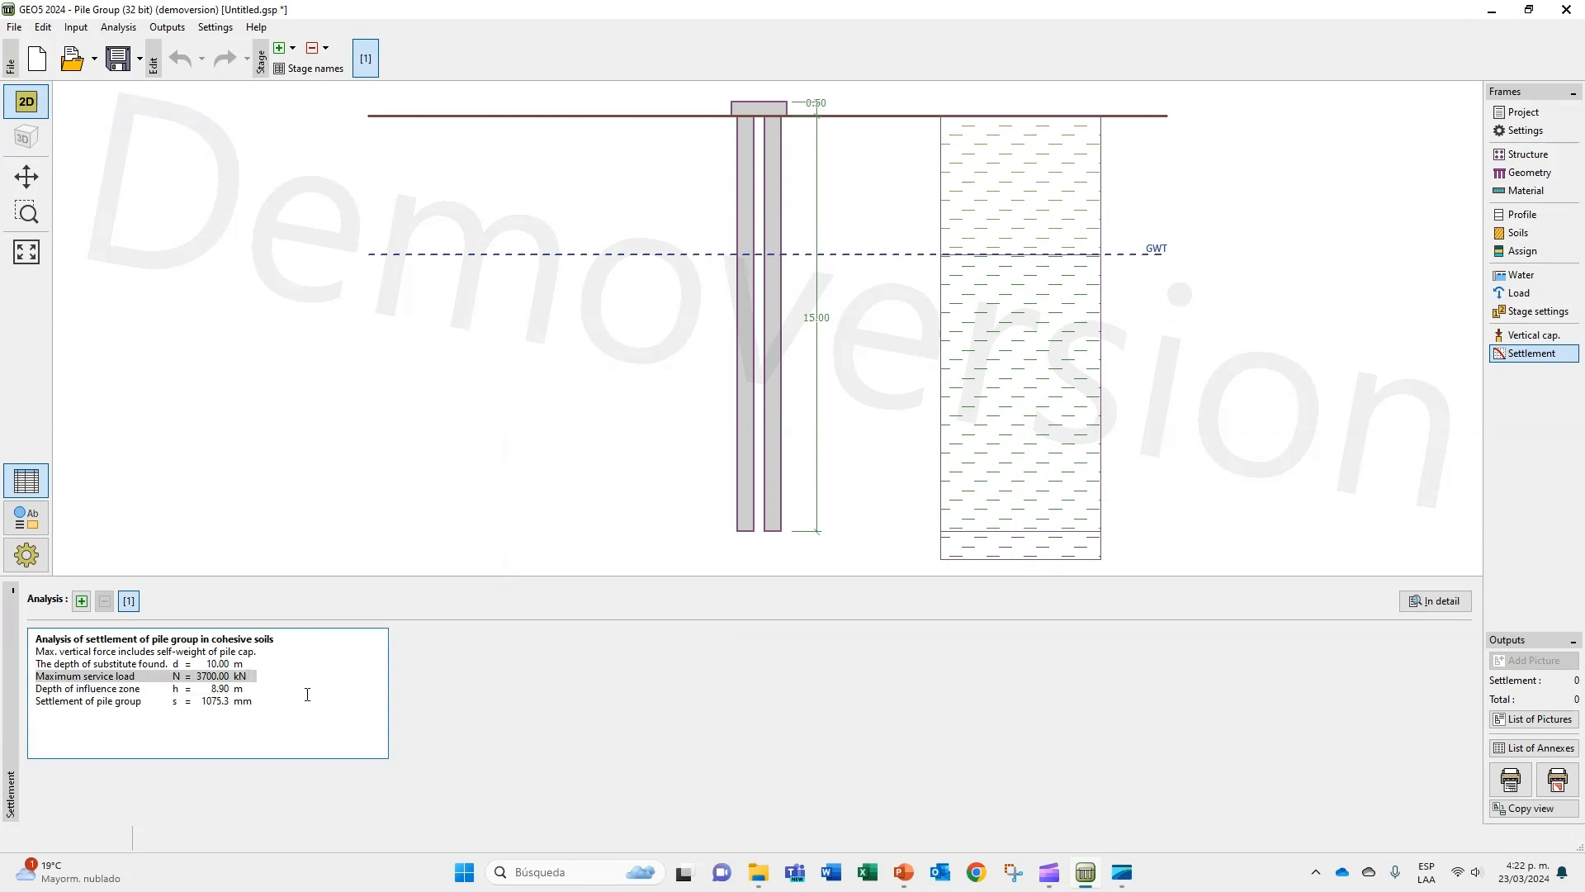
{"action": "left_click", "coordinate": [102, 684]}
{"action": "double_click", "coordinate": [217, 688]}
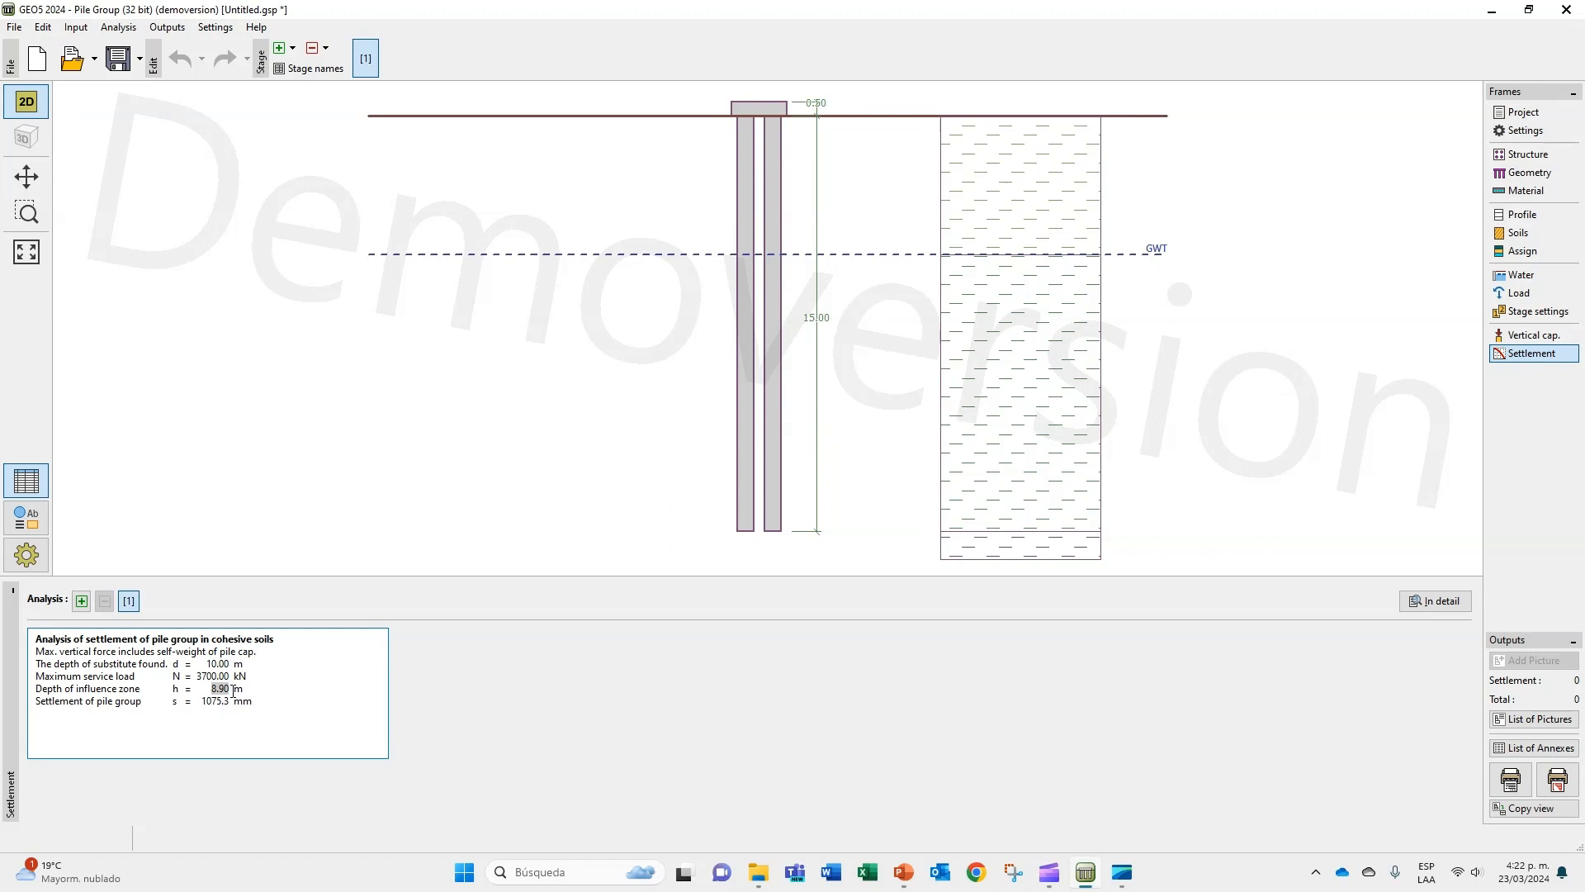
{"action": "double_click", "coordinate": [218, 663]}
{"action": "double_click", "coordinate": [215, 701]}
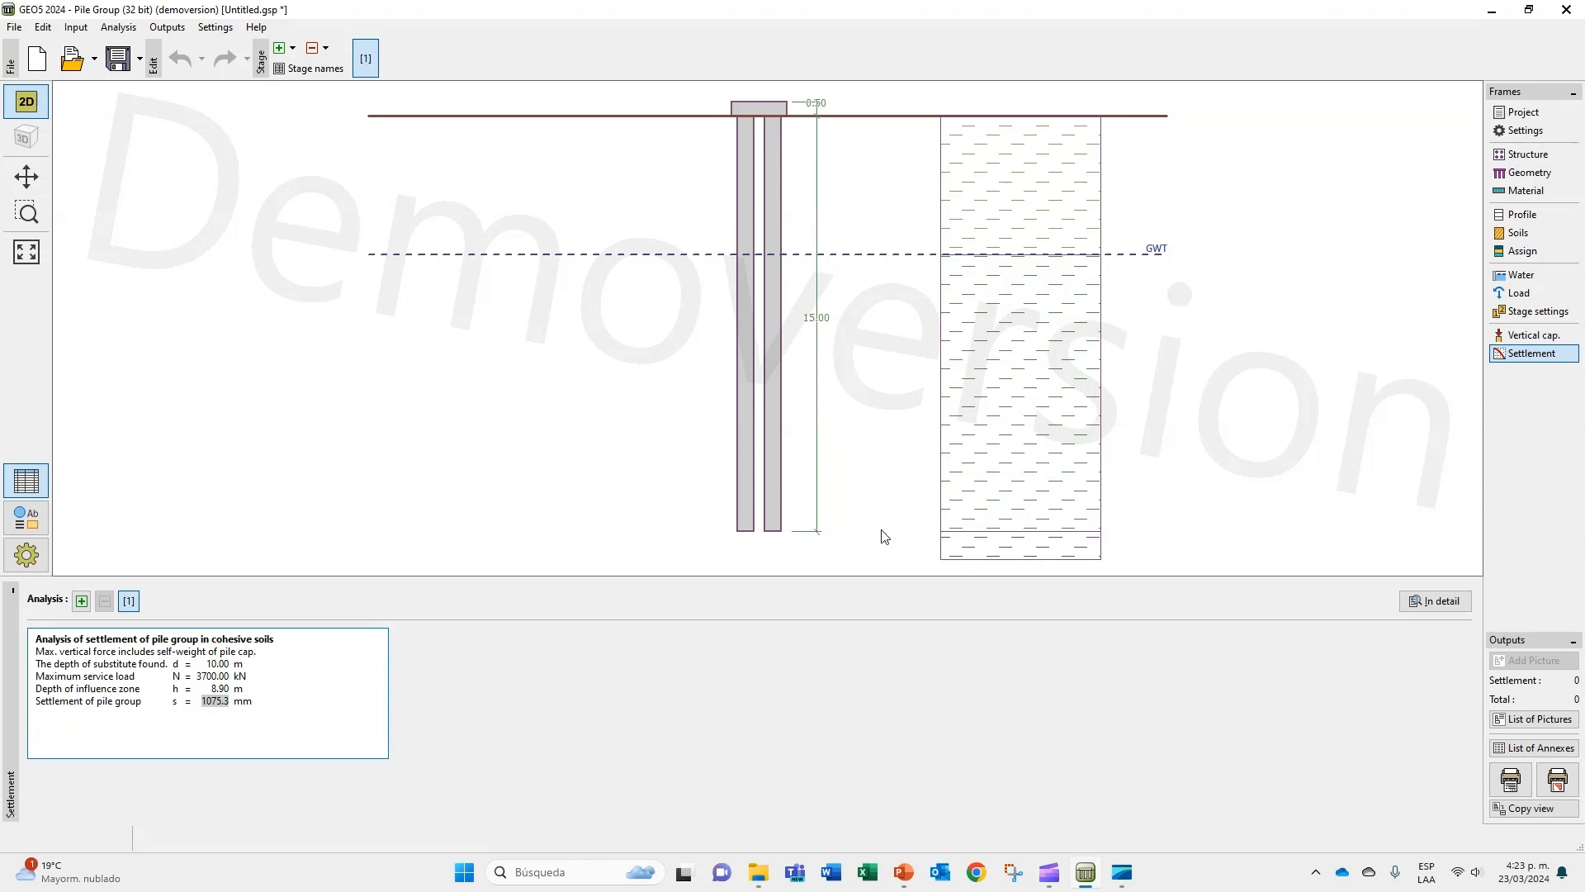
Step: Switch to the PowerPoint slide show and handwrite the settlement 1,075 m below the noted capacity
{"action": "mouse_move", "coordinate": [905, 872]}
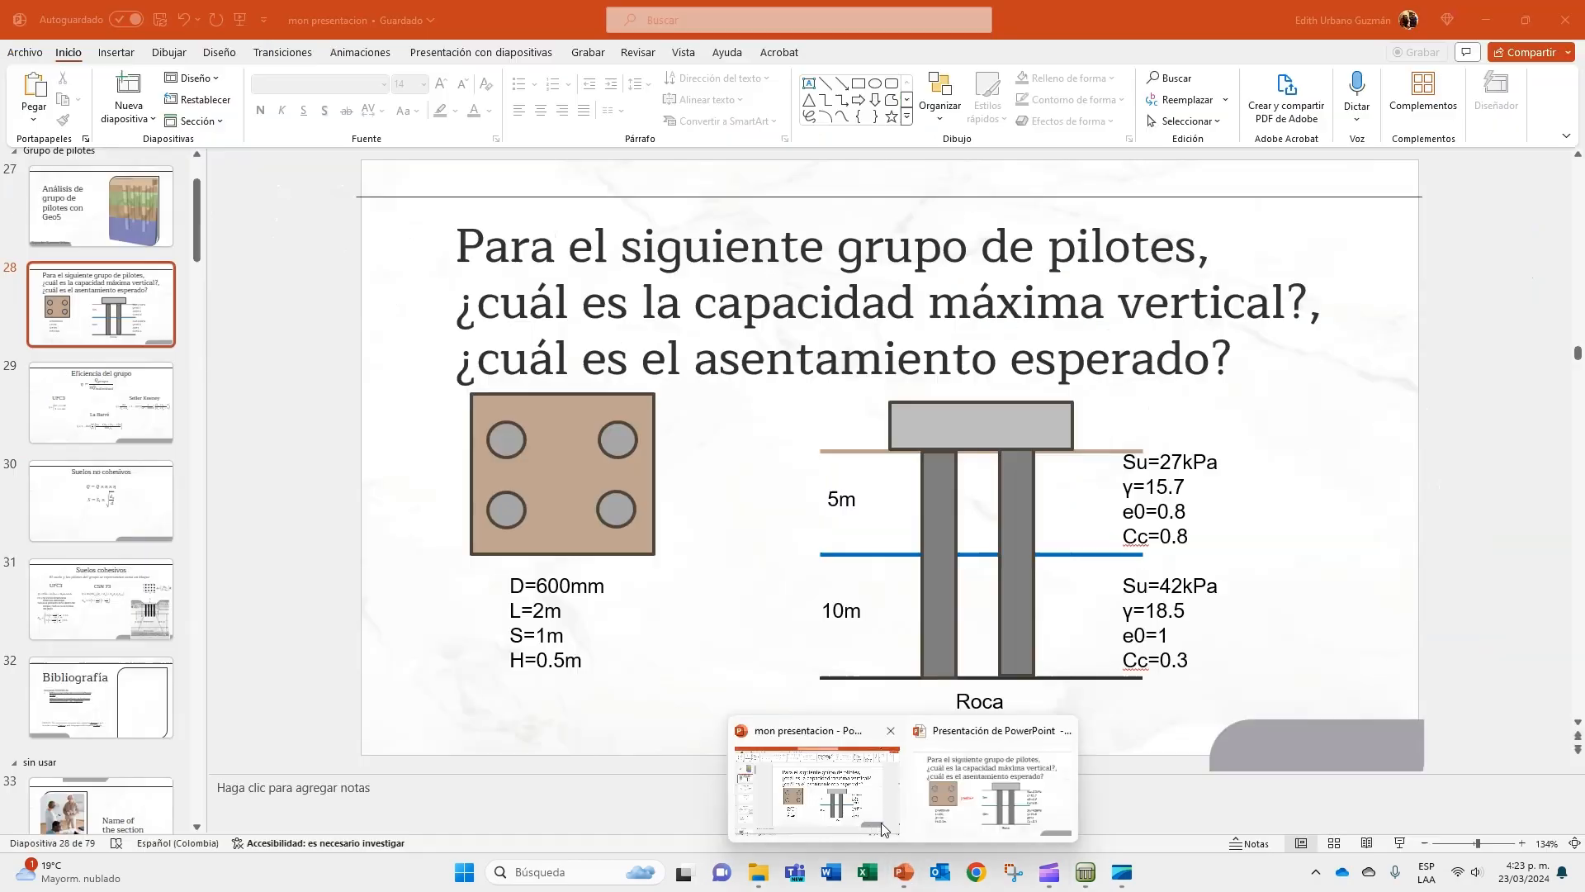
{"action": "left_click", "coordinate": [880, 822]}
{"action": "mouse_move", "coordinate": [467, 581]}
{"action": "left_mouse_down"}
{"action": "mouse_move", "coordinate": [469, 606]}
{"action": "mouse_move", "coordinate": [492, 570]}
{"action": "mouse_move", "coordinate": [510, 592]}
{"action": "mouse_move", "coordinate": [557, 596]}
{"action": "left_mouse_up"}
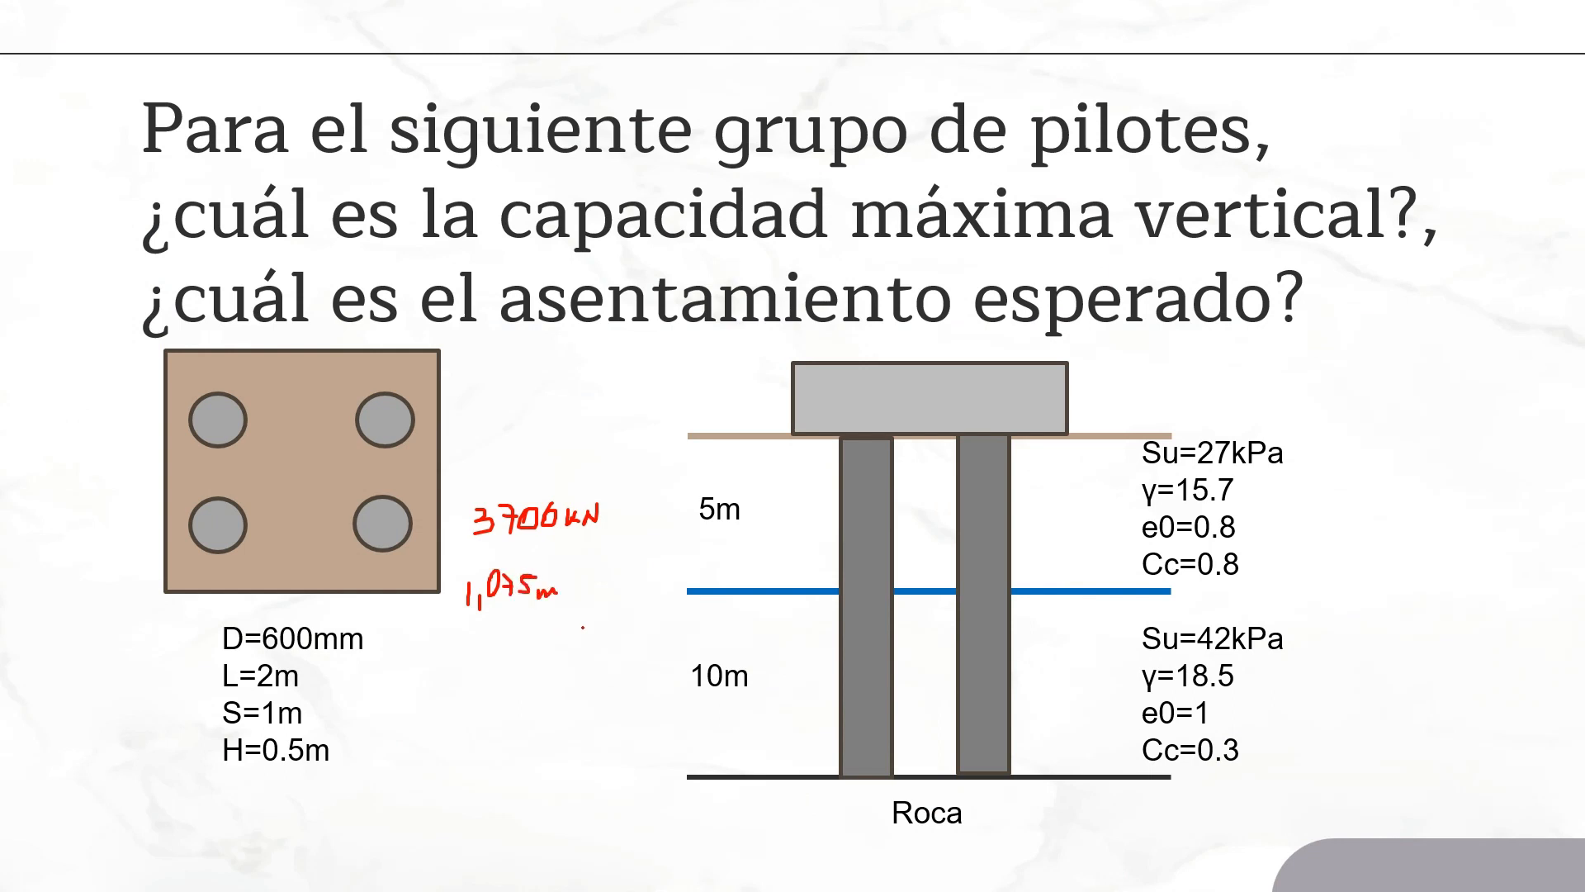